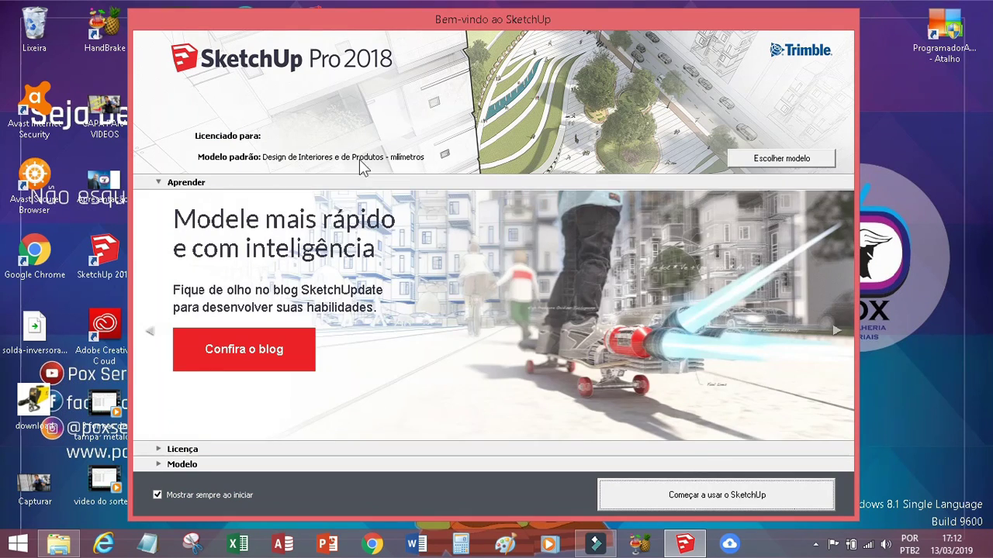
# Step: Start a millimetre model and draw a 1000 × 2100 mm rectangle in front view
pyautogui.click(773, 161)
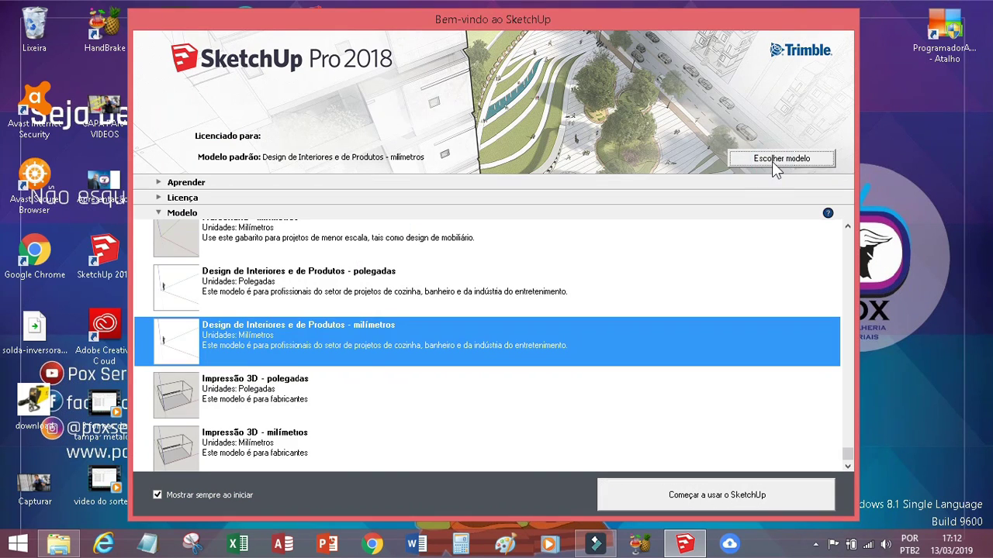
pyautogui.click(691, 500)
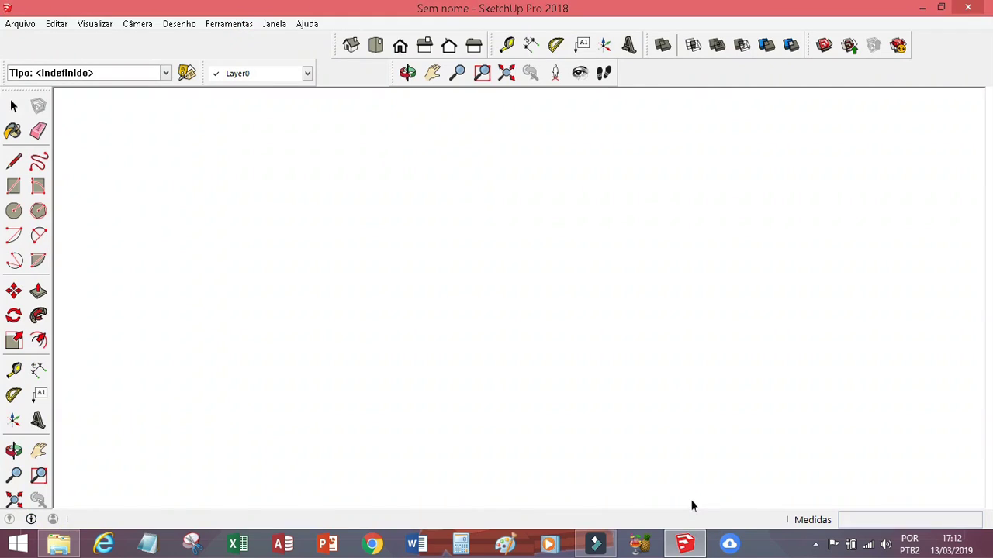
pyautogui.click(401, 48)
pyautogui.click(14, 186)
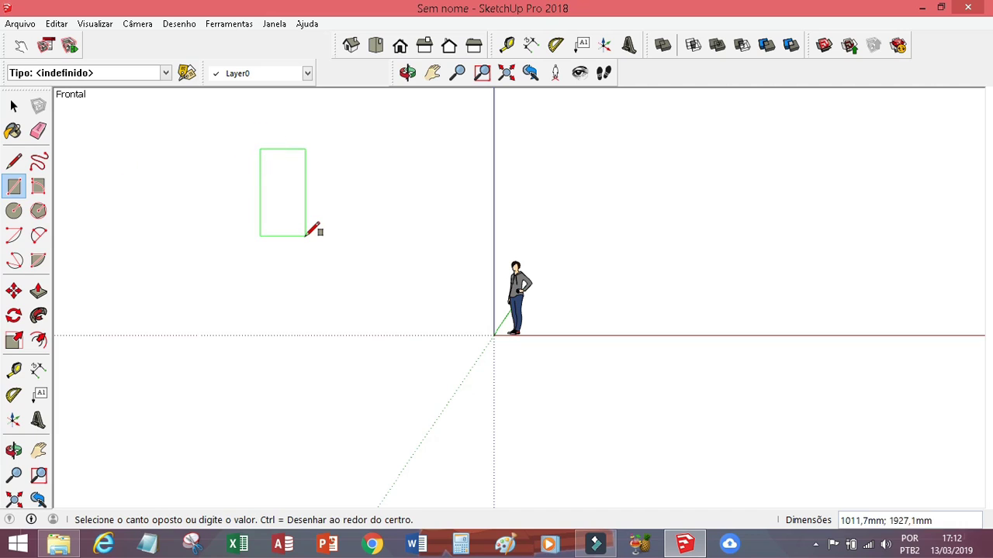
pyautogui.write('1000;2100')
pyautogui.press('Return')
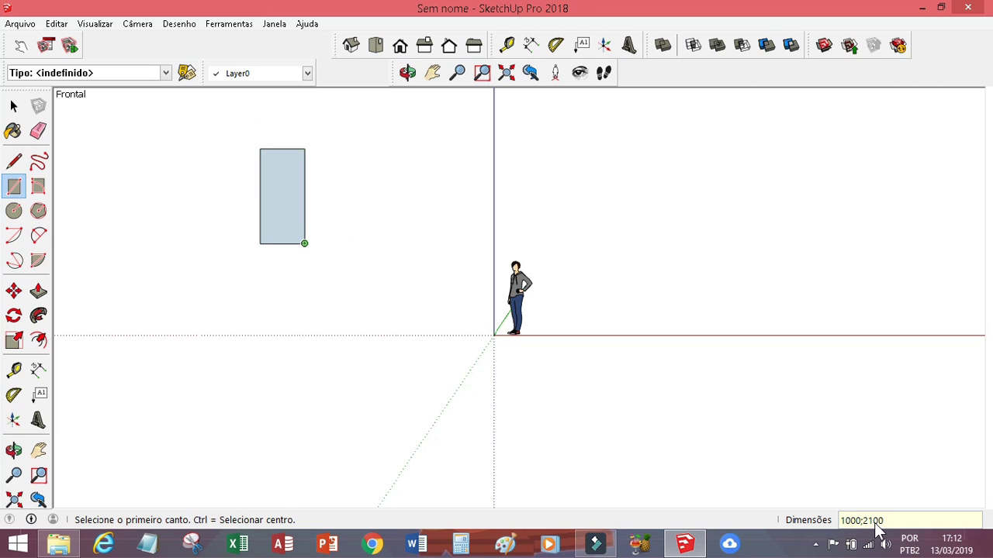
# Step: Fit the rectangle in view and offset its face inward to form a frame border
pyautogui.scroll(3, 236, 131)
pyautogui.click(482, 72)
pyautogui.scroll(-2, 238, 205)
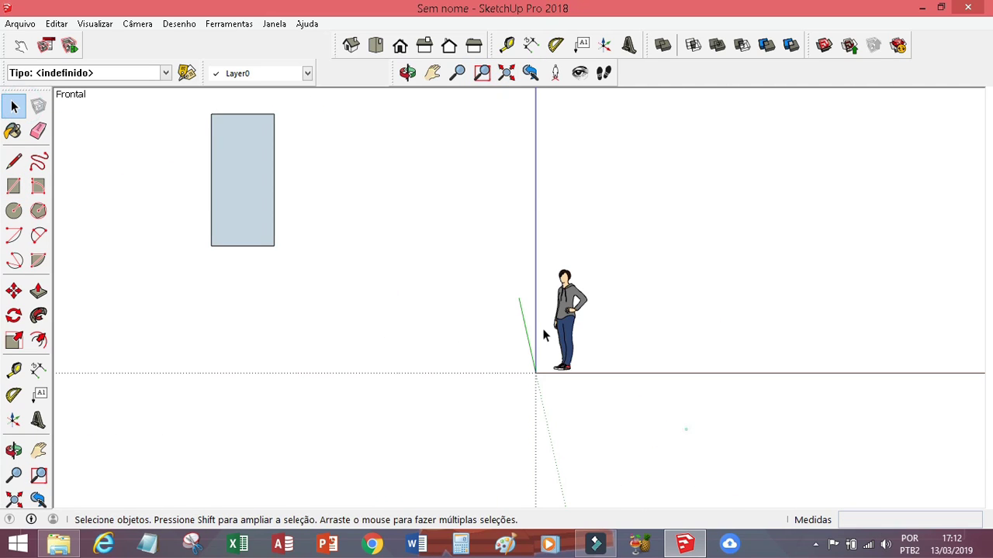
pyautogui.click(509, 73)
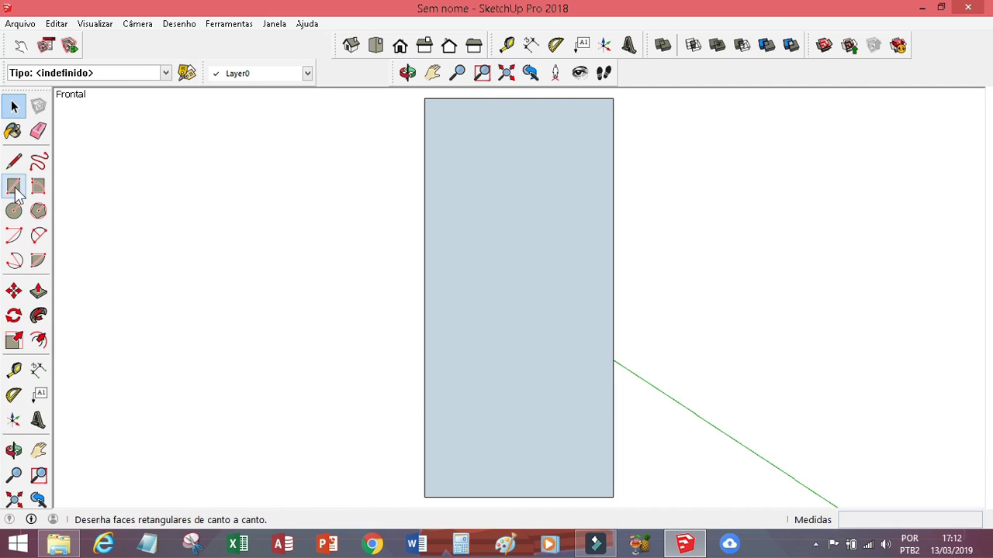
pyautogui.click(38, 340)
pyautogui.click(457, 282)
pyautogui.click(466, 283)
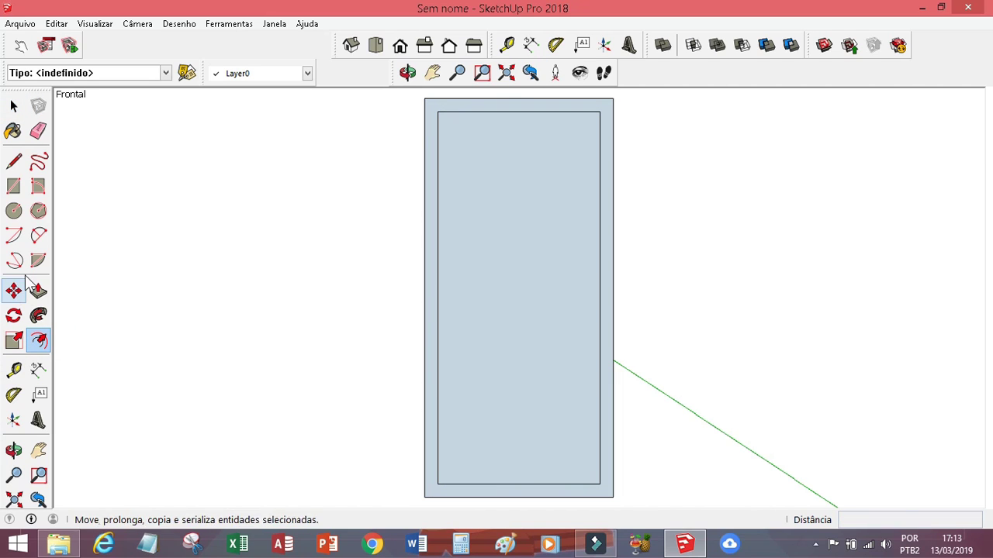
# Step: Orbit to an angled view and pull the outer frame face out 30 mm
pyautogui.click(408, 72)
pyautogui.moveTo(411, 109); pyautogui.dragTo(155, 256)
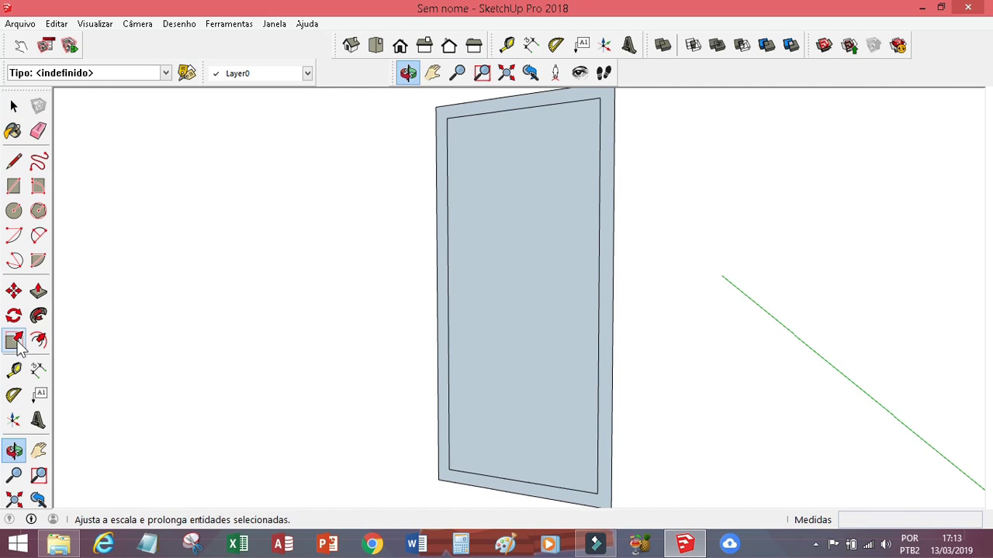
pyautogui.click(446, 337)
pyautogui.press('p')
pyautogui.click(439, 290)
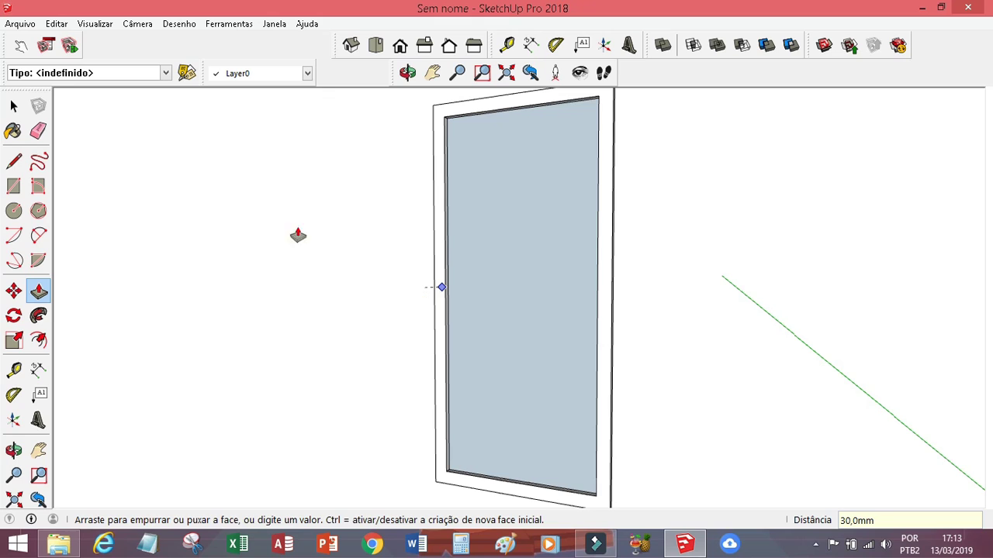
pyautogui.press('space')
pyautogui.click(510, 196)
# Step: Delete the inner panel face and make the whole door frame a group
pyautogui.press('Delete')
pyautogui.scroll(-2, 498, 254)
pyautogui.moveTo(643, 435); pyautogui.dragTo(398, 103)
pyautogui.rightClick(463, 158)
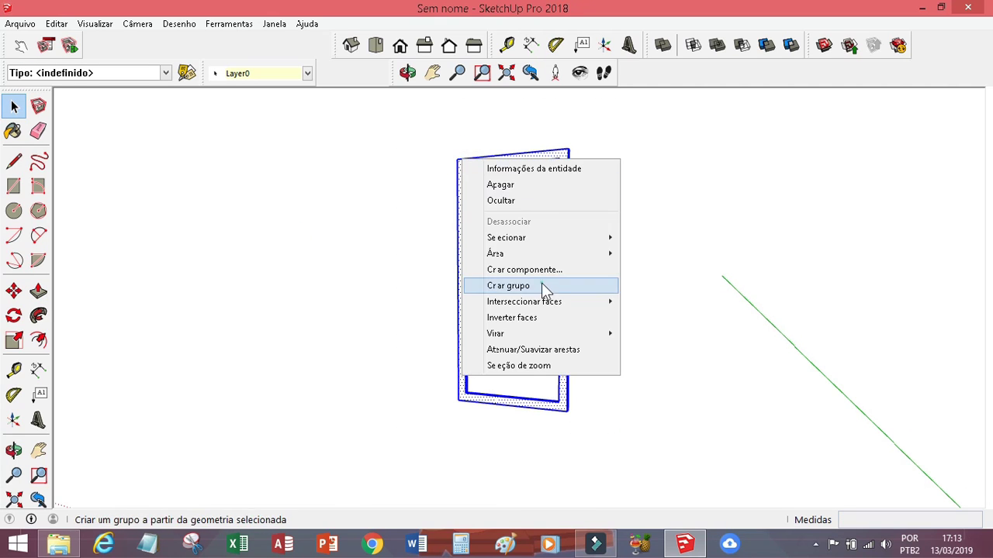
pyautogui.click(543, 288)
pyautogui.click(400, 45)
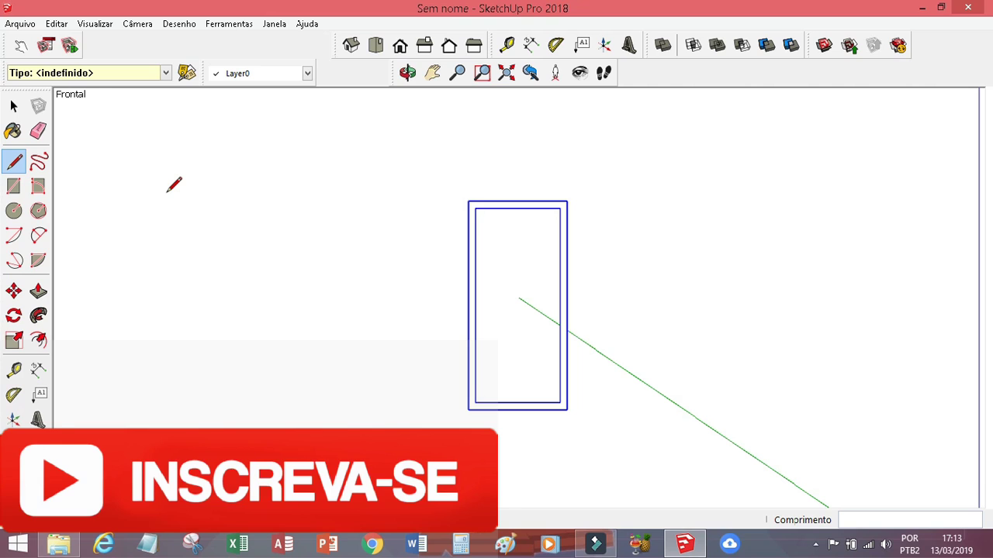
# Step: Draw an 860 × 2000 mm rectangle outline with lines left of the door frame
pyautogui.click(167, 192)
pyautogui.press('Return')
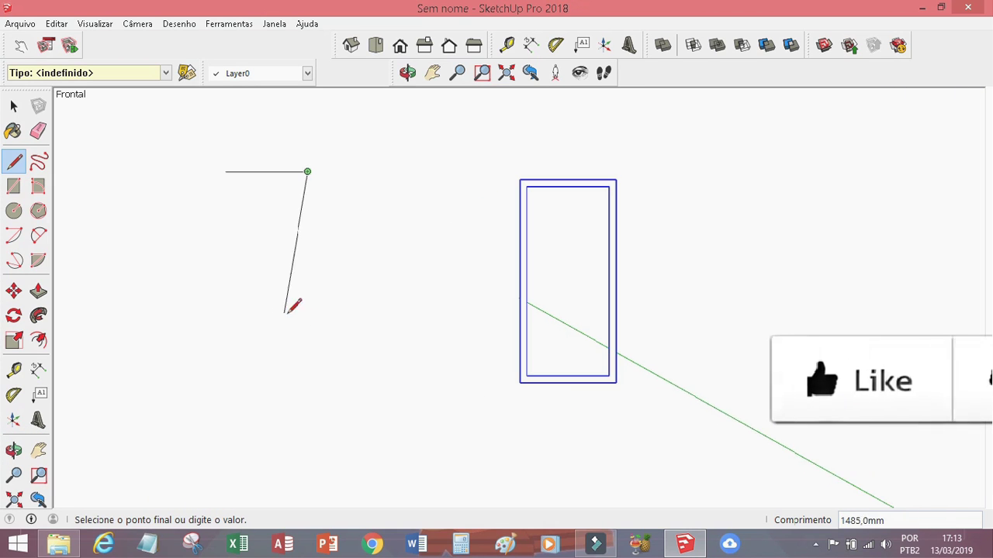
pyautogui.write('2000')
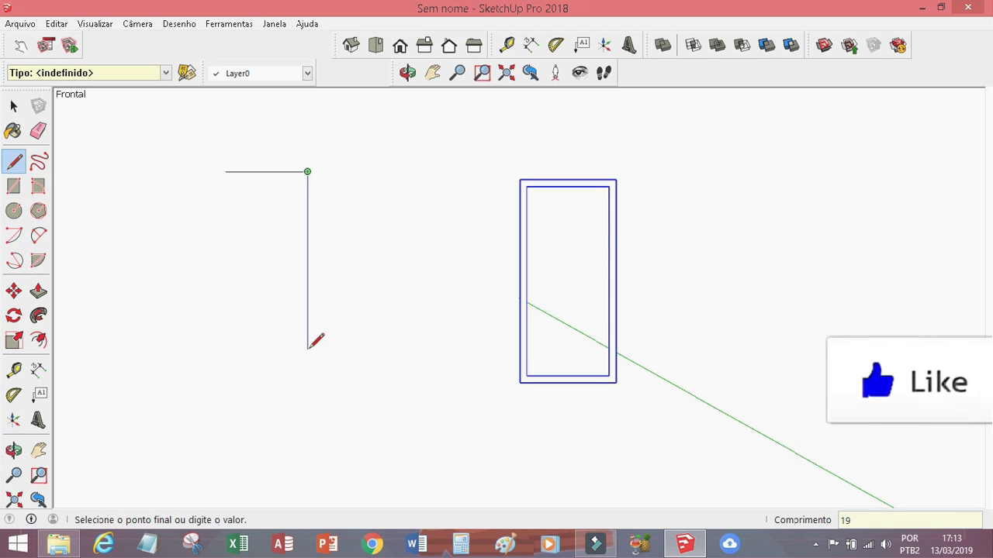
pyautogui.press('Return')
pyautogui.click(203, 360)
pyautogui.press('Escape')
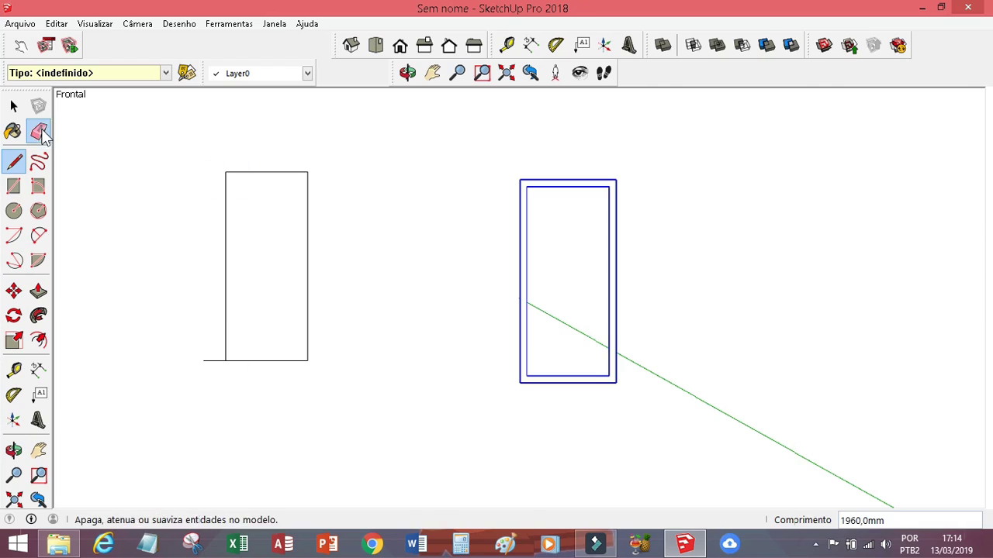
# Step: Offset the new panel's face inward and tilt the view to see its edge
pyautogui.click(39, 341)
pyautogui.scroll(2, 225, 287)
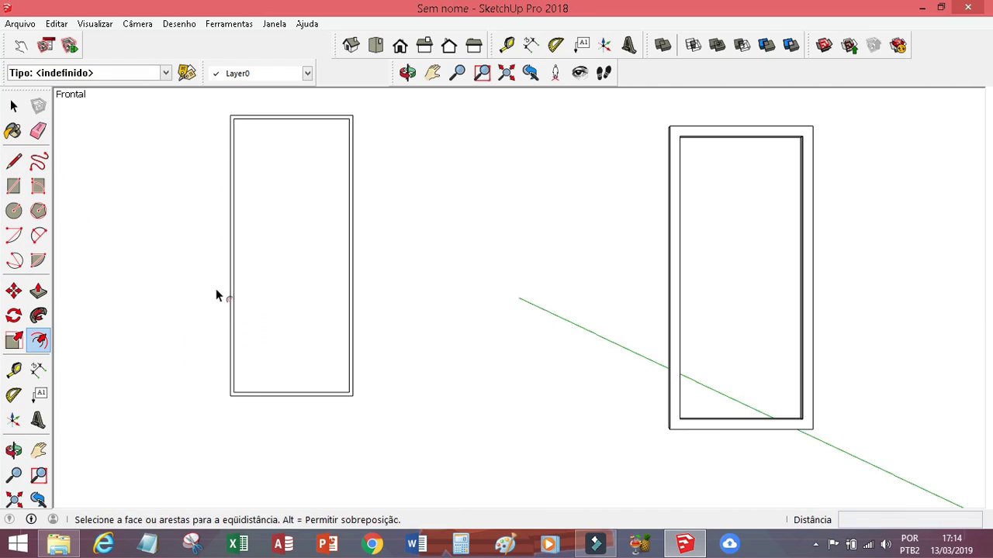
pyautogui.scroll(4, 233, 264)
pyautogui.press('o')
pyautogui.moveTo(491, 288); pyautogui.dragTo(107, 266)
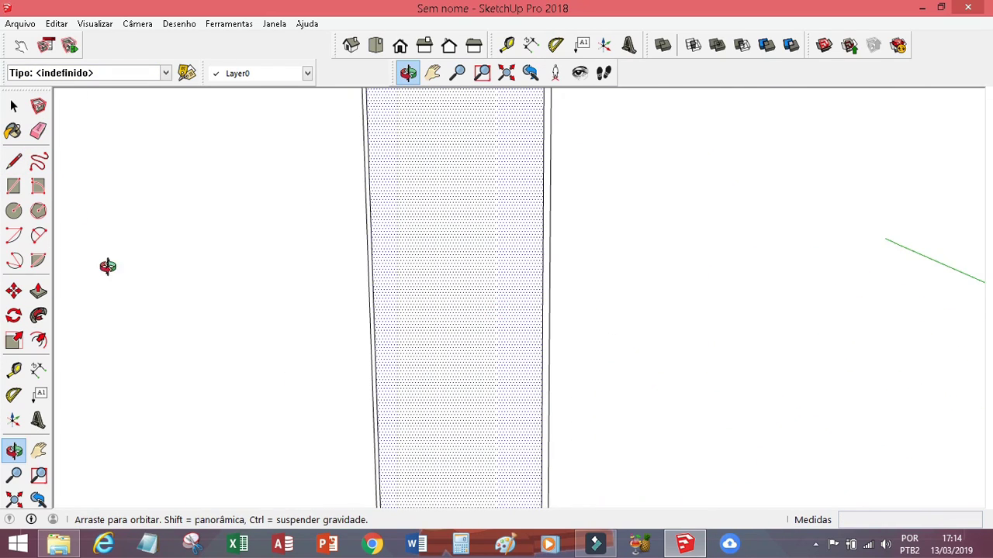
# Step: Push the left panel to 3 mm thick and fit both frames in front view
pyautogui.click(367, 271)
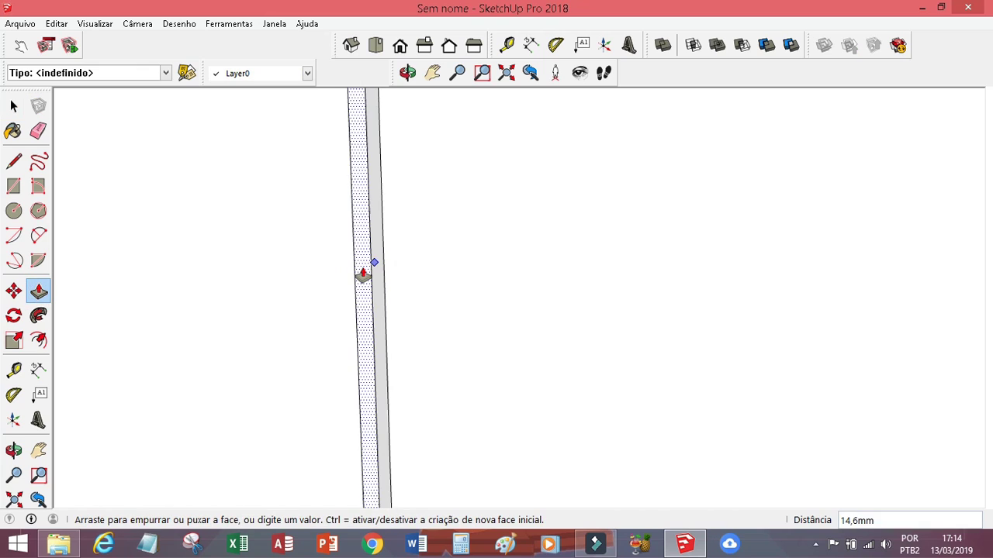
pyautogui.write('3')
pyautogui.press('Return')
pyautogui.scroll(-3, 361, 274)
pyautogui.click(506, 73)
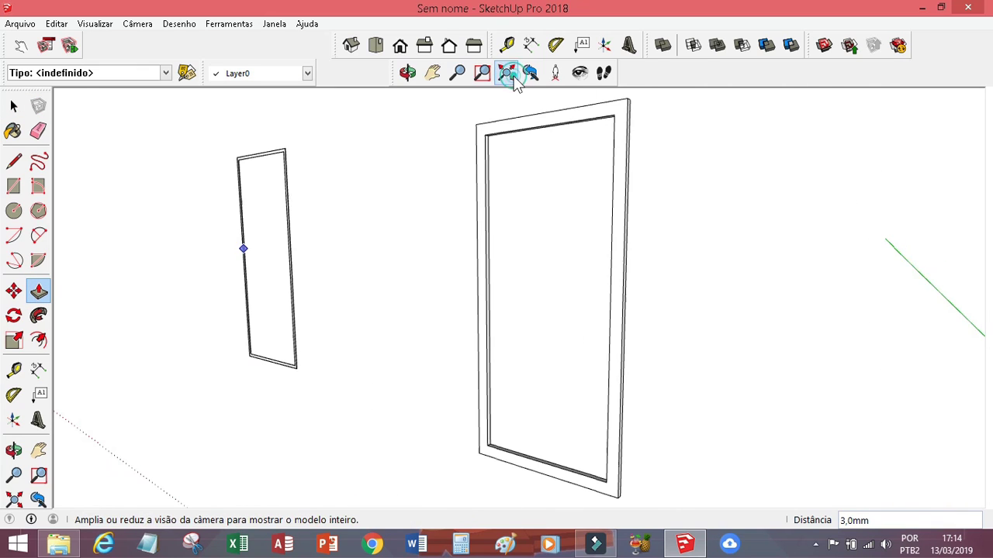
pyautogui.click(400, 45)
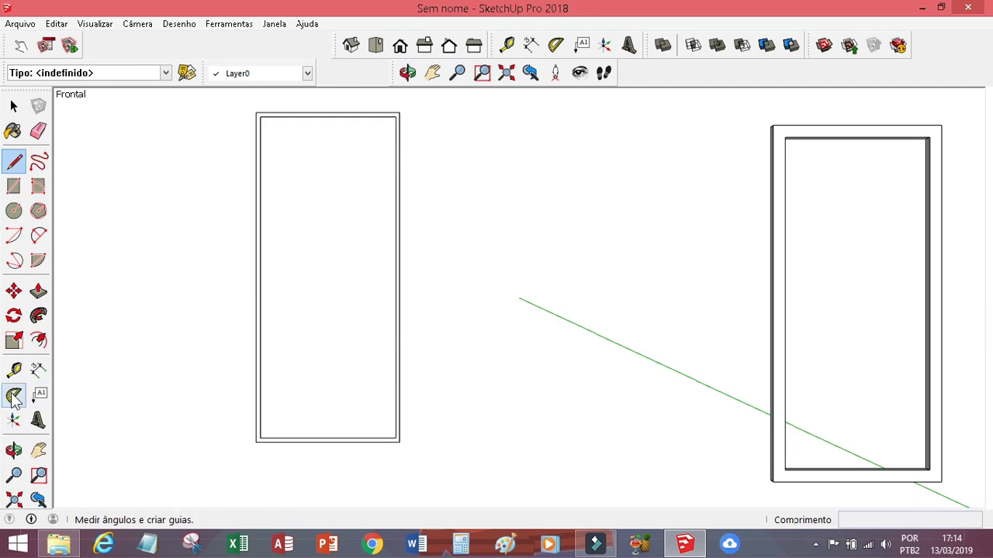
# Step: Draw a horizontal line across the left frame to mark the crossbar
pyautogui.scroll(5, 262, 269)
pyautogui.scroll(2, 264, 267)
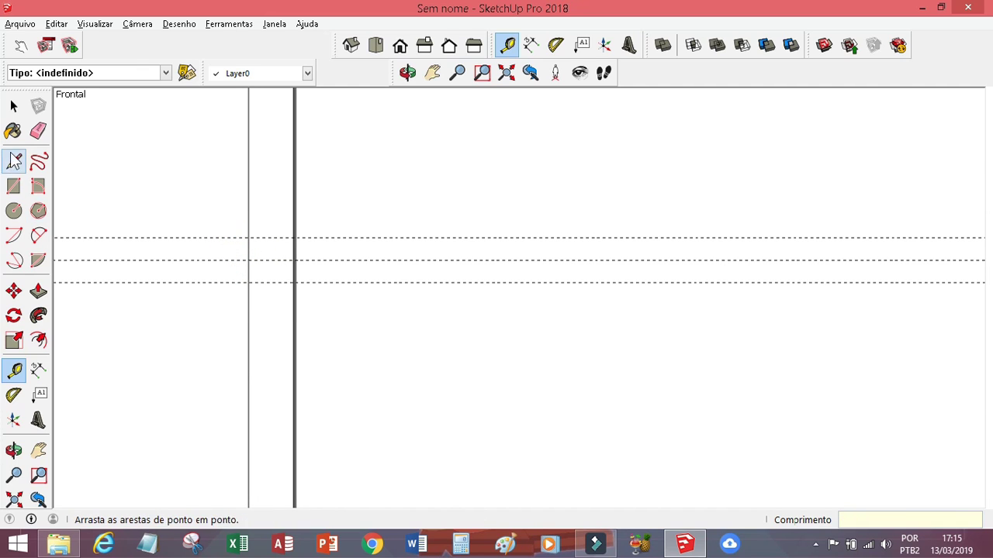
pyautogui.click(295, 278)
pyautogui.scroll(-5, 372, 303)
pyautogui.scroll(5, 660, 271)
pyautogui.scroll(4, 643, 268)
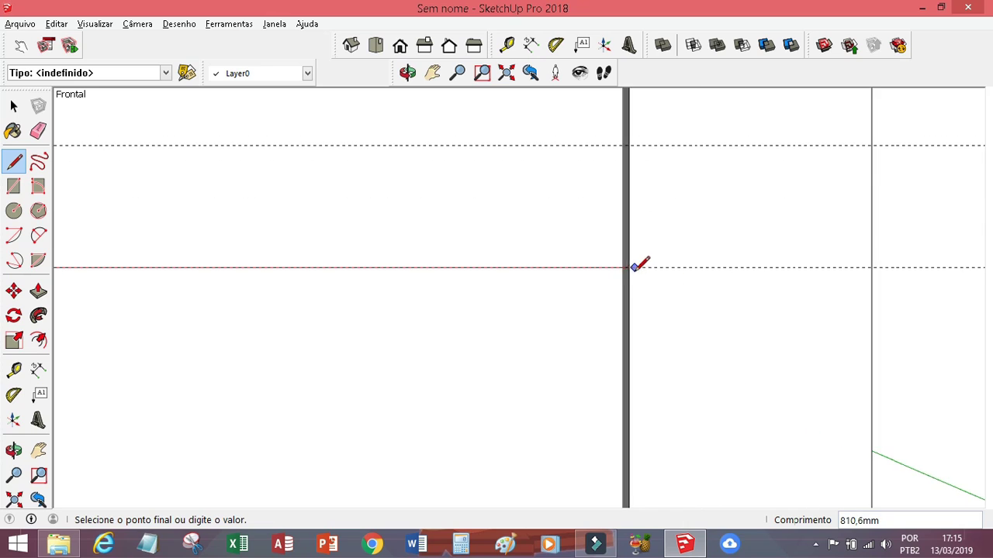
pyautogui.scroll(-5, 505, 179)
pyautogui.scroll(5, 341, 221)
pyautogui.click(277, 226)
# Step: Push the crossbar strip to match the frame's 3 mm depth
pyautogui.press('e')
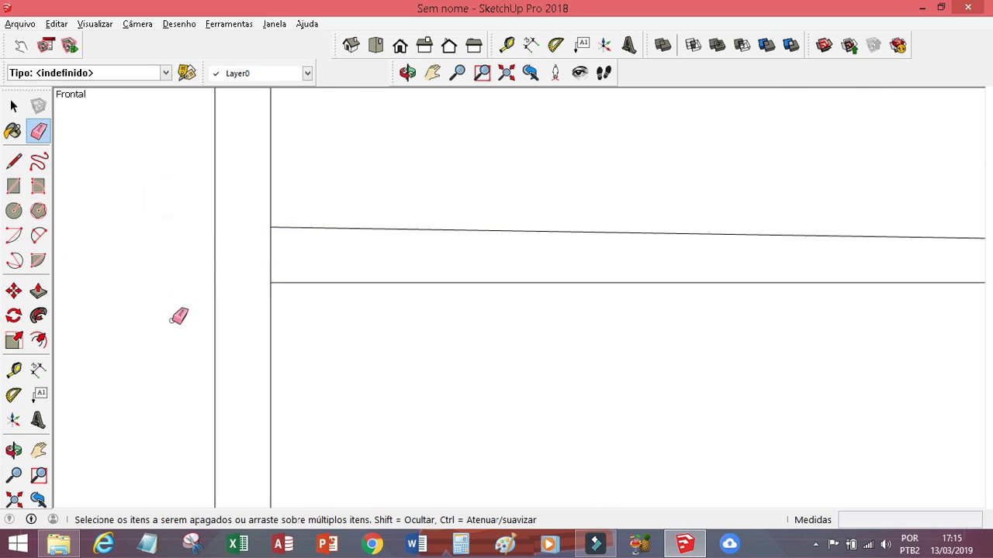
pyautogui.press('o')
pyautogui.scroll(-2, 308, 325)
pyautogui.moveTo(308, 325)
pyautogui.mouseDown()
pyautogui.moveTo(176, 331)
pyautogui.moveTo(643, 328)
pyautogui.mouseUp()
pyautogui.press('p')
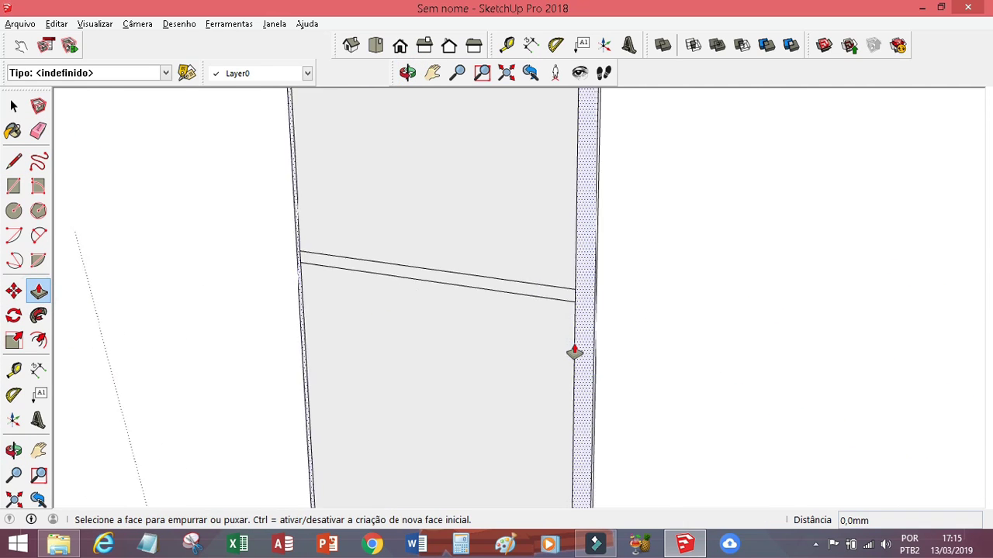
pyautogui.click(625, 271)
pyautogui.scroll(-2, 633, 318)
pyautogui.press('Escape')
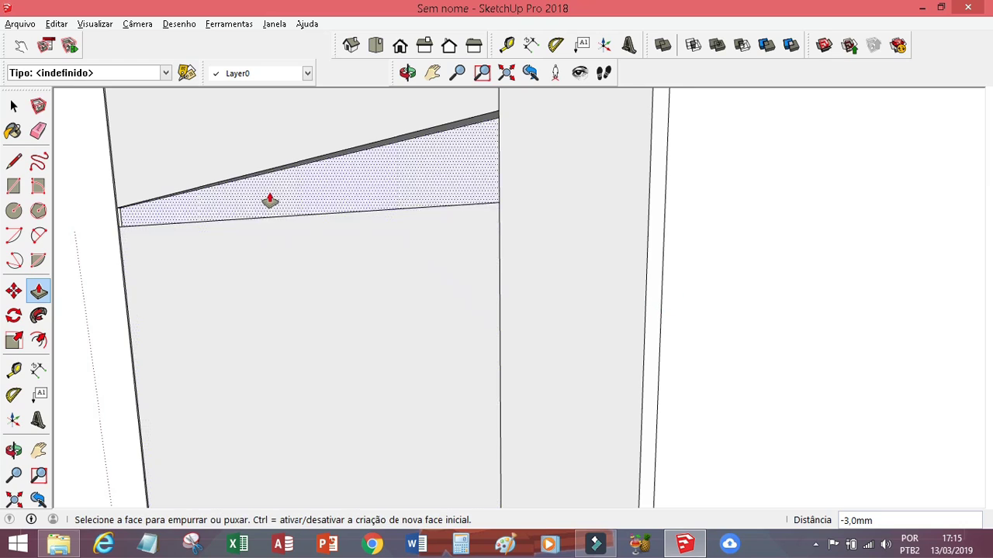
# Step: Erase the leftover upper face and orbit to view both frames
pyautogui.rightClick(284, 288)
pyautogui.rightClick(239, 143)
pyautogui.click(277, 166)
pyautogui.press('l')
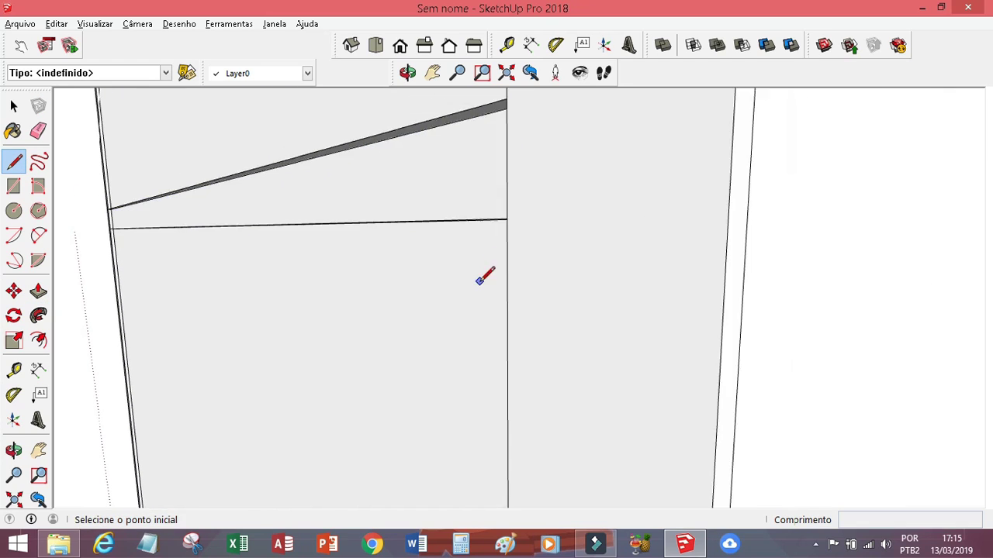
pyautogui.moveTo(418, 340)
pyautogui.mouseDown(button='middle')
pyautogui.moveTo(472, 217)
pyautogui.moveTo(186, 222)
pyautogui.moveTo(254, 213)
pyautogui.moveTo(459, 279)
pyautogui.moveTo(372, 288)
pyautogui.moveTo(599, 333)
pyautogui.moveTo(394, 368)
pyautogui.mouseUp(button='middle')
# Step: Open the left frame group and select the inner rectangle's top and left edges
pyautogui.click(395, 273)
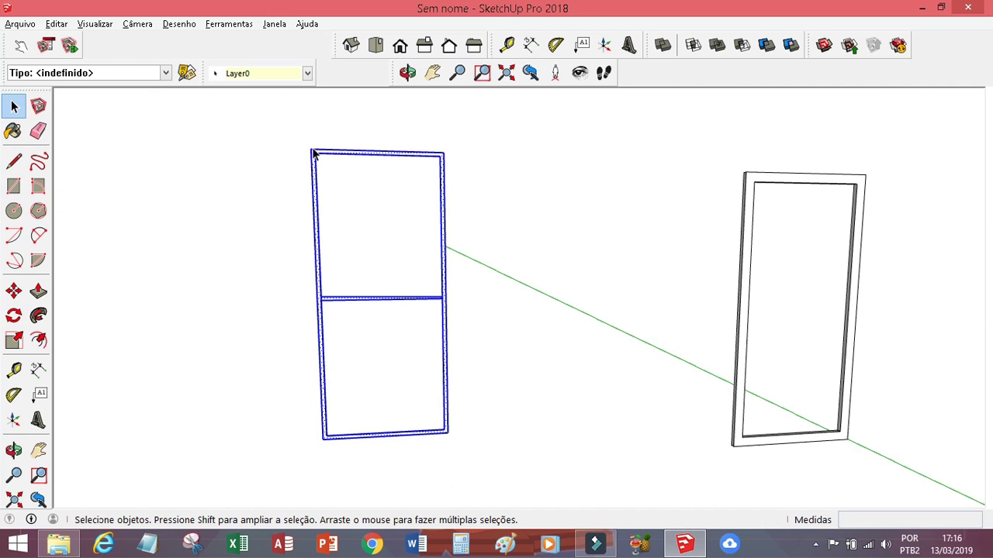
pyautogui.moveTo(397, 279); pyautogui.dragTo(364, 279, button='middle')
pyautogui.scroll(4, 212, 177)
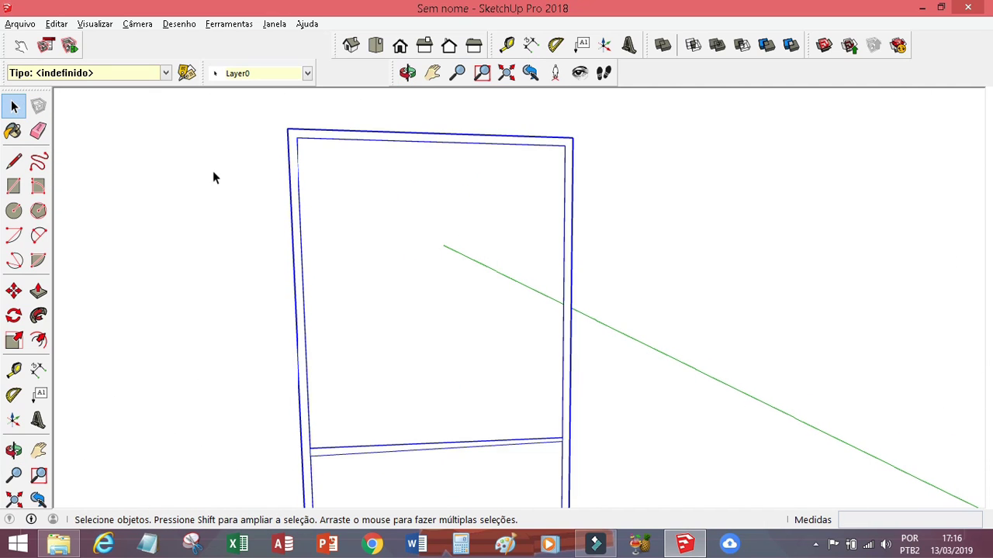
pyautogui.doubleClick(565, 254)
pyautogui.click(317, 139)
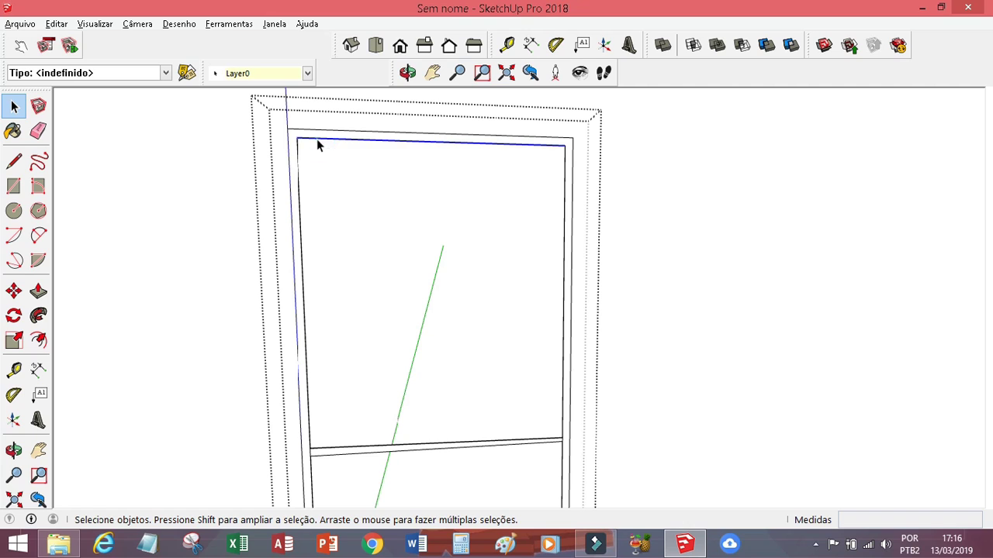
pyautogui.keyDown('shift'); pyautogui.click(301, 174); pyautogui.keyUp('shift')
pyautogui.scroll(3, 393, 449)
pyautogui.scroll(-5, 448, 373)
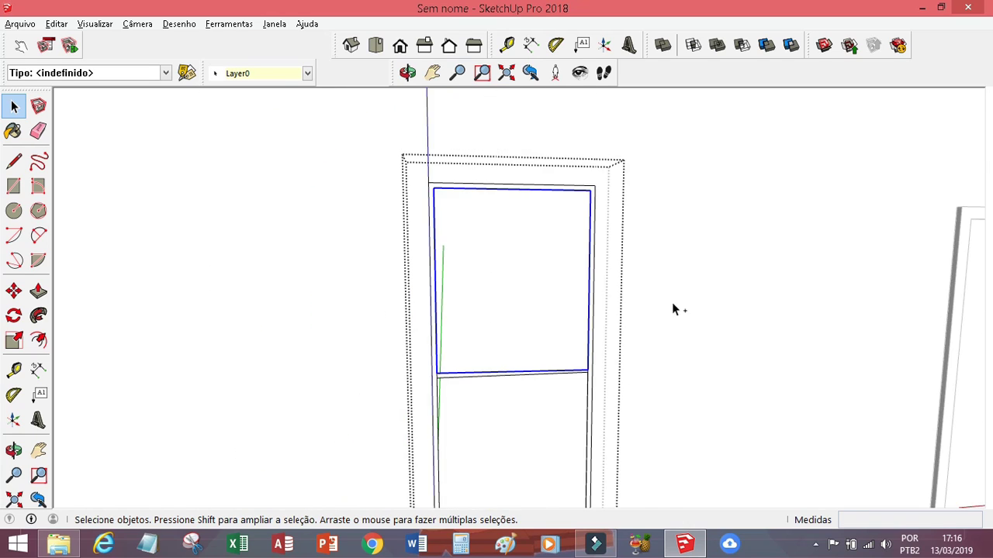
pyautogui.scroll(-2, 675, 308)
# Step: Paste the copied rectangle into the group, then close the group
pyautogui.hotkey('ctrl', 'v')
pyautogui.click(335, 308)
pyautogui.scroll(4, 339, 298)
pyautogui.scroll(1, 339, 297)
pyautogui.hotkey('ctrl', 't')
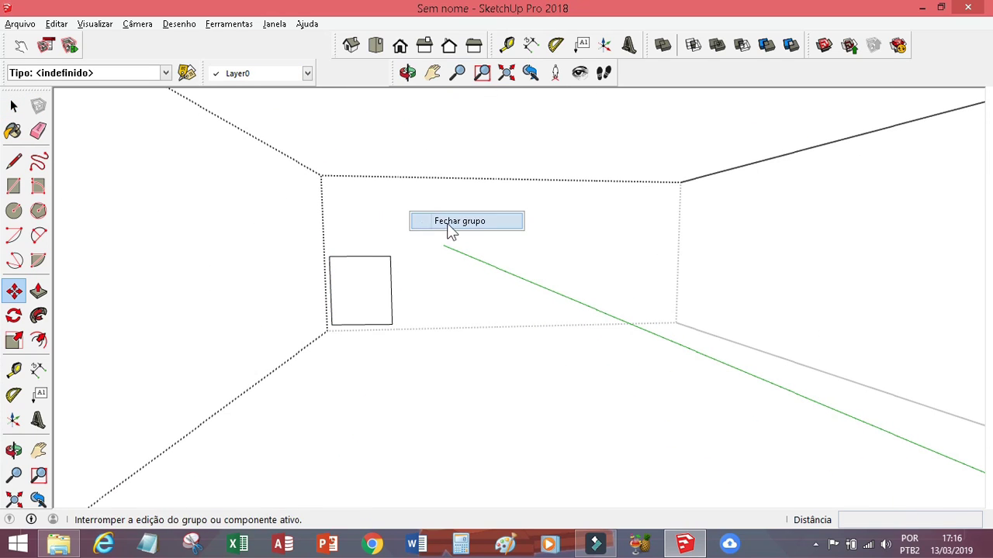
pyautogui.click(459, 221)
pyautogui.rightClick(381, 259)
pyautogui.click(470, 345)
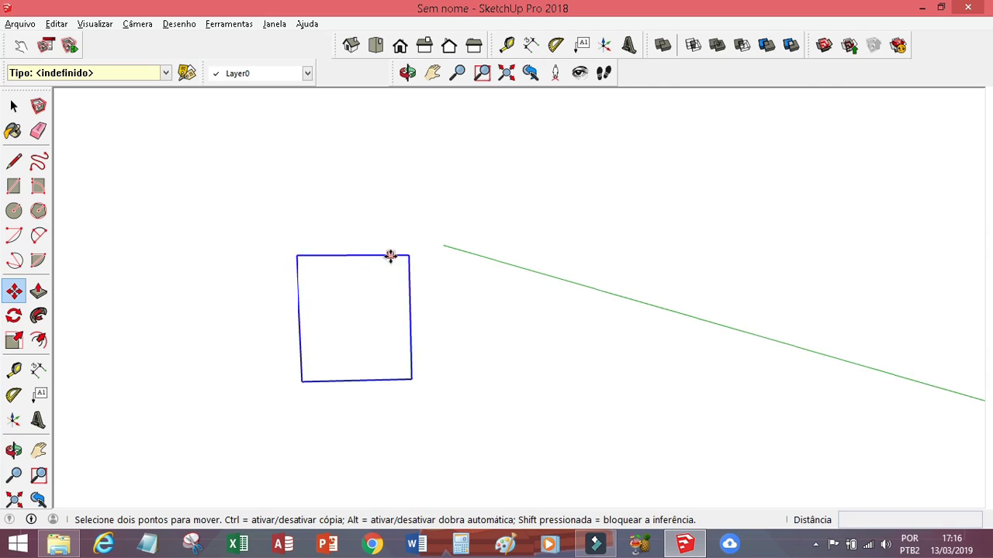
# Step: Draw the second diagonal across the square and return to front view
pyautogui.click(15, 161)
pyautogui.click(258, 443)
pyautogui.scroll(2, 344, 337)
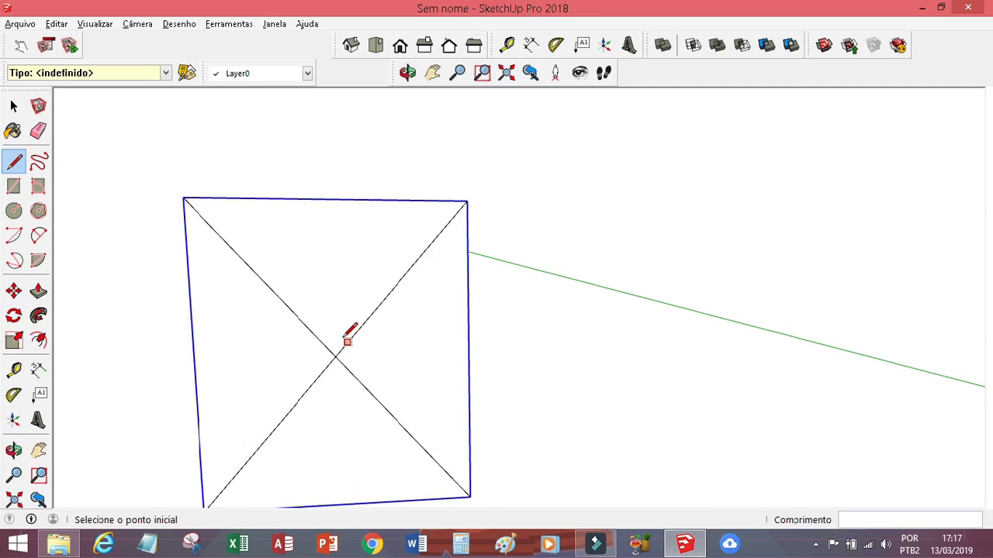
pyautogui.press('o')
pyautogui.scroll(-3, 375, 337)
pyautogui.moveTo(375, 337); pyautogui.dragTo(433, 241)
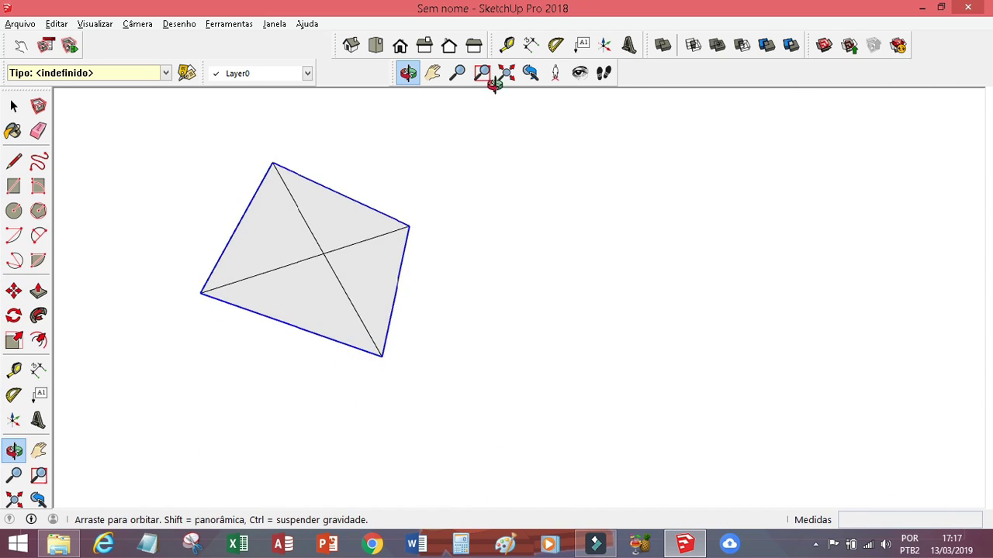
pyautogui.click(401, 45)
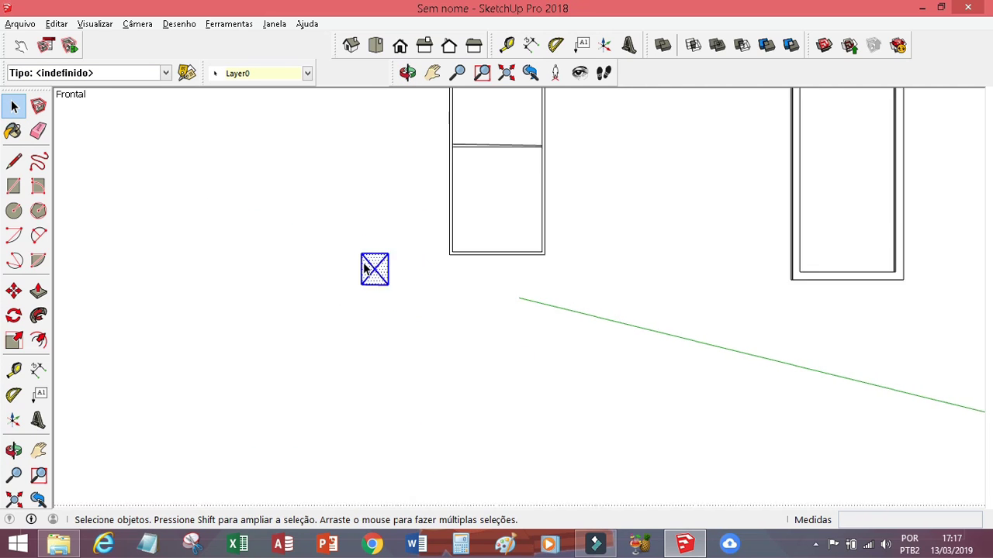
# Step: Select the window panel by its corner and orbit to see it in perspective
pyautogui.click(14, 107)
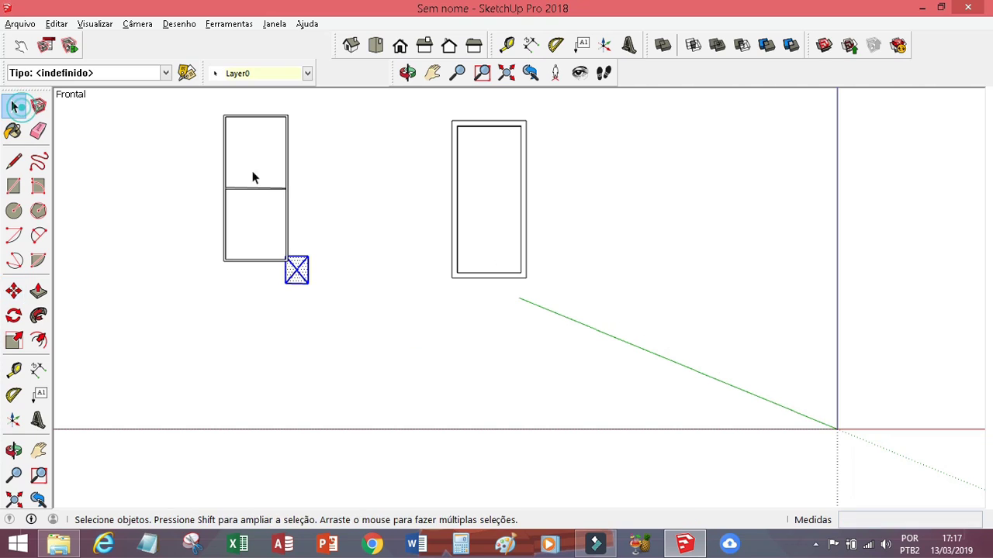
pyautogui.click(526, 278)
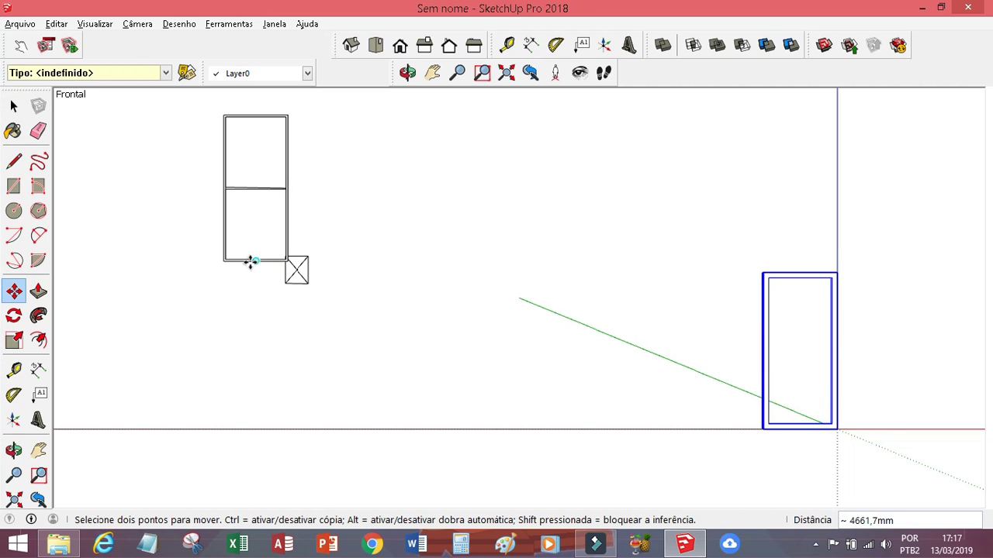
pyautogui.press('space')
pyautogui.scroll(-3, 339, 297)
pyautogui.moveTo(339, 297); pyautogui.dragTo(346, 256, button='middle')
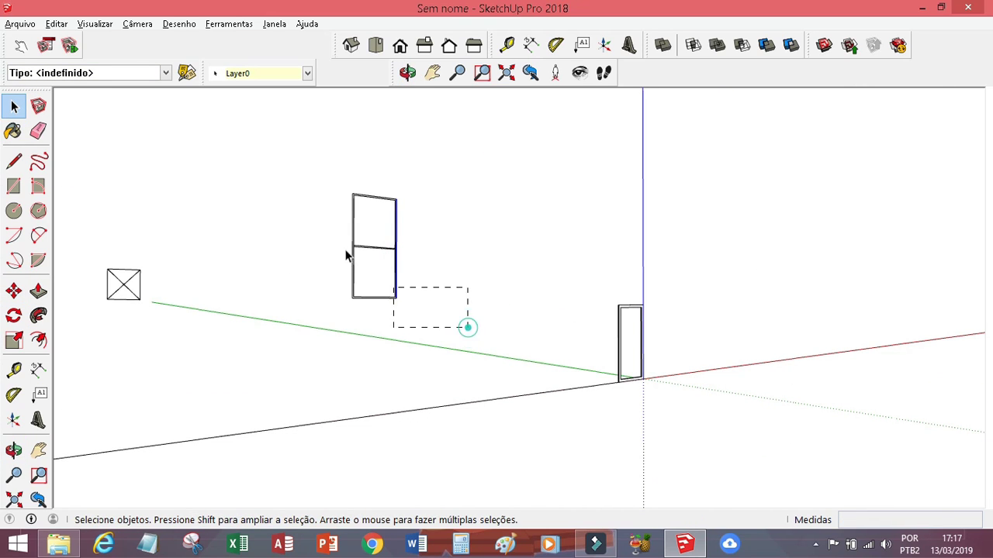
pyautogui.rightClick(355, 195)
# Step: Begin moving the window, orbit around it, then cancel the move
pyautogui.click(13, 290)
pyautogui.scroll(5, 401, 257)
pyautogui.click(401, 257)
pyautogui.scroll(-5, 401, 257)
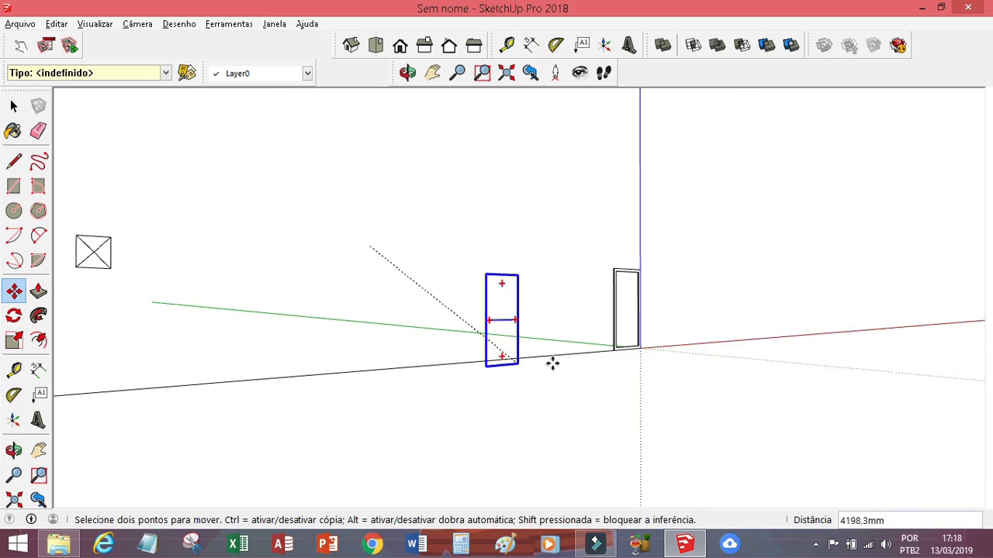
pyautogui.scroll(3, 590, 350)
pyautogui.scroll(3, 591, 348)
pyautogui.moveTo(592, 349); pyautogui.dragTo(554, 299, button='middle')
pyautogui.scroll(-5, 477, 349)
pyautogui.press('Escape')
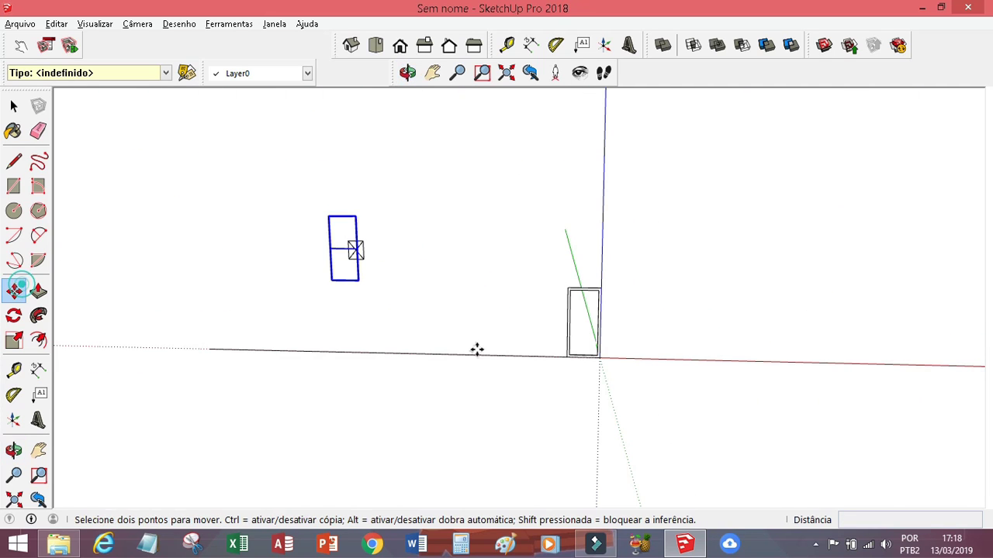
# Step: Move the X-braced square down onto the ground line beside the door
pyautogui.scroll(5, 393, 279)
pyautogui.click(13, 106)
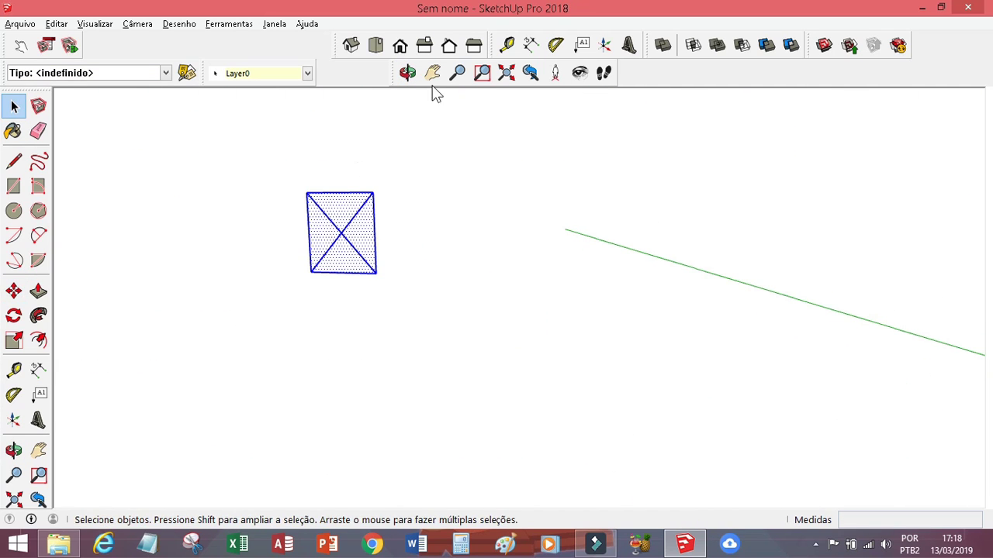
pyautogui.click(374, 273)
pyautogui.scroll(-5, 527, 354)
pyautogui.scroll(5, 545, 347)
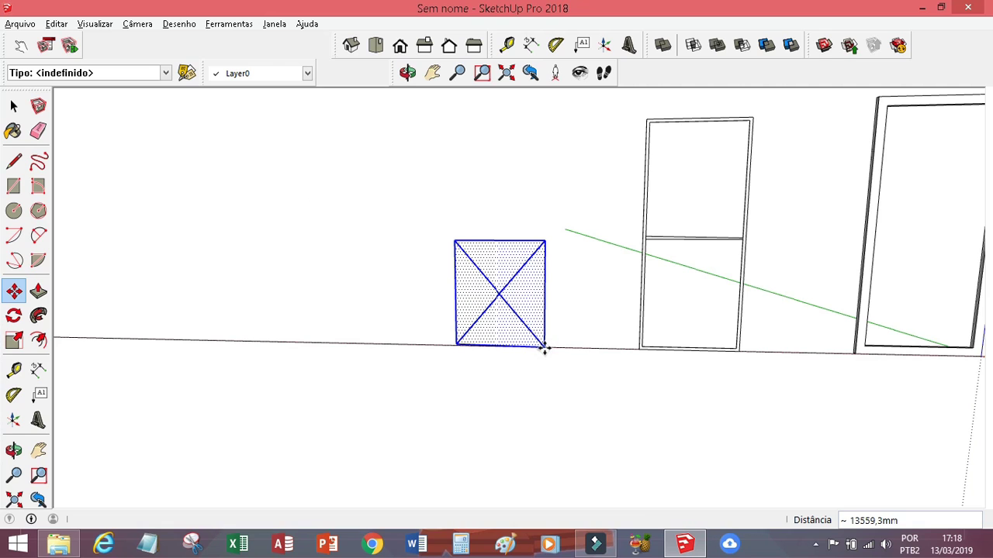
# Step: Erase the small braced square and its leftover edges
pyautogui.press('e')
pyautogui.click(510, 284)
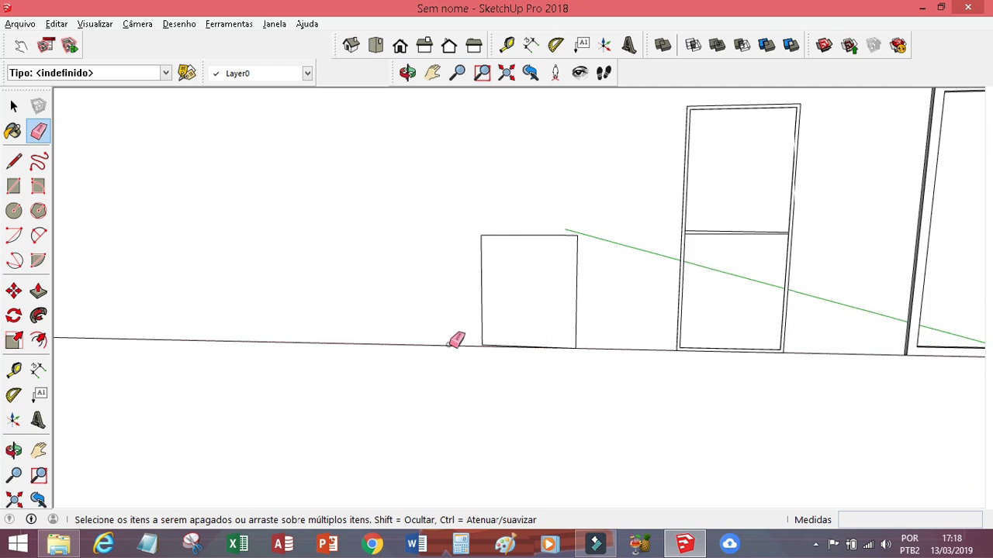
pyautogui.scroll(3, 454, 339)
pyautogui.moveTo(483, 271)
pyautogui.mouseDown(button='middle')
pyautogui.moveTo(512, 383)
pyautogui.moveTo(466, 367)
pyautogui.moveTo(401, 317)
pyautogui.moveTo(470, 417)
pyautogui.moveTo(499, 206)
pyautogui.moveTo(359, 343)
pyautogui.moveTo(387, 446)
pyautogui.moveTo(74, 161)
pyautogui.mouseUp(button='middle')
pyautogui.press('e')
pyautogui.click(388, 288)
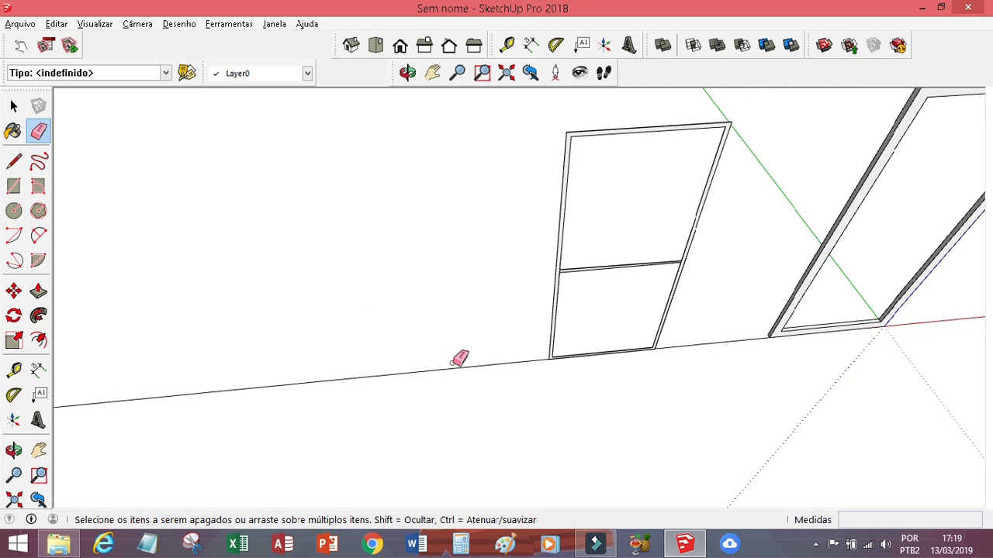
pyautogui.moveTo(457, 394)
pyautogui.mouseDown(button='middle')
pyautogui.moveTo(502, 168)
pyautogui.moveTo(404, 222)
pyautogui.mouseUp(button='middle')
# Step: Orbit around the door frame, briefly selecting and then deselecting it
pyautogui.press('space')
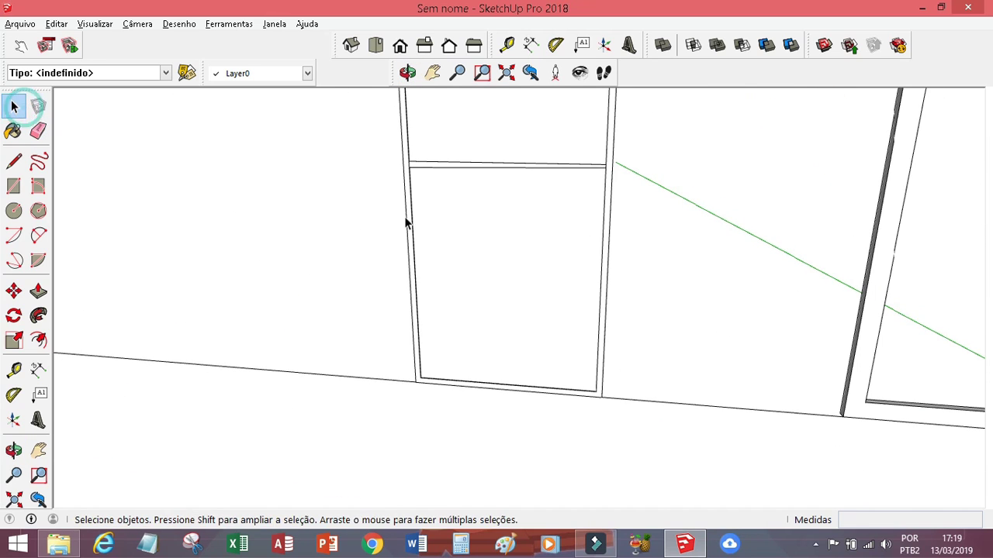
pyautogui.scroll(3, 372, 225)
pyautogui.click(343, 122)
pyautogui.scroll(-3, 609, 240)
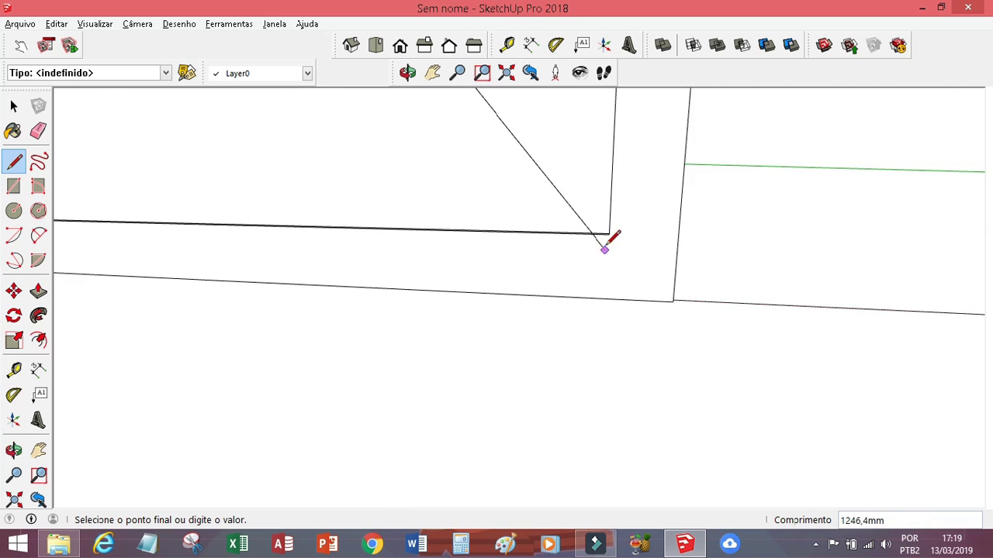
pyautogui.moveTo(667, 411); pyautogui.dragTo(18, 92, button='middle')
pyautogui.scroll(3, 465, 436)
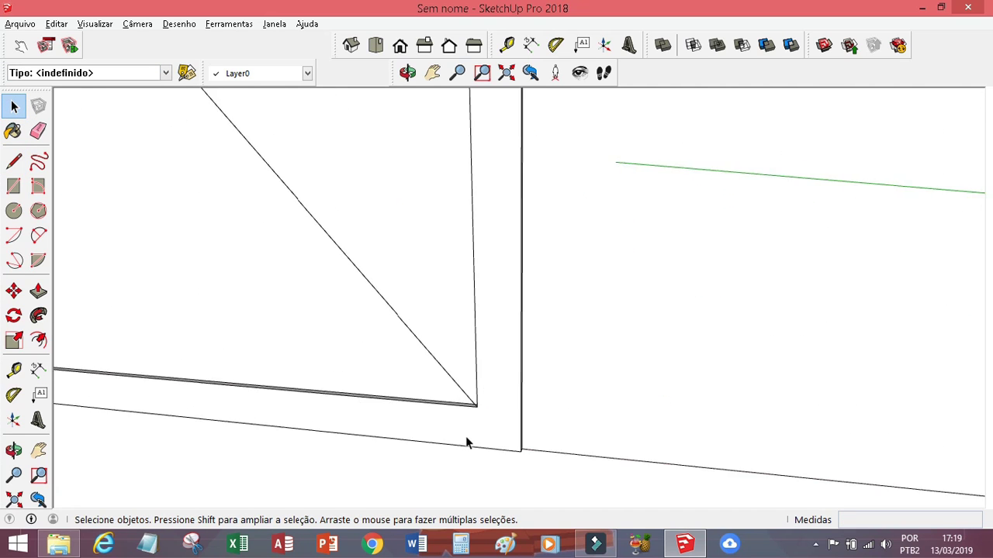
pyautogui.scroll(2, 477, 392)
pyautogui.scroll(-1, 505, 411)
pyautogui.scroll(1, 533, 427)
pyautogui.click(529, 427)
pyautogui.scroll(-3, 532, 411)
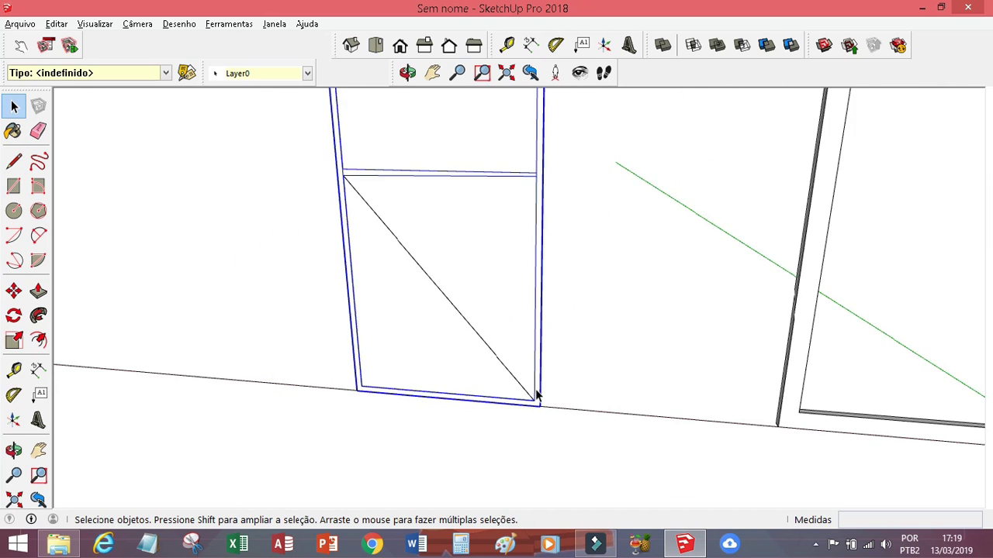
pyautogui.scroll(3, 424, 276)
pyautogui.click(424, 277)
pyautogui.scroll(-2, 424, 277)
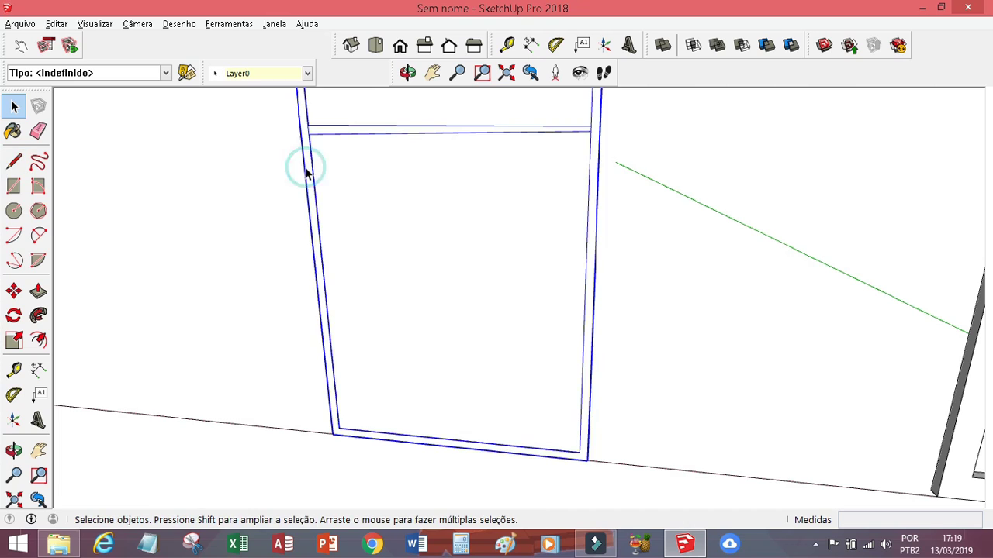
# Step: Start a diagonal at the lower panel's top corner, then cancel it
pyautogui.press('l')
pyautogui.scroll(2, 316, 106)
pyautogui.scroll(2, 222, 271)
pyautogui.click(222, 271)
pyautogui.scroll(-3, 166, 127)
pyautogui.scroll(1, 514, 364)
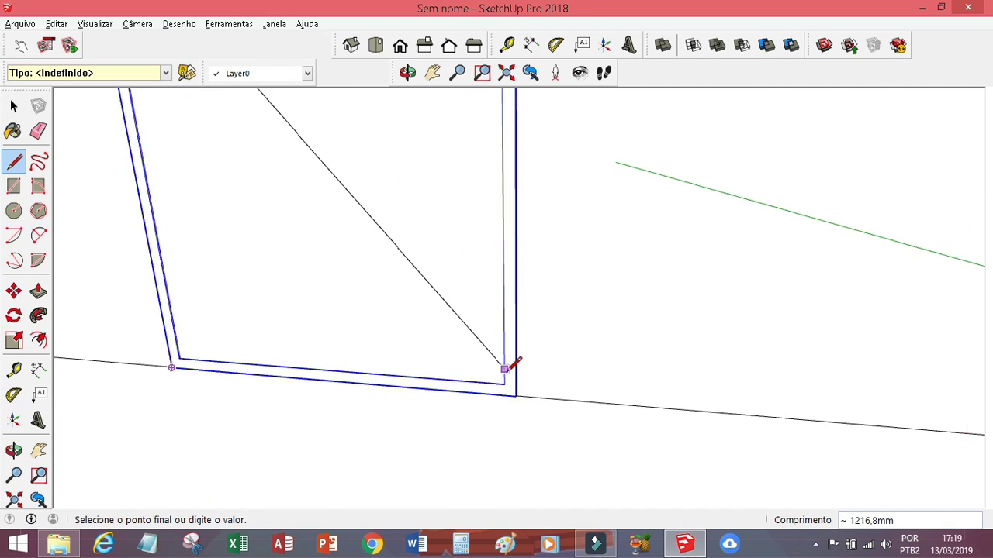
pyautogui.scroll(1, 512, 386)
pyautogui.rightClick(503, 370)
pyautogui.press('Escape')
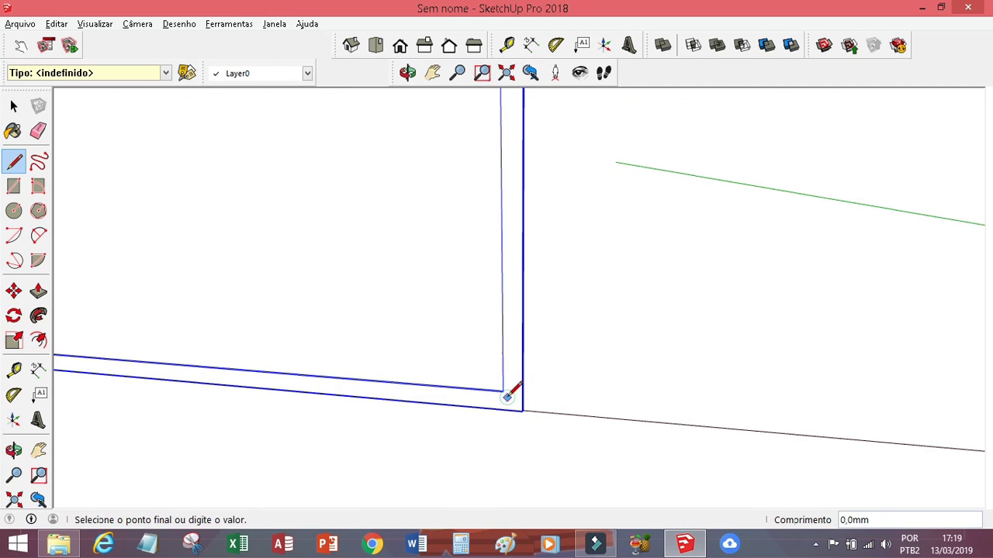
pyautogui.press('space')
pyautogui.click(631, 390)
pyautogui.scroll(-3, 631, 390)
# Step: Draw a diagonal across the lower panel from its top-left to lower-right inner corner
pyautogui.press('l')
pyautogui.scroll(4, 206, 173)
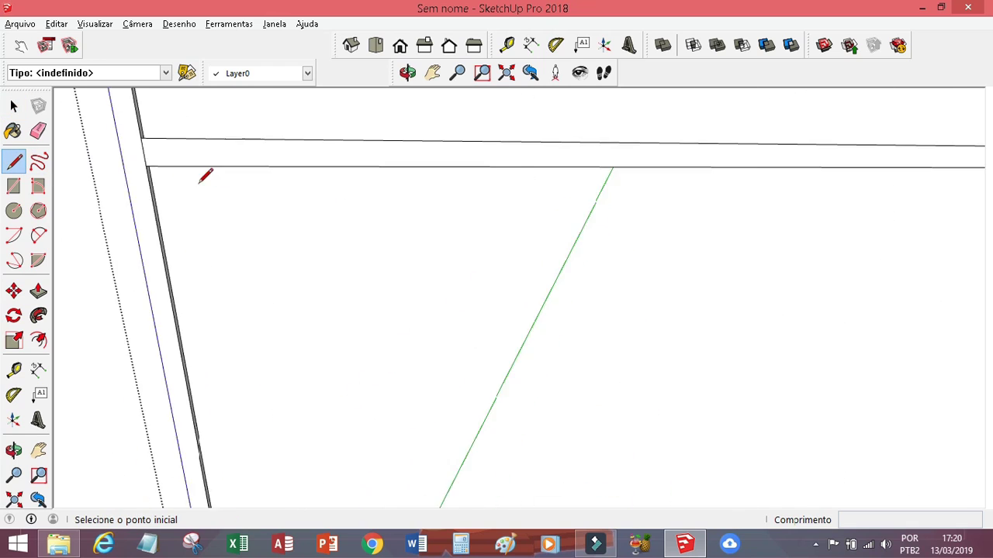
pyautogui.click(166, 170)
pyautogui.scroll(-3, 437, 378)
pyautogui.scroll(2, 439, 380)
pyautogui.click(442, 408)
pyautogui.scroll(-3, 496, 408)
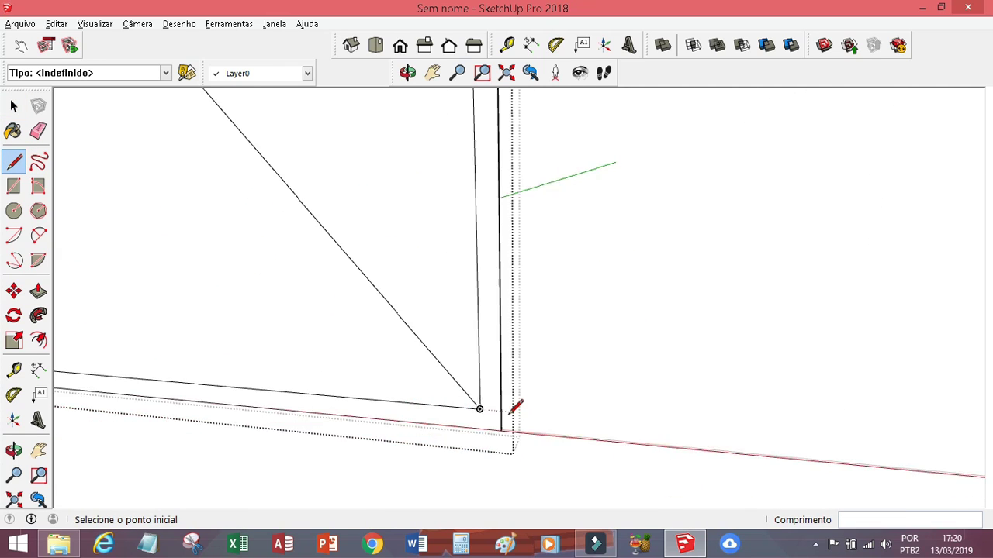
# Step: Select the lower panel's inner face and move it out to the left
pyautogui.press('space')
pyautogui.click(442, 250)
pyautogui.scroll(-3, 402, 316)
pyautogui.press('m')
pyautogui.click(394, 350)
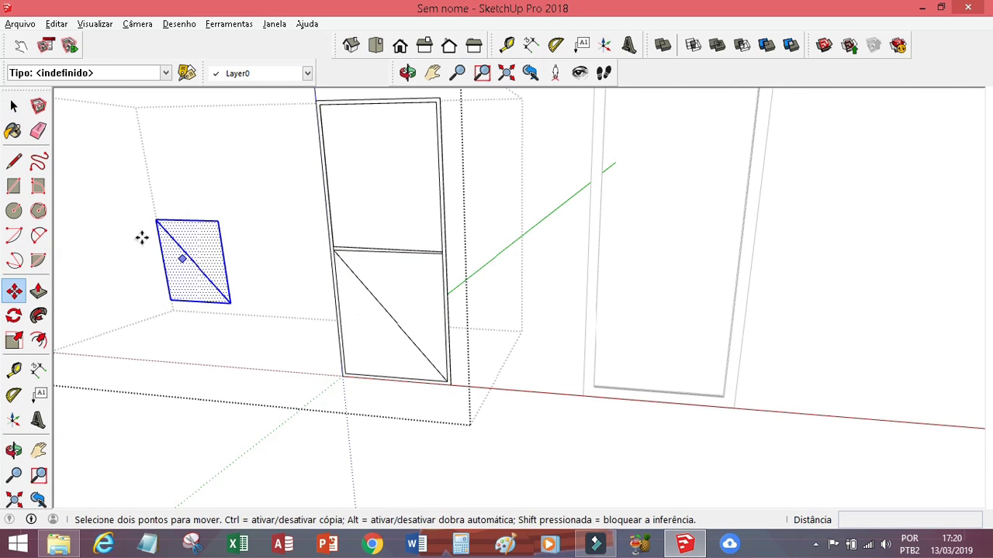
# Step: Exit the door group and erase the separated panel's diagonal
pyautogui.rightClick(388, 322)
pyautogui.press('Escape')
pyautogui.scroll(2, 787, 370)
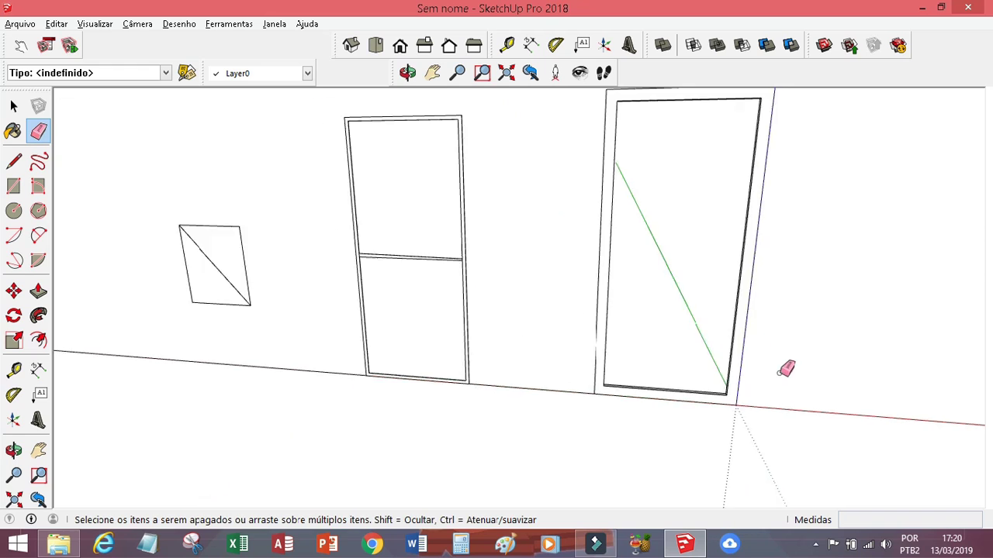
pyautogui.scroll(3, 112, 266)
pyautogui.scroll(3, 113, 266)
pyautogui.click(311, 348)
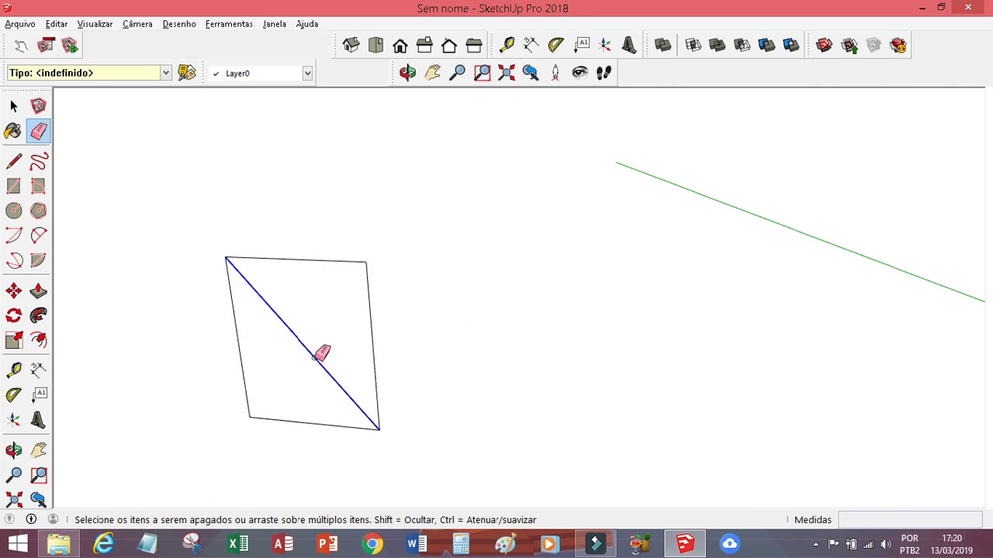
pyautogui.scroll(-2, 594, 280)
# Step: Switch to Front view and offset the panel outline by 5 from its top edge
pyautogui.click(401, 45)
pyautogui.click(38, 339)
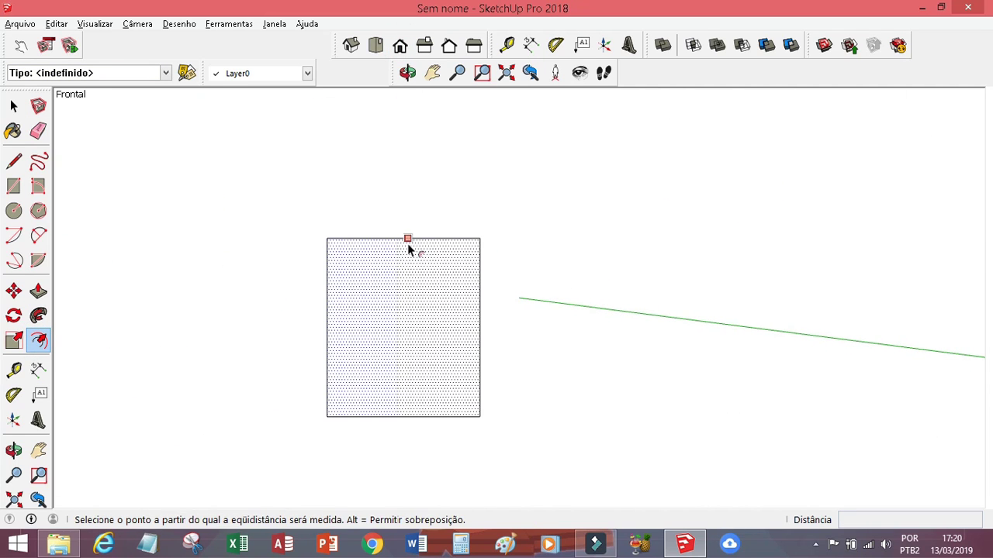
pyautogui.click(407, 240)
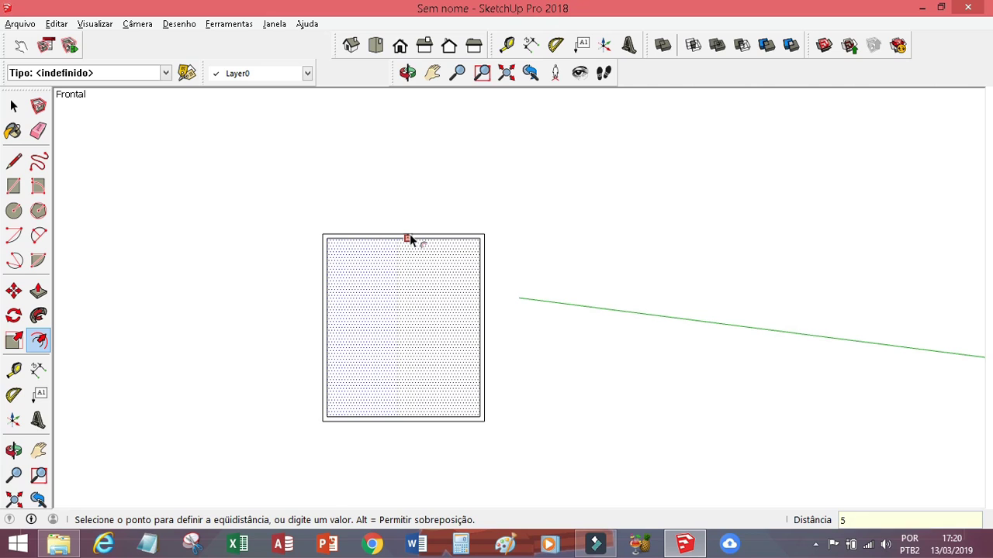
pyautogui.scroll(2, 410, 239)
pyautogui.scroll(3, 326, 165)
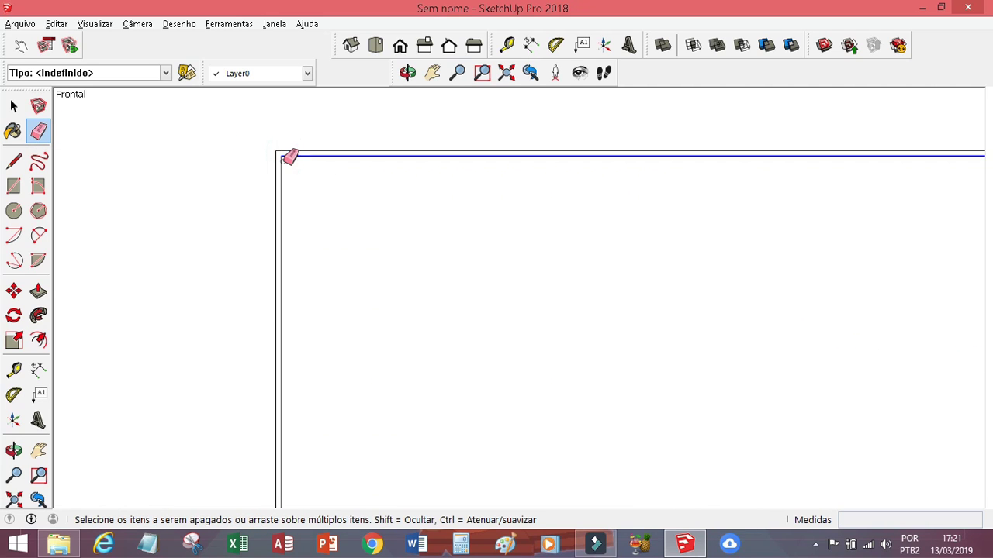
pyautogui.scroll(-3, 291, 155)
pyautogui.scroll(2, 590, 175)
pyautogui.scroll(-3, 535, 194)
pyautogui.scroll(3, 468, 344)
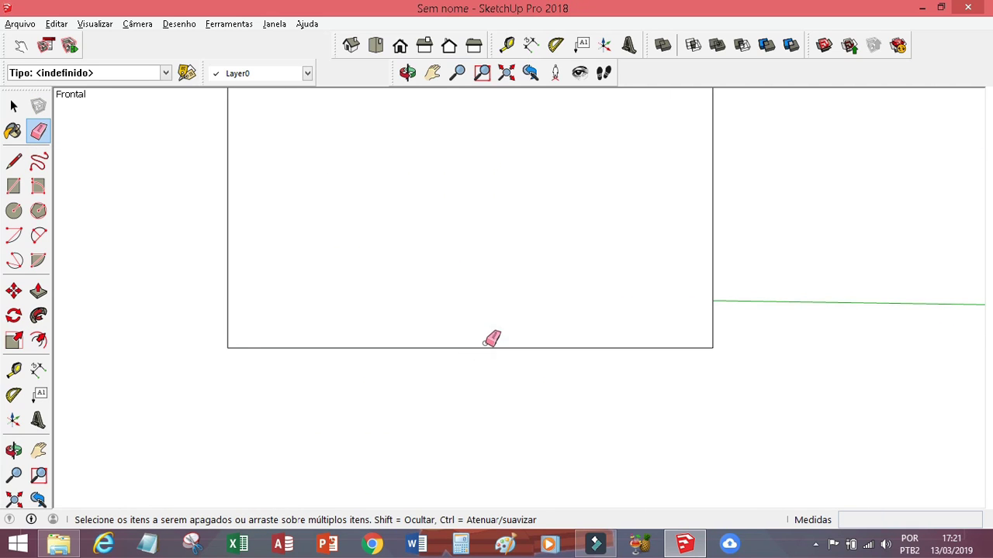
pyautogui.scroll(-3, 408, 428)
pyautogui.scroll(-1, 379, 458)
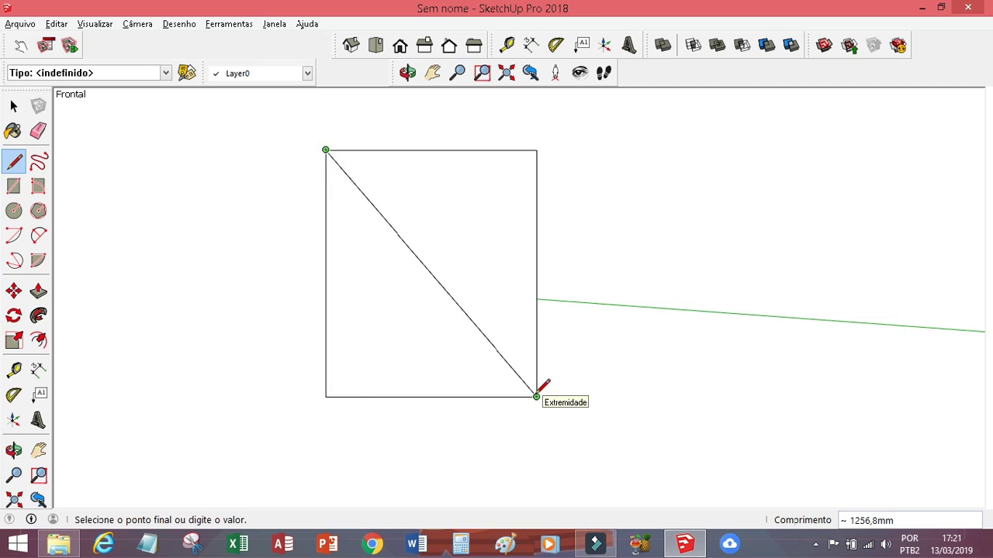
# Step: Draw two crossing diagonals across the panel to form an X
pyautogui.click(326, 397)
pyautogui.moveTo(443, 133); pyautogui.dragTo(474, 263, button='middle')
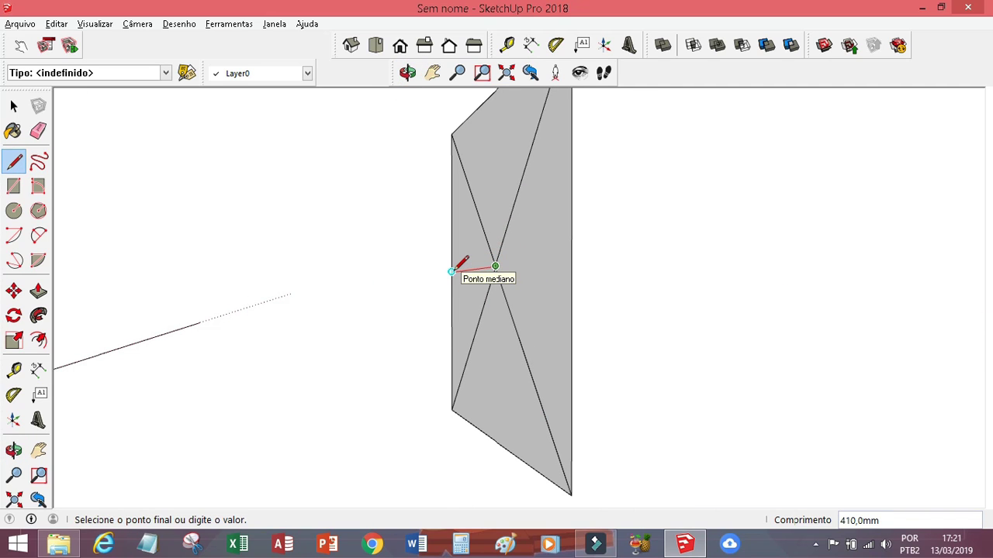
pyautogui.click(452, 409)
pyautogui.scroll(3, 470, 282)
pyautogui.scroll(-3, 395, 337)
pyautogui.click(396, 337)
pyautogui.click(455, 127)
pyautogui.scroll(3, 396, 260)
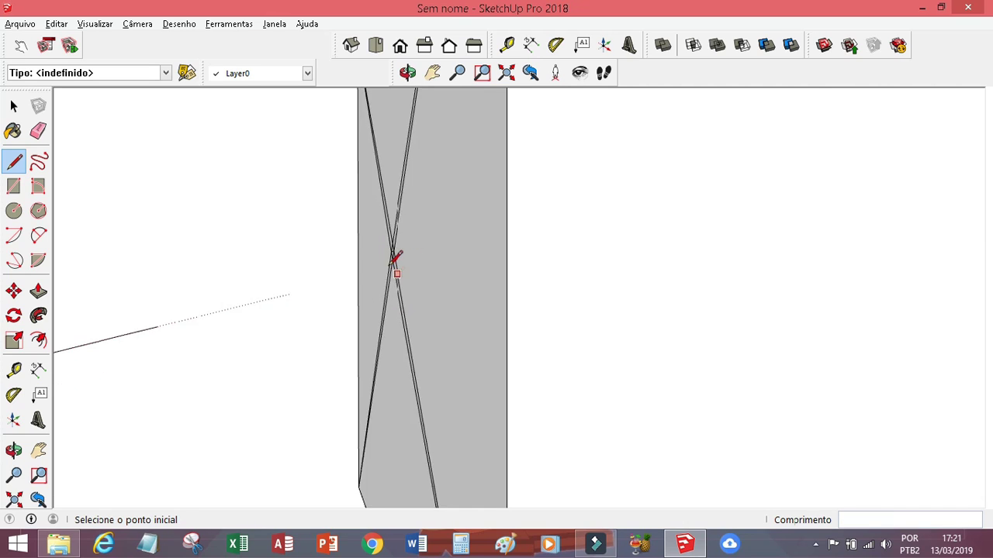
# Step: Draw edges from the diagonal crossing to the bottom corner and up to the top vertex
pyautogui.click(394, 259)
pyautogui.scroll(2, 395, 258)
pyautogui.scroll(-3, 399, 228)
pyautogui.click(465, 441)
pyautogui.click(466, 435)
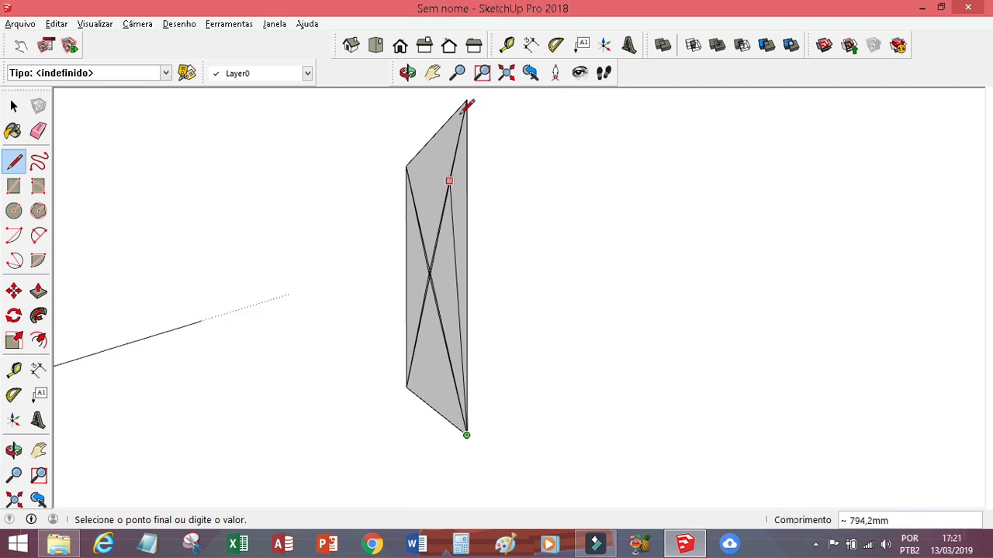
pyautogui.click(465, 106)
pyautogui.scroll(3, 435, 261)
pyautogui.scroll(2, 403, 248)
# Step: Erase the two stray diagonal edges across the grey face
pyautogui.moveTo(403, 249)
pyautogui.mouseDown(button='middle')
pyautogui.moveTo(605, 328)
pyautogui.moveTo(495, 138)
pyautogui.moveTo(602, 219)
pyautogui.moveTo(416, 356)
pyautogui.moveTo(451, 498)
pyautogui.mouseUp(button='middle')
pyautogui.moveTo(414, 357); pyautogui.dragTo(414, 357, button='middle')
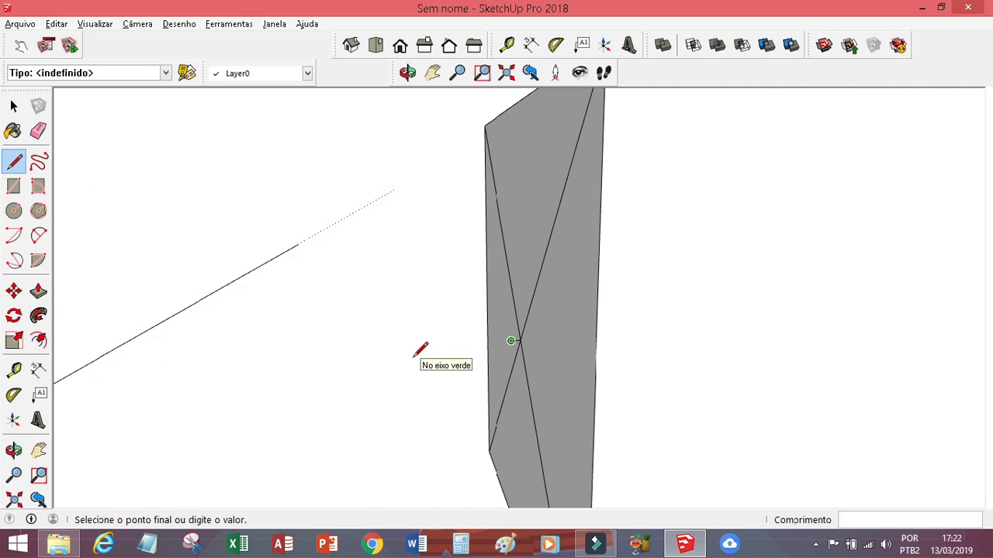
pyautogui.moveTo(490, 439)
pyautogui.mouseDown(button='middle')
pyautogui.moveTo(499, 222)
pyautogui.moveTo(532, 432)
pyautogui.moveTo(532, 166)
pyautogui.moveTo(466, 325)
pyautogui.mouseUp(button='middle')
pyautogui.moveTo(466, 326)
pyautogui.mouseDown()
pyautogui.moveTo(522, 228)
pyautogui.moveTo(525, 281)
pyautogui.mouseUp()
pyautogui.click(16, 161)
pyautogui.press('e')
pyautogui.moveTo(499, 256)
pyautogui.mouseDown(button='middle')
pyautogui.moveTo(523, 177)
pyautogui.moveTo(154, 211)
pyautogui.moveTo(412, 221)
pyautogui.moveTo(707, 295)
pyautogui.moveTo(439, 237)
pyautogui.moveTo(460, 343)
pyautogui.moveTo(21, 180)
pyautogui.mouseUp(button='middle')
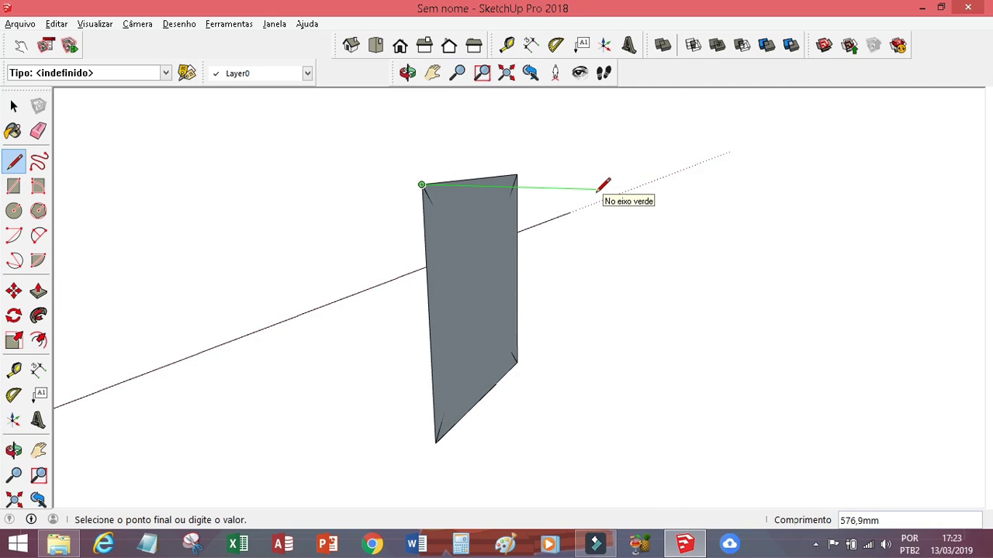
# Step: Finish the line along the green axis and pull the face out into a solid slab
pyautogui.click(440, 500)
pyautogui.moveTo(440, 501); pyautogui.dragTo(472, 277, button='middle')
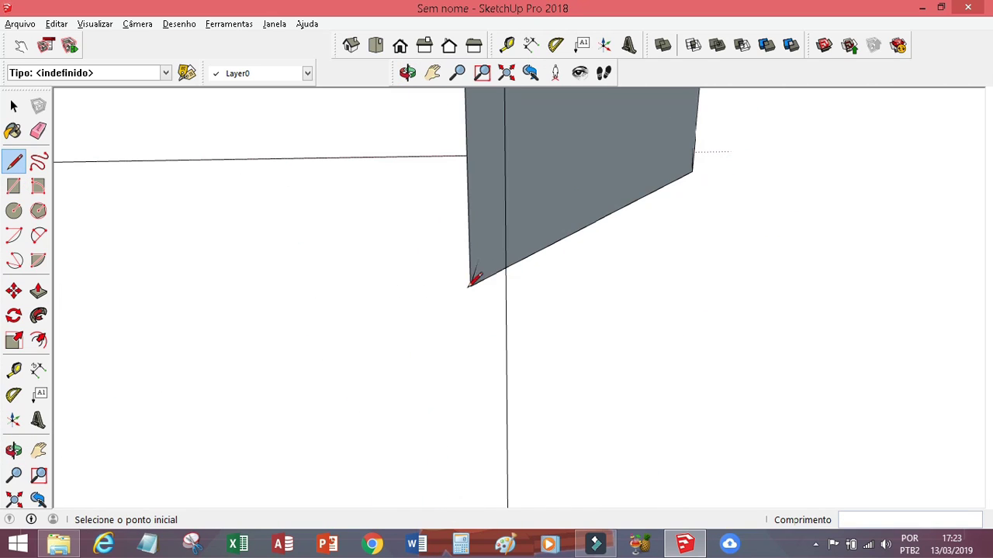
pyautogui.press('e')
pyautogui.click(38, 291)
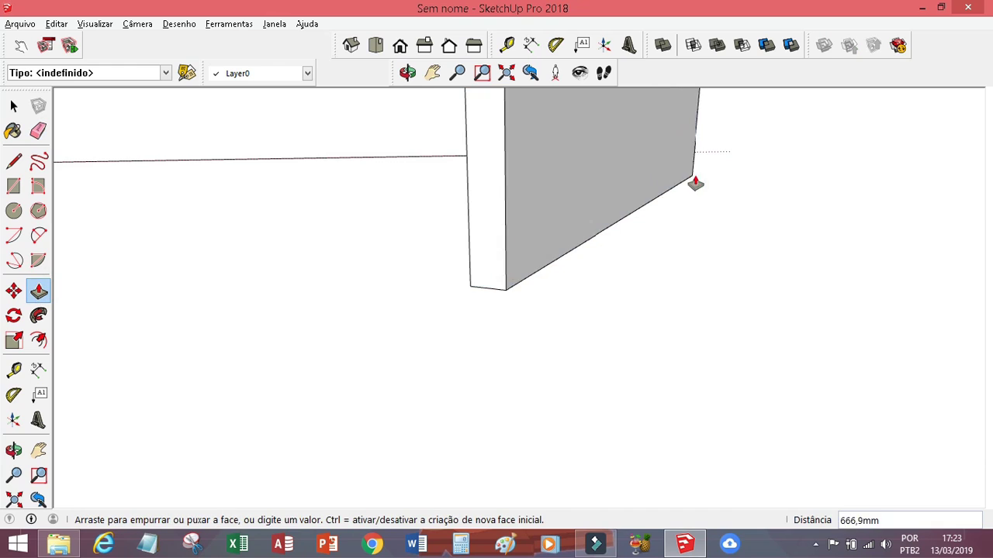
pyautogui.moveTo(698, 182); pyautogui.dragTo(393, 290, button='middle')
pyautogui.click(407, 73)
pyautogui.moveTo(465, 233)
pyautogui.mouseDown()
pyautogui.moveTo(516, 318)
pyautogui.moveTo(391, 364)
pyautogui.mouseUp()
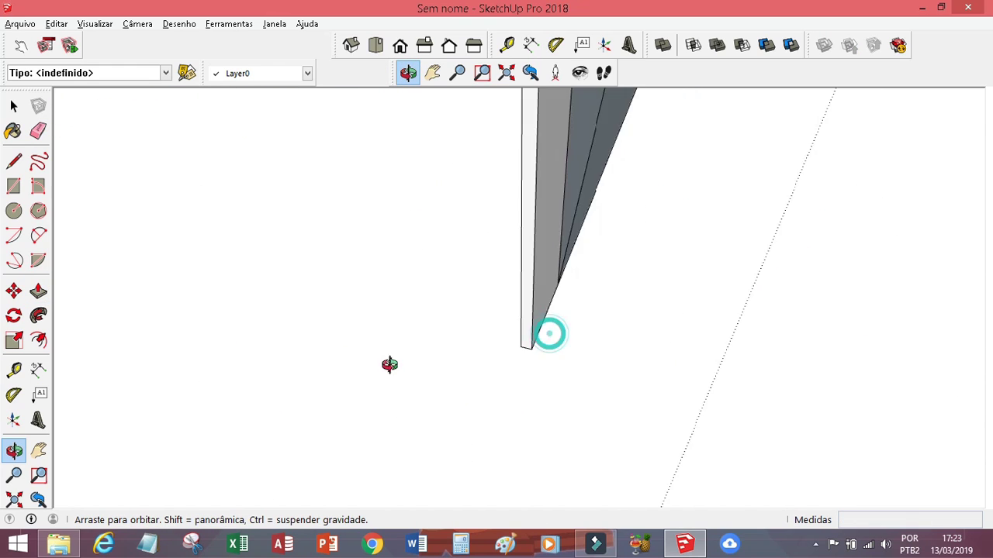
# Step: Push the slab's side face in to thin it, then view the panel front-on
pyautogui.click(39, 291)
pyautogui.moveTo(516, 302); pyautogui.dragTo(572, 297)
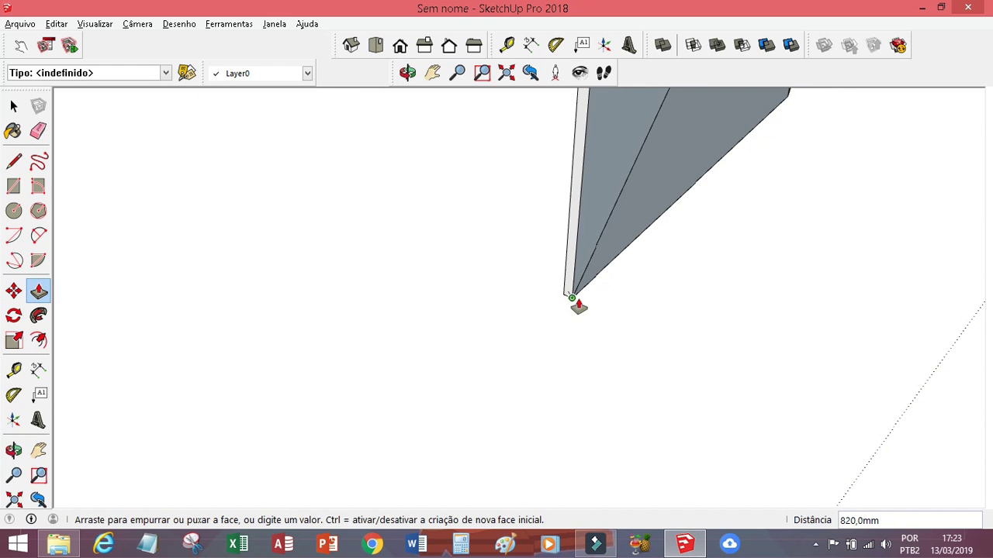
pyautogui.click(407, 72)
pyautogui.moveTo(499, 399); pyautogui.dragTo(616, 150)
pyautogui.click(432, 73)
pyautogui.scroll(3, 561, 377)
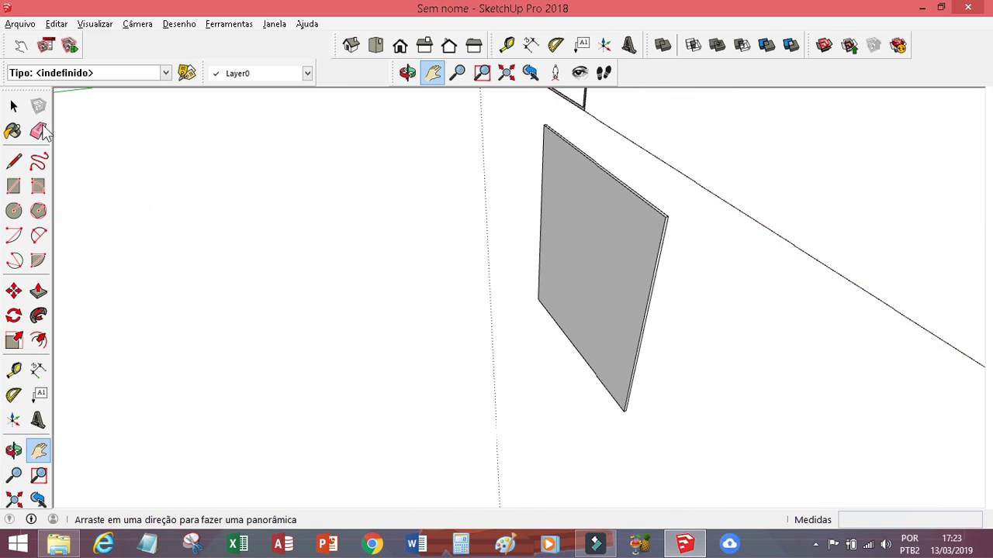
pyautogui.rightClick(594, 246)
pyautogui.moveTo(532, 206)
pyautogui.mouseDown(button='middle')
pyautogui.moveTo(368, 388)
pyautogui.moveTo(312, 310)
pyautogui.mouseUp(button='middle')
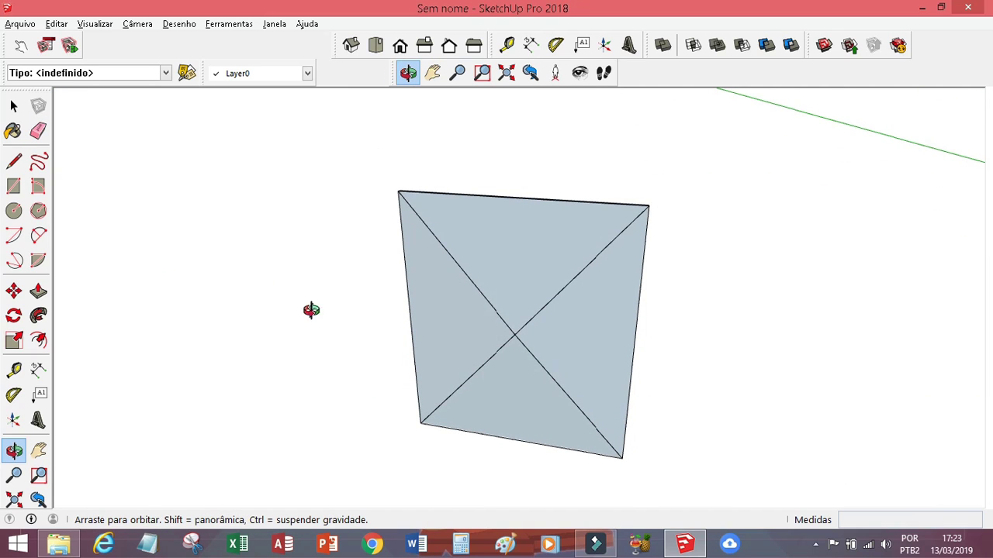
# Step: Paint the panel's front faces grey metal, replacing a briefly applied terracotta texture
pyautogui.click(13, 131)
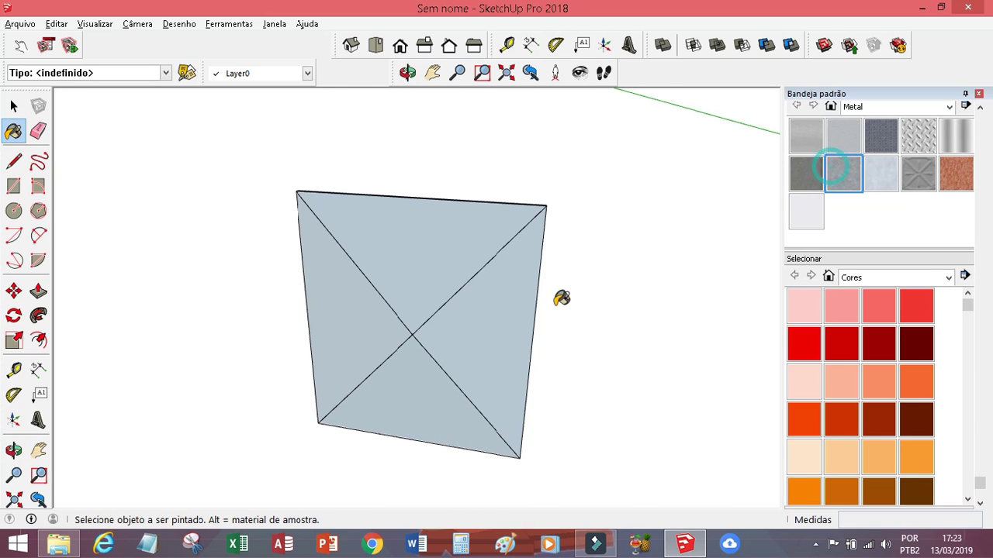
pyautogui.click(520, 311)
pyautogui.click(355, 317)
pyautogui.click(956, 173)
pyautogui.click(450, 261)
pyautogui.click(414, 365)
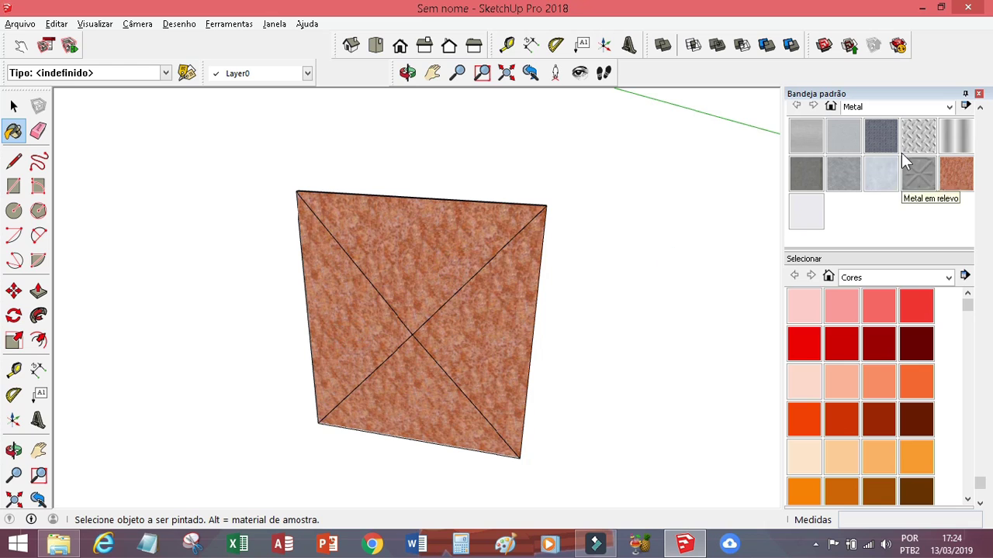
pyautogui.click(516, 248)
pyautogui.click(807, 211)
# Step: Paint the panel's back face with the same grey metal texture
pyautogui.click(422, 366)
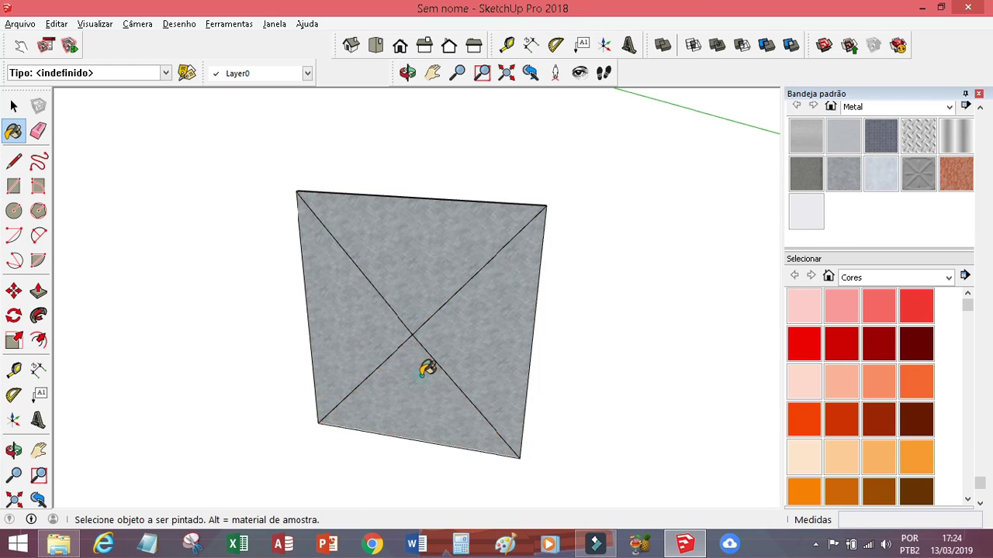
pyautogui.press('o')
pyautogui.moveTo(422, 365); pyautogui.dragTo(4, 60)
pyautogui.click(474, 299)
pyautogui.scroll(-2, 543, 295)
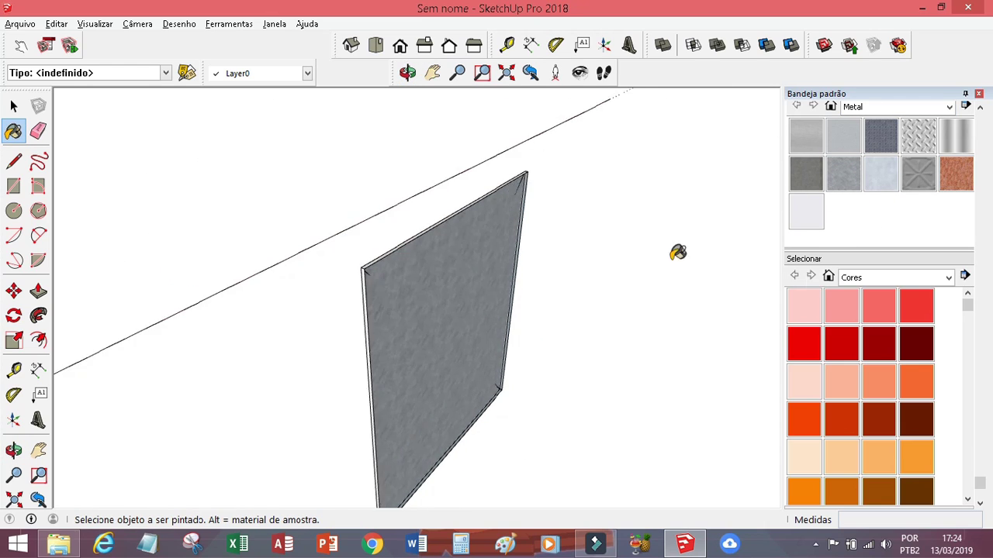
pyautogui.scroll(-3, 523, 290)
pyautogui.scroll(5, 523, 290)
pyautogui.scroll(-2, 487, 332)
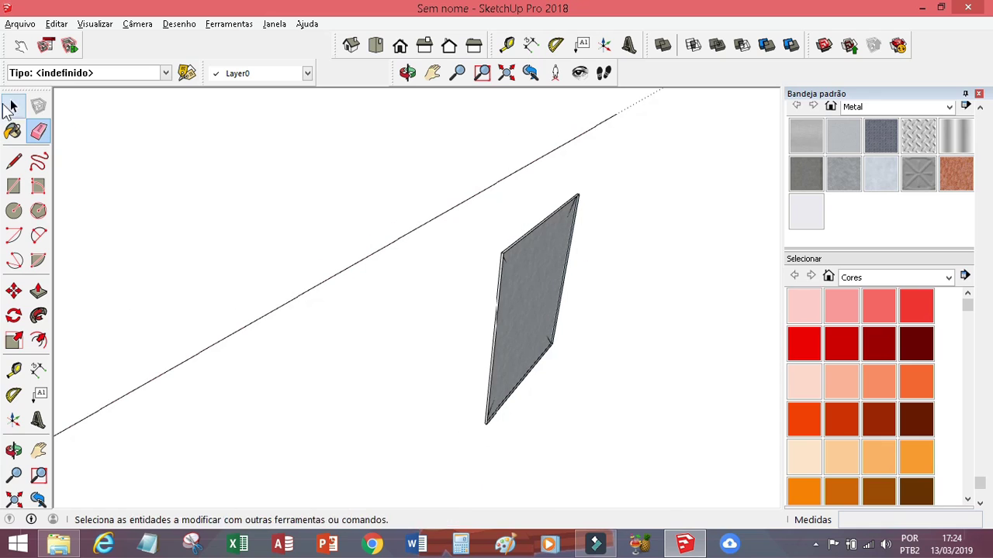
# Step: Reverse the panel's face orientation and close the Materials tray
pyautogui.rightClick(532, 250)
pyautogui.click(674, 368)
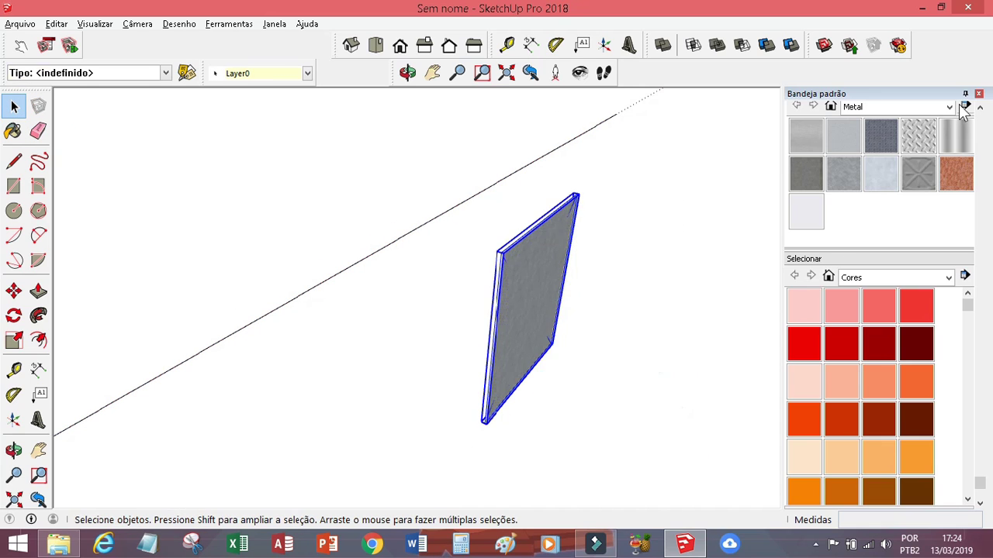
pyautogui.click(978, 93)
pyautogui.moveTo(875, 107)
pyautogui.mouseDown(button='middle')
pyautogui.moveTo(484, 282)
pyautogui.moveTo(613, 220)
pyautogui.mouseUp(button='middle')
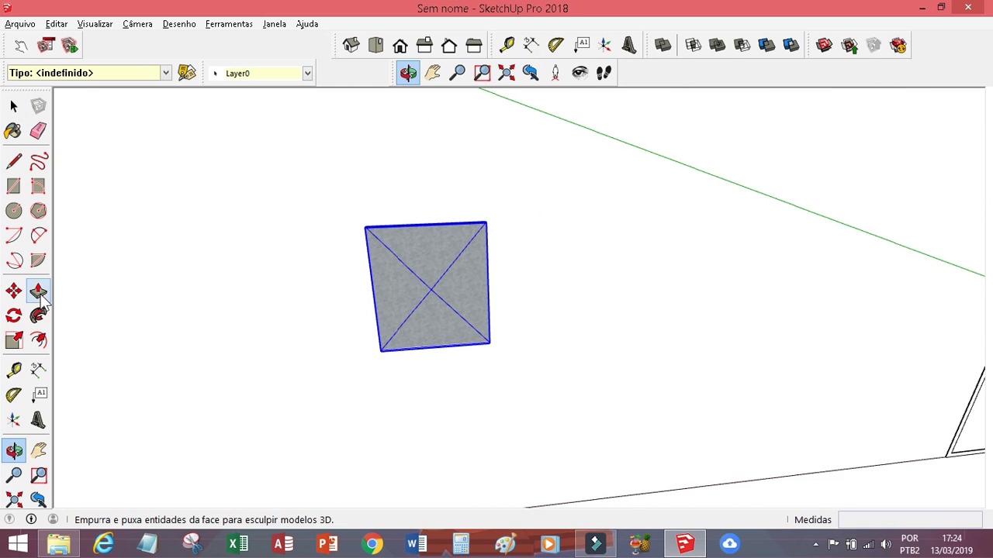
# Step: Switch to Front view and move the panel against the frame's bottom edge
pyautogui.click(13, 291)
pyautogui.scroll(3, 490, 350)
pyautogui.scroll(2, 490, 349)
pyautogui.moveTo(486, 334)
pyautogui.mouseDown(button='middle')
pyautogui.moveTo(170, 302)
pyautogui.moveTo(271, 295)
pyautogui.mouseUp(button='middle')
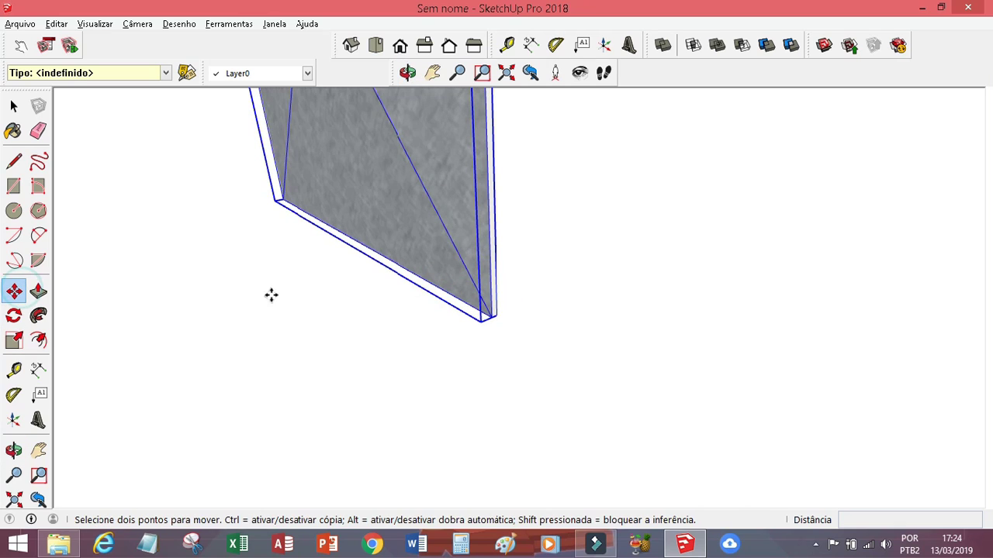
pyautogui.scroll(-5, 498, 312)
pyautogui.moveTo(249, 259); pyautogui.dragTo(565, 133, button='middle')
pyautogui.click(400, 45)
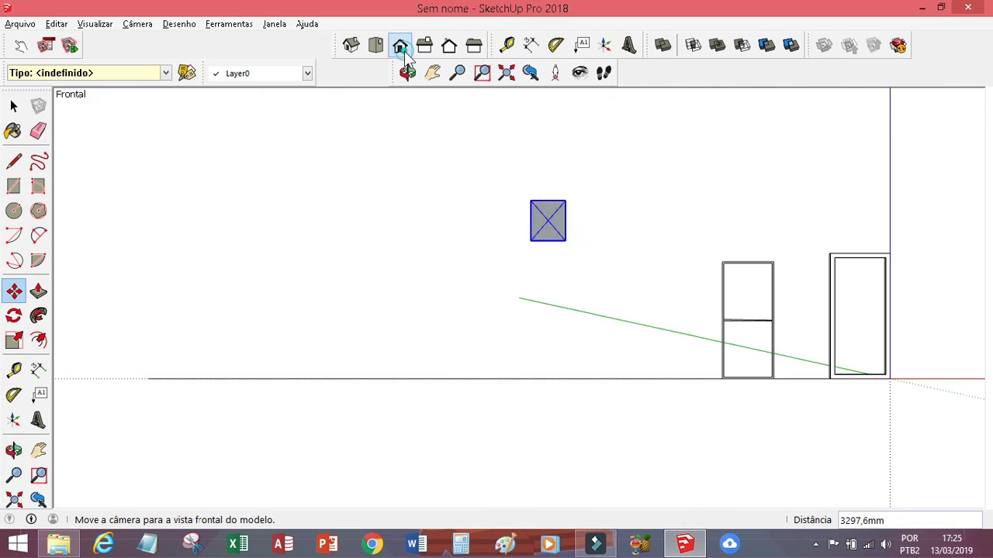
pyautogui.scroll(5, 543, 221)
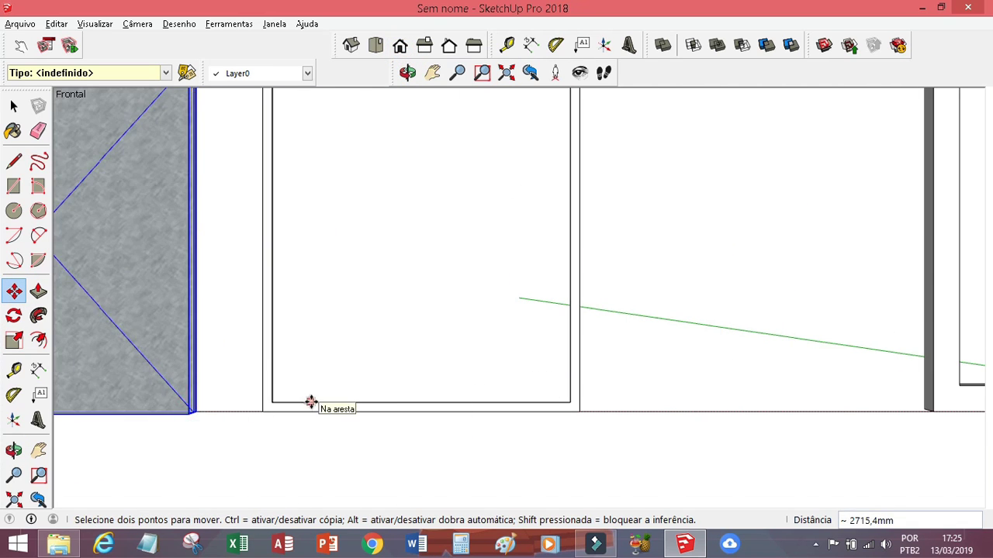
pyautogui.click(198, 411)
# Step: Place a Tape Measure guide 10 mm in from the frame edge
pyautogui.scroll(2, 198, 411)
pyautogui.click(13, 370)
pyautogui.scroll(3, 388, 333)
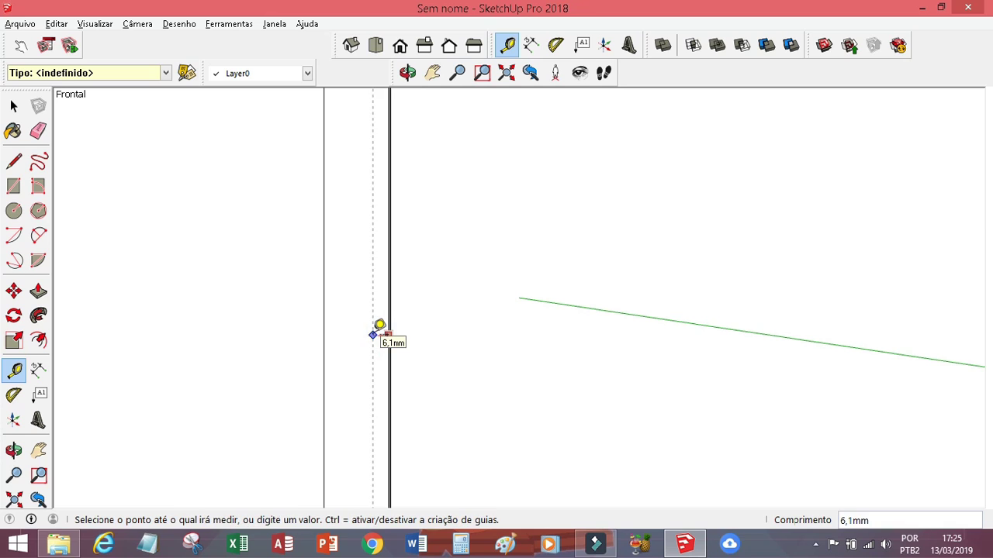
pyautogui.scroll(-3, 379, 326)
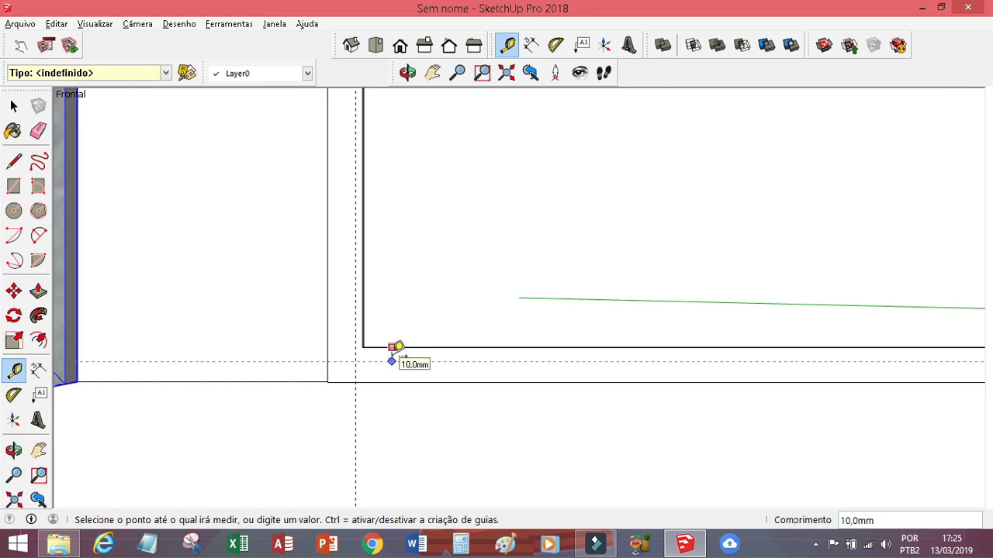
pyautogui.click(396, 346)
pyautogui.scroll(-3, 377, 434)
pyautogui.scroll(3, 321, 230)
pyautogui.scroll(2, 273, 226)
pyautogui.write('5')
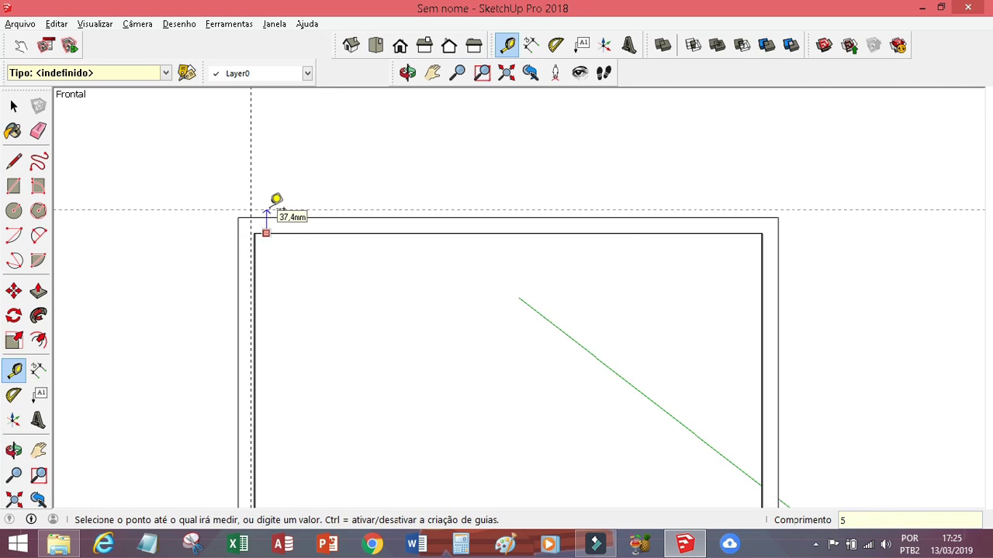
pyautogui.press('Return')
pyautogui.scroll(-3, 366, 151)
# Step: Move the panel by its corner so it sits against the grey frame
pyautogui.click(14, 291)
pyautogui.scroll(2, 277, 410)
pyautogui.scroll(-2, 406, 233)
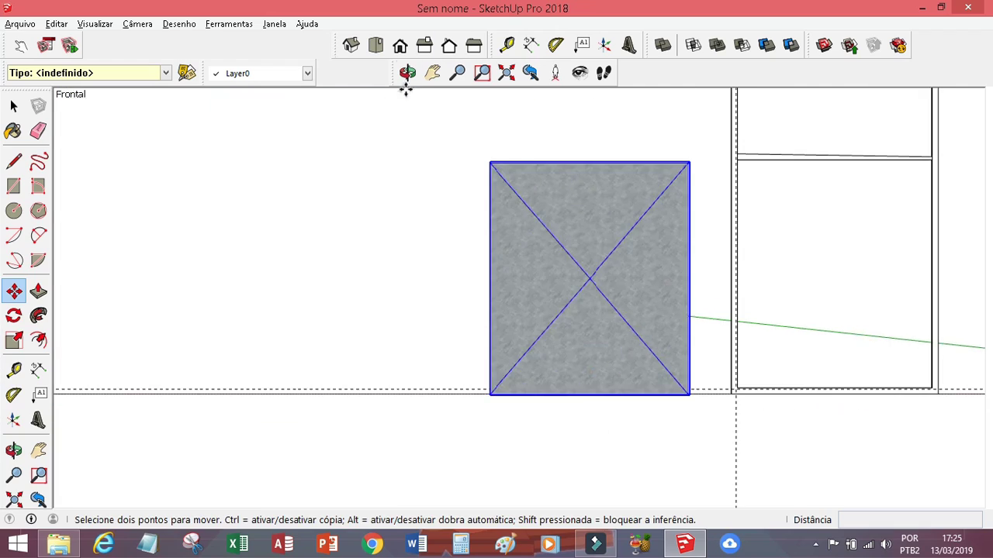
pyautogui.click(407, 73)
pyautogui.moveTo(496, 232); pyautogui.dragTo(62, 346)
pyautogui.click(14, 291)
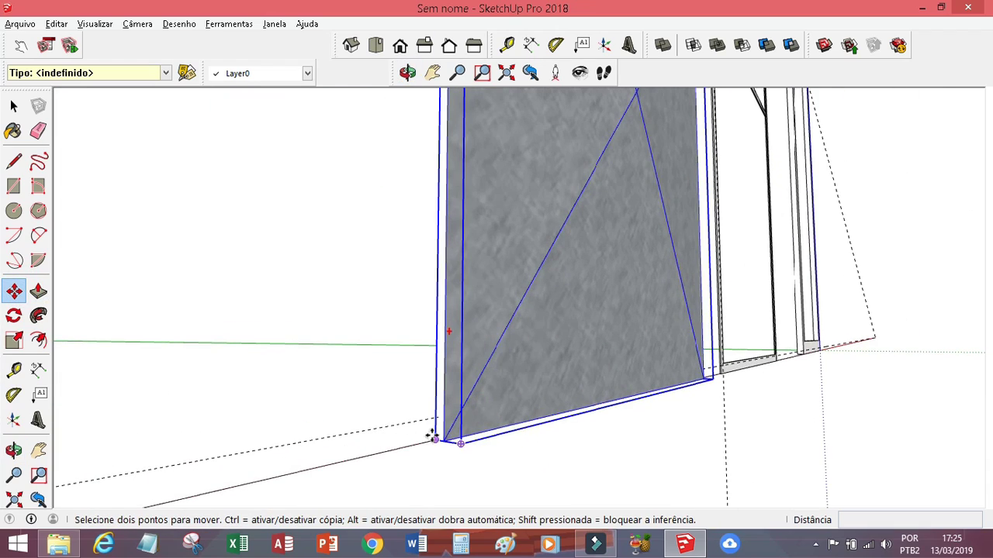
pyautogui.click(433, 438)
pyautogui.scroll(-3, 465, 434)
pyautogui.scroll(3, 533, 427)
pyautogui.click(500, 475)
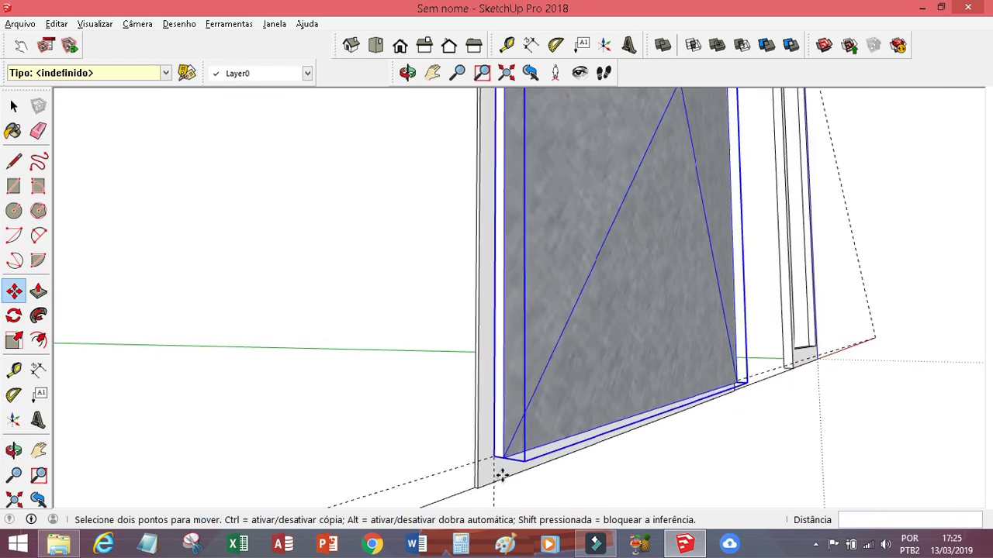
pyautogui.scroll(-2, 554, 394)
# Step: Copy and paste the panel, then move the copy against the frame's top
pyautogui.hotkey('ctrl', 'c')
pyautogui.hotkey('ctrl', 'v')
pyautogui.click(380, 194)
pyautogui.scroll(4, 396, 232)
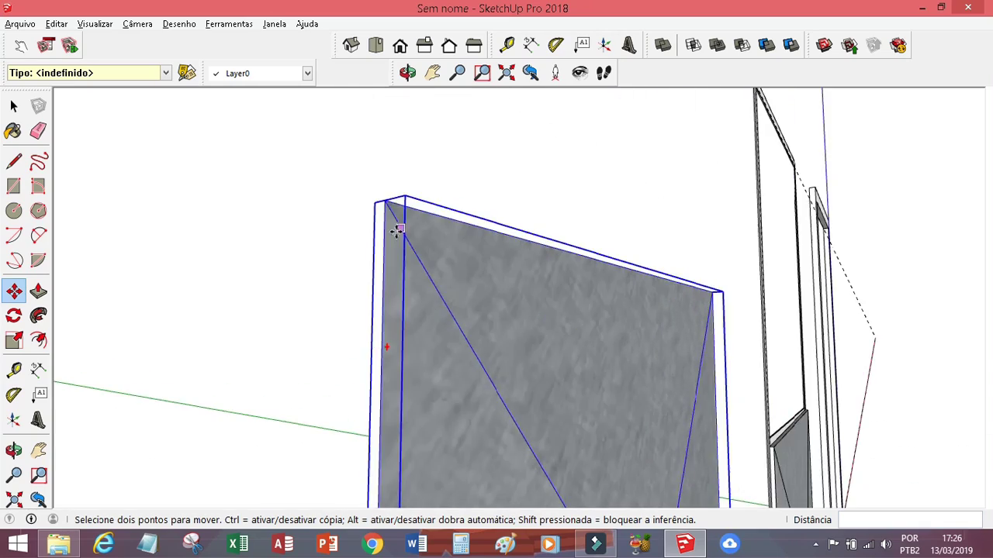
pyautogui.scroll(1, 397, 232)
pyautogui.click(377, 204)
pyautogui.scroll(-3, 395, 210)
pyautogui.scroll(5, 437, 183)
pyautogui.scroll(-1, 437, 185)
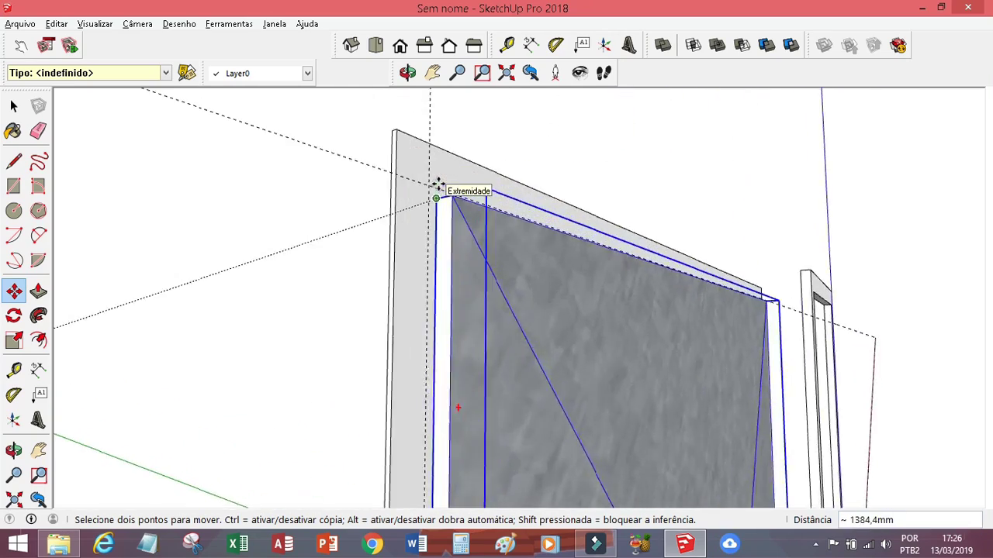
pyautogui.scroll(2, 437, 185)
pyautogui.click(412, 189)
pyautogui.scroll(-3, 434, 171)
pyautogui.scroll(-1, 466, 186)
pyautogui.scroll(-1, 488, 195)
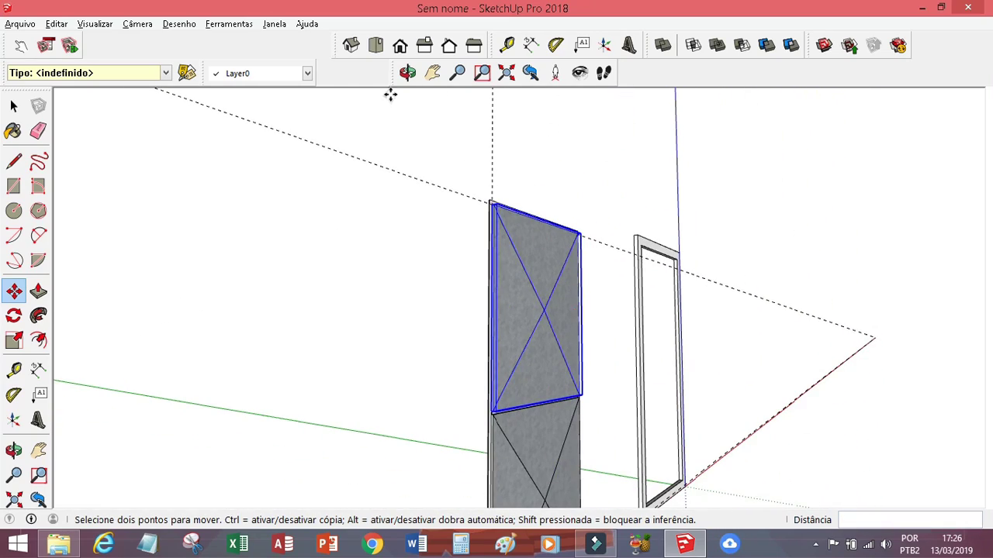
# Step: Activate the Eraser and orbit so the door panel fills the view
pyautogui.click(38, 130)
pyautogui.scroll(-2, 543, 248)
pyautogui.scroll(4, 516, 402)
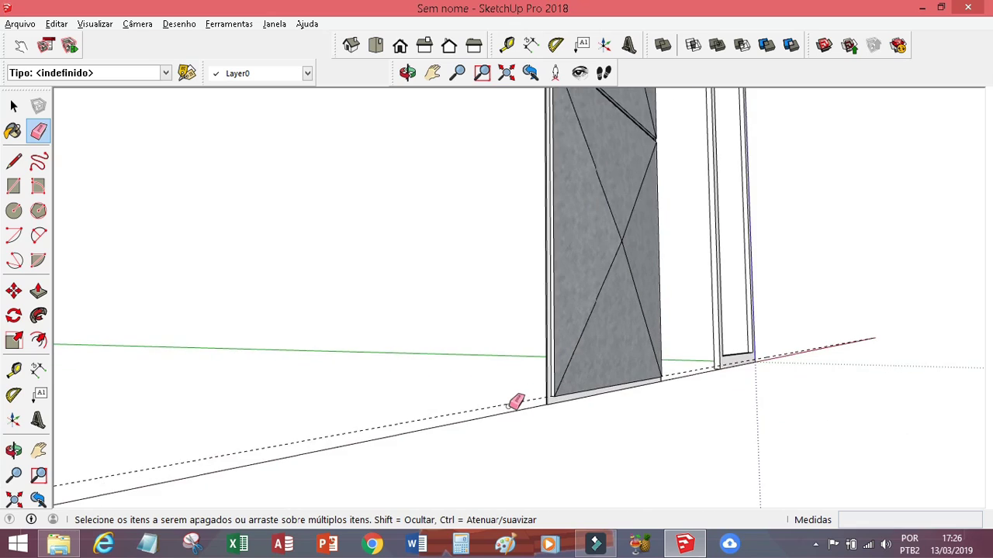
pyautogui.click(408, 72)
pyautogui.moveTo(496, 311)
pyautogui.mouseDown()
pyautogui.moveTo(532, 348)
pyautogui.moveTo(558, 155)
pyautogui.moveTo(523, 320)
pyautogui.moveTo(373, 159)
pyautogui.mouseUp()
# Step: Place a guide line offset 5 from the door panel edge
pyautogui.click(14, 370)
pyautogui.click(342, 218)
pyautogui.write('5')
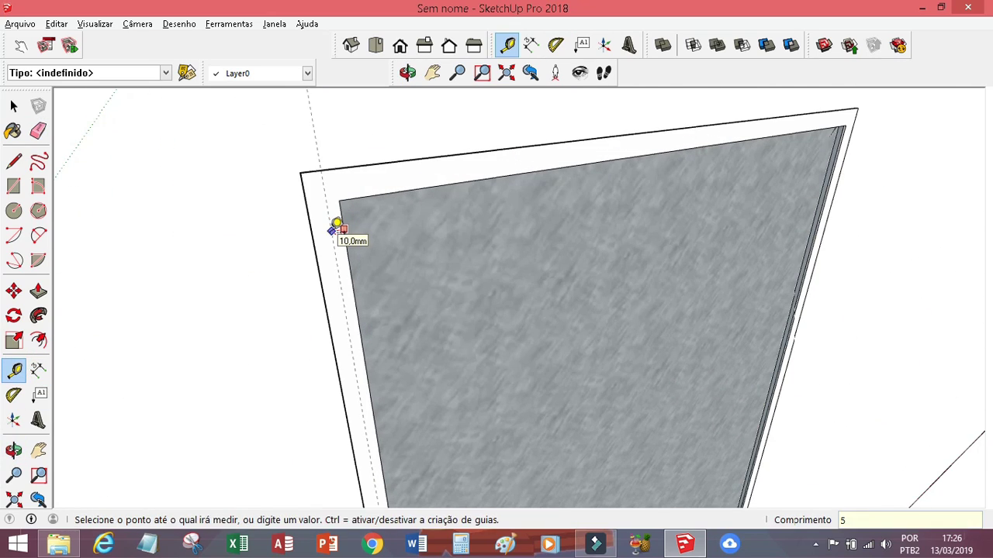
pyautogui.scroll(-5, 372, 168)
pyautogui.scroll(4, 410, 395)
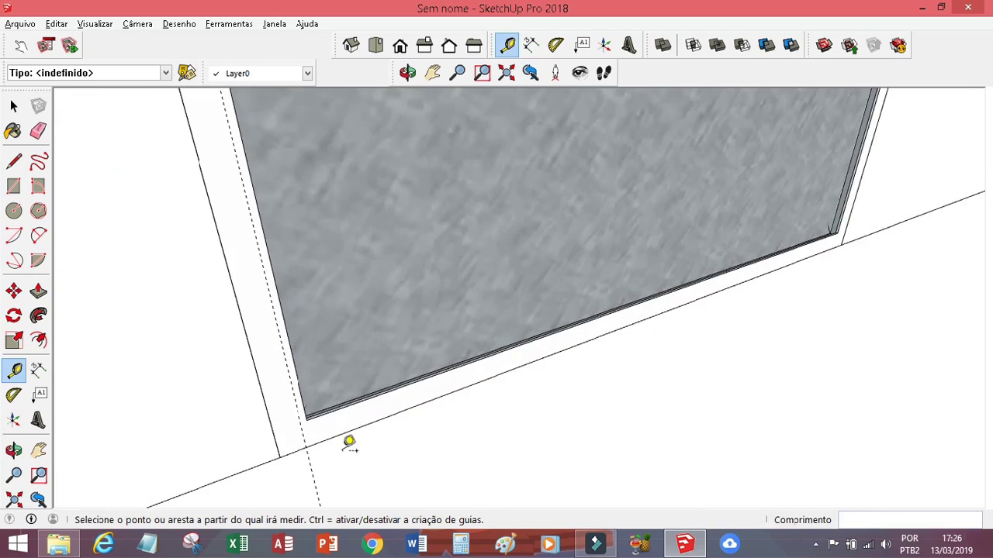
pyautogui.scroll(3, 349, 443)
pyautogui.scroll(-2, 301, 426)
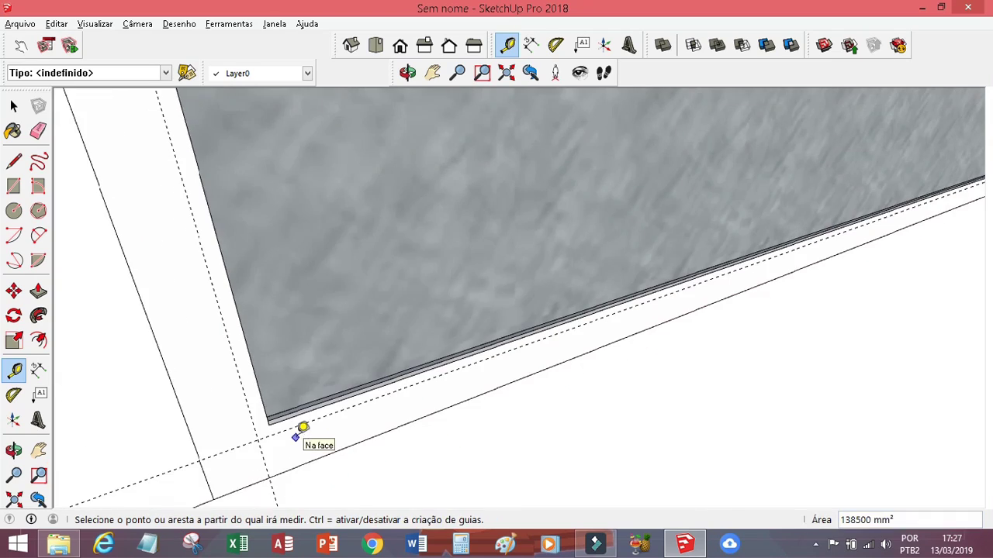
pyautogui.scroll(-5, 626, 394)
pyautogui.scroll(-2, 355, 111)
pyautogui.moveTo(355, 111); pyautogui.dragTo(937, 341, button='middle')
pyautogui.scroll(5, 546, 302)
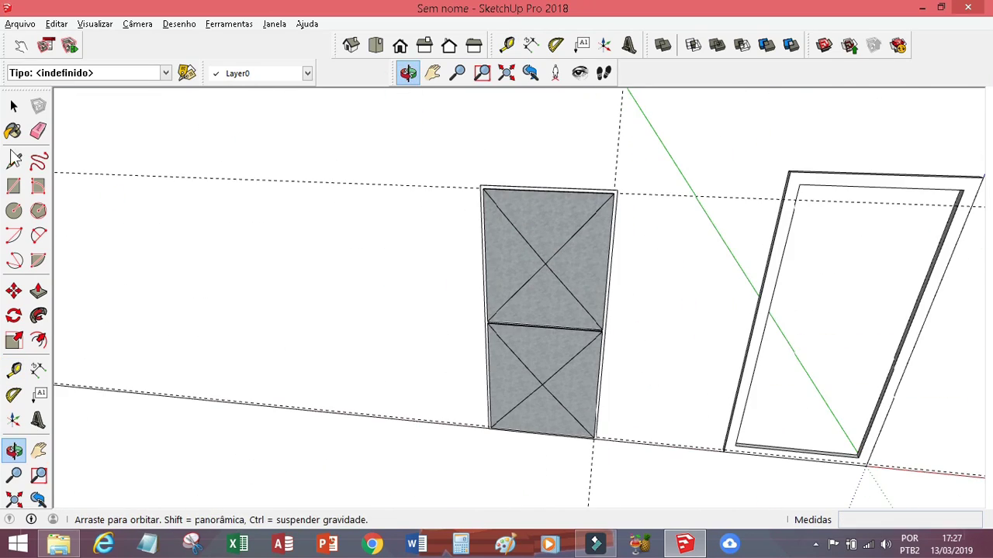
# Step: Select both X-braced panel halves, copy and paste them, and place the copy
pyautogui.press('space')
pyautogui.click(553, 328)
pyautogui.keyDown('shift'); pyautogui.click(554, 380); pyautogui.keyUp('shift')
pyautogui.scroll(-3, 554, 349)
pyautogui.hotkey('ctrl', 'c')
pyautogui.hotkey('ctrl', 'v')
pyautogui.click(401, 225)
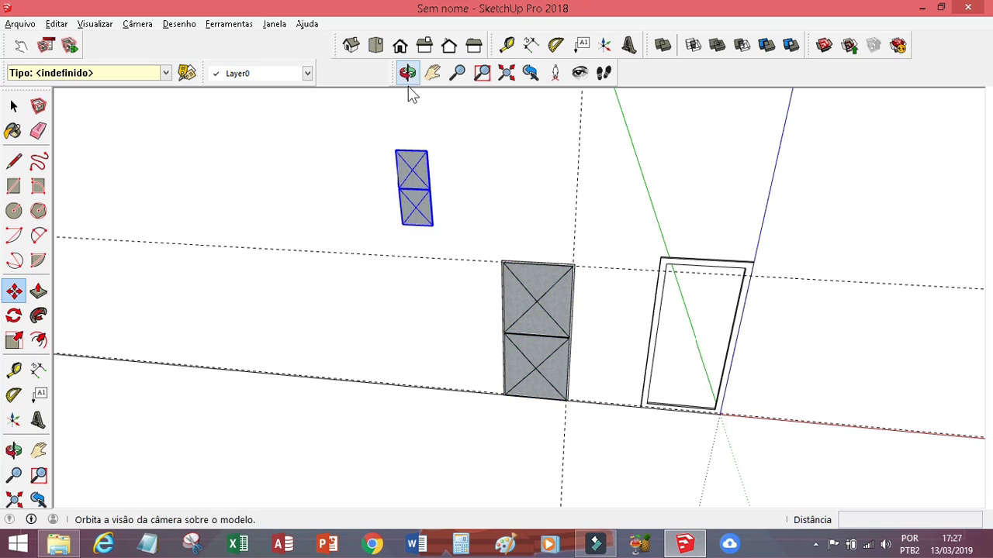
pyautogui.rightClick(411, 190)
pyautogui.press('Escape')
pyautogui.press('m')
# Step: Orbit in close to the panel with the Move tool ready
pyautogui.moveTo(637, 402); pyautogui.dragTo(466, 155, button='middle')
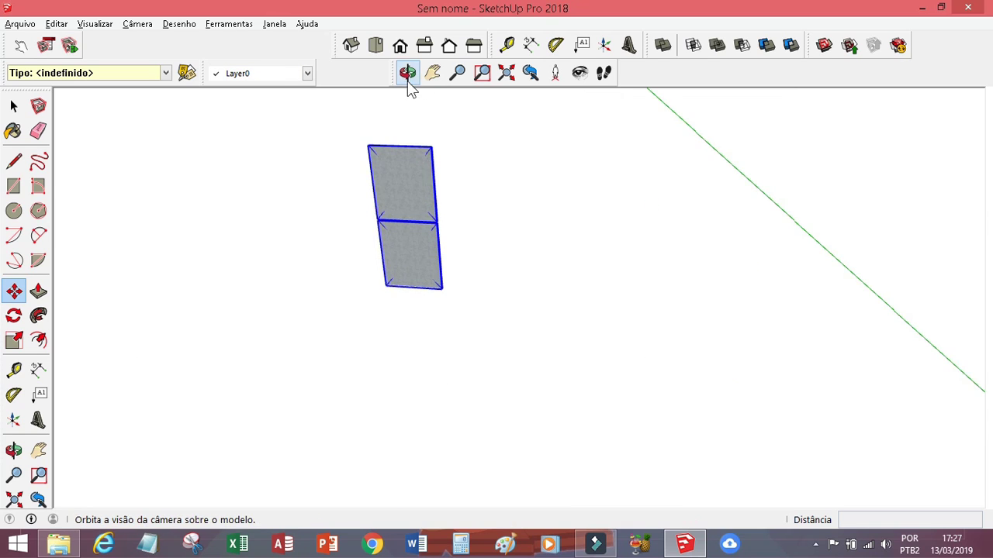
pyautogui.click(408, 72)
pyautogui.moveTo(354, 230)
pyautogui.mouseDown()
pyautogui.moveTo(366, 271)
pyautogui.moveTo(438, 148)
pyautogui.mouseUp()
pyautogui.press('m')
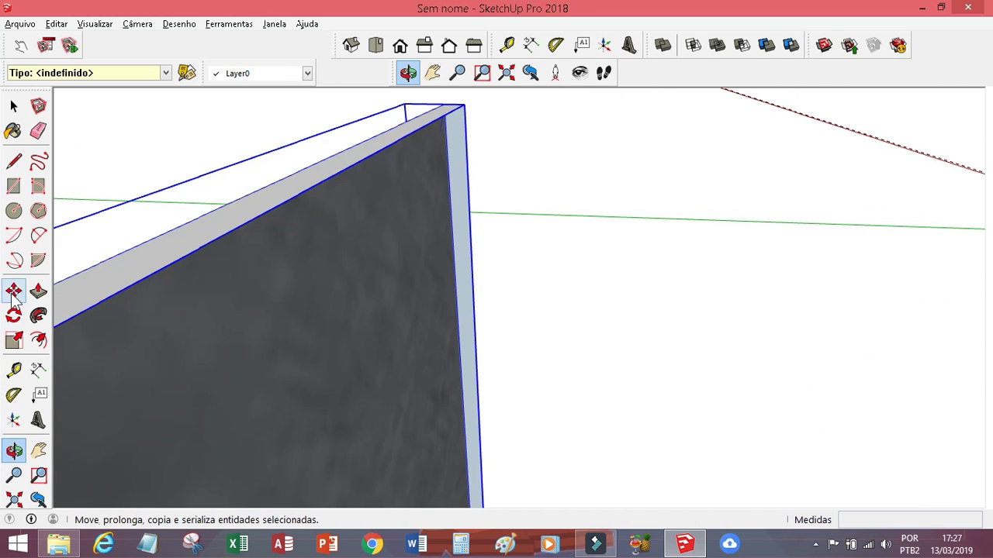
pyautogui.moveTo(438, 148)
pyautogui.mouseDown(button='middle')
pyautogui.moveTo(470, 221)
pyautogui.moveTo(744, 338)
pyautogui.moveTo(587, 295)
pyautogui.mouseUp(button='middle')
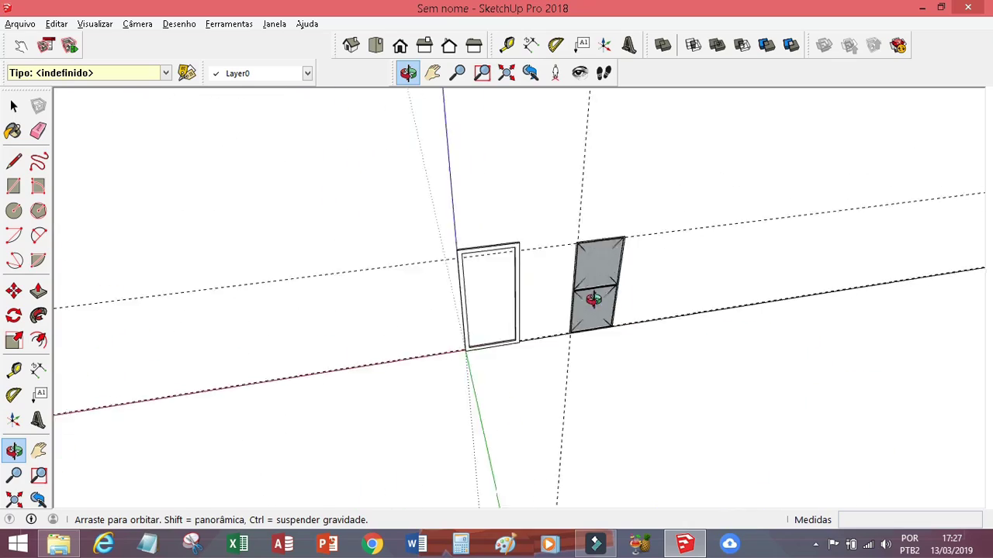
pyautogui.scroll(5, 517, 228)
pyautogui.press('m')
pyautogui.scroll(3, 473, 153)
# Step: Open File > Save, then cancel the save window without saving
pyautogui.scroll(-3, 473, 153)
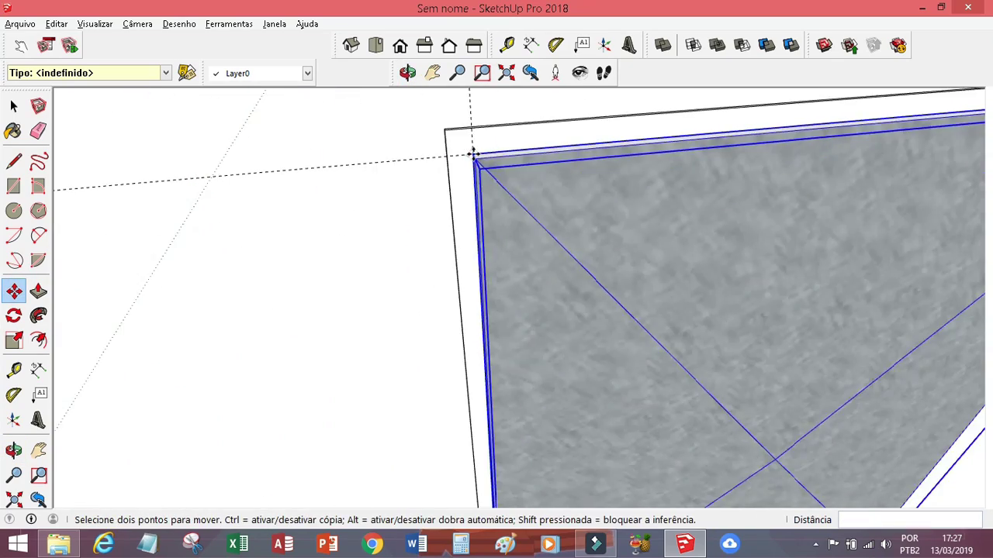
pyautogui.scroll(-2, 471, 151)
pyautogui.scroll(-3, 302, 181)
pyautogui.click(39, 130)
pyautogui.moveTo(411, 225); pyautogui.dragTo(522, 414, button='middle')
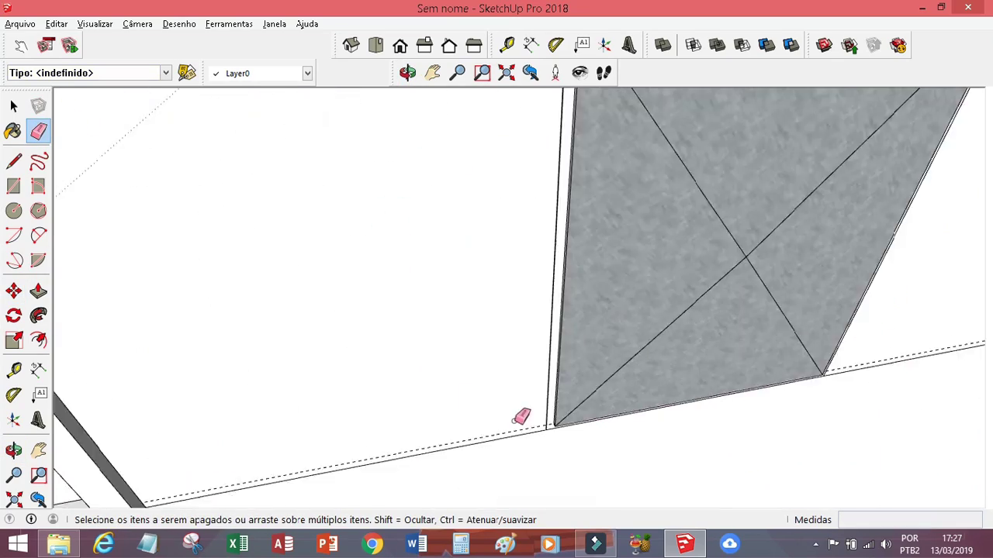
pyautogui.click(19, 24)
pyautogui.click(15, 76)
pyautogui.click(638, 379)
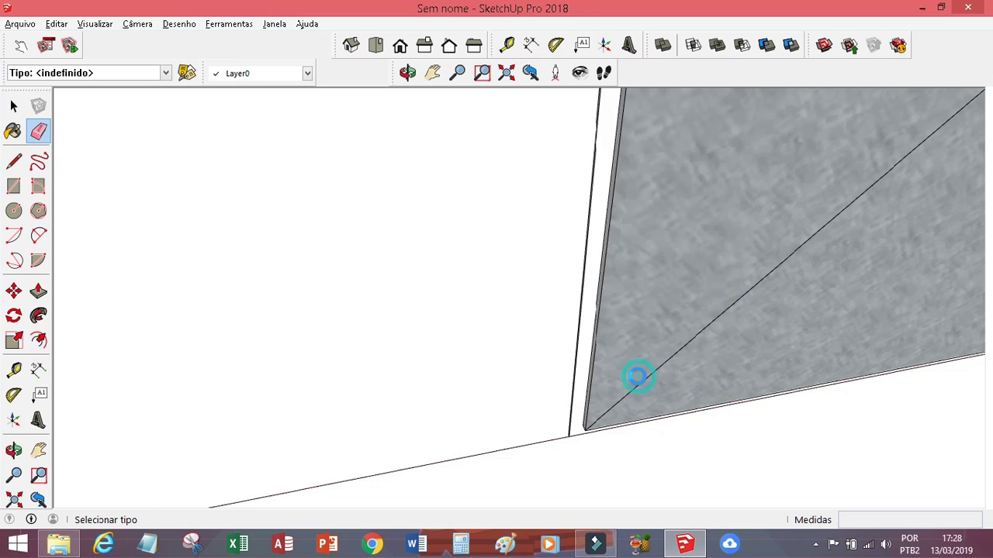
# Step: Orbit to the door frame corner and select the X-braced panel
pyautogui.scroll(-3, 508, 432)
pyautogui.scroll(3, 350, 472)
pyautogui.scroll(2, 508, 431)
pyautogui.scroll(2, 509, 430)
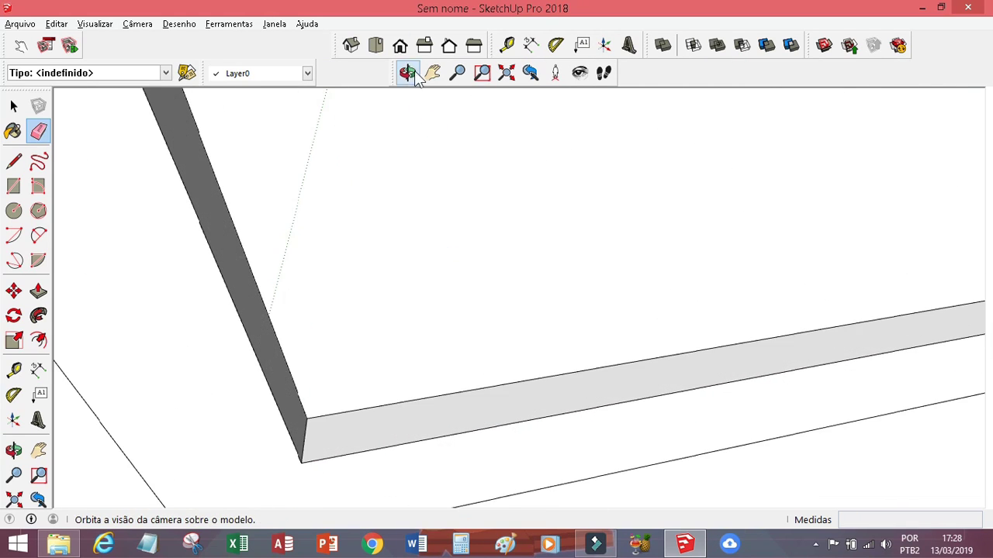
pyautogui.click(408, 72)
pyautogui.moveTo(731, 266)
pyautogui.mouseDown()
pyautogui.moveTo(532, 350)
pyautogui.moveTo(73, 318)
pyautogui.mouseUp()
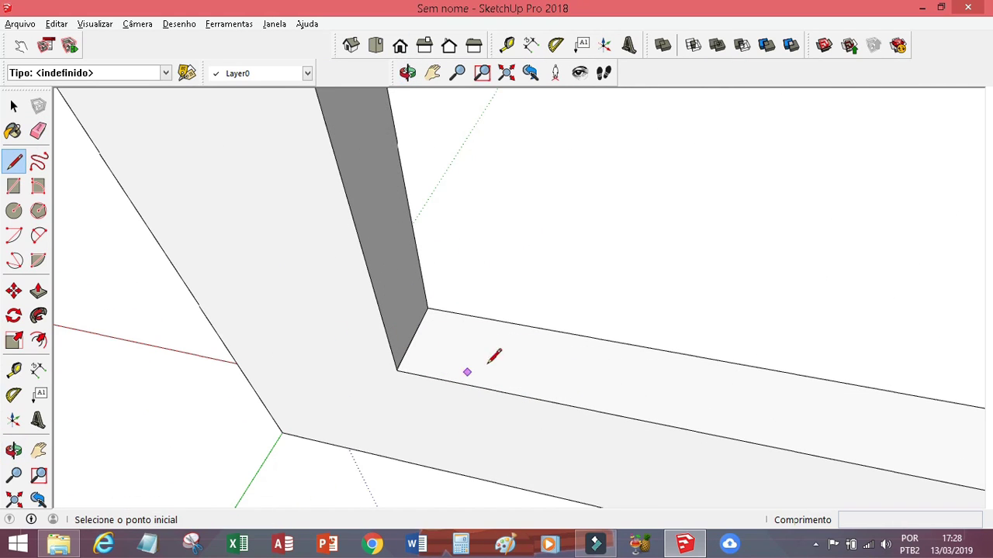
pyautogui.scroll(-1, 362, 350)
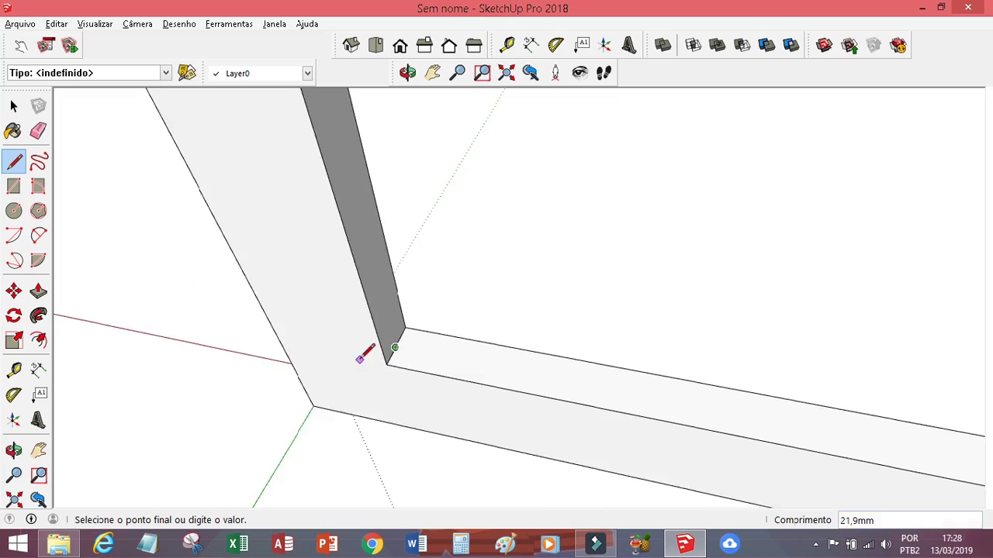
pyautogui.scroll(-3, 353, 333)
pyautogui.scroll(-2, 348, 318)
pyautogui.press('space')
pyautogui.click(545, 309)
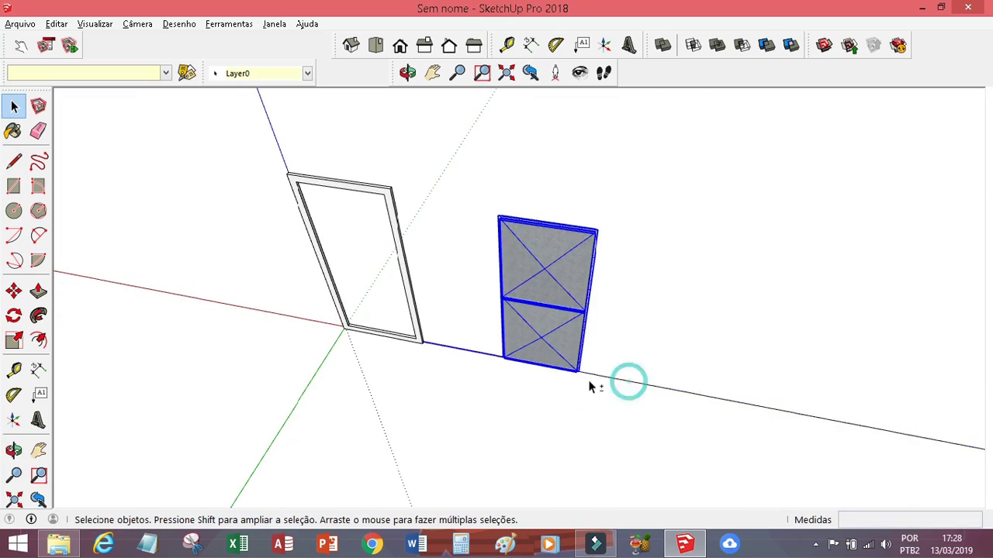
pyautogui.scroll(3, 590, 386)
pyautogui.scroll(3, 466, 345)
pyautogui.scroll(1, 460, 347)
# Step: Move the panel from its lower-left corner onto the frame's corner
pyautogui.press('m')
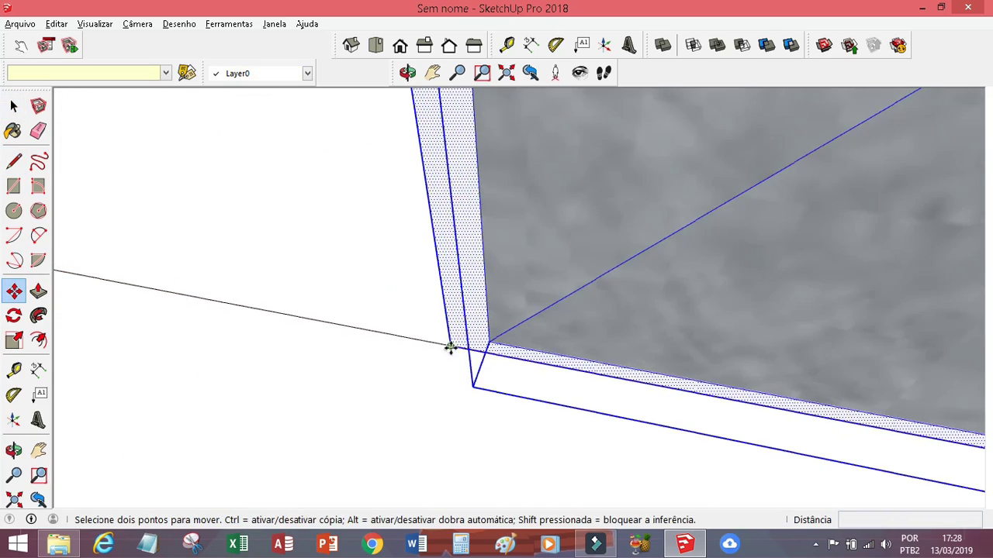
pyautogui.click(449, 347)
pyautogui.scroll(-3, 450, 348)
pyautogui.scroll(3, 419, 289)
pyautogui.scroll(2, 405, 293)
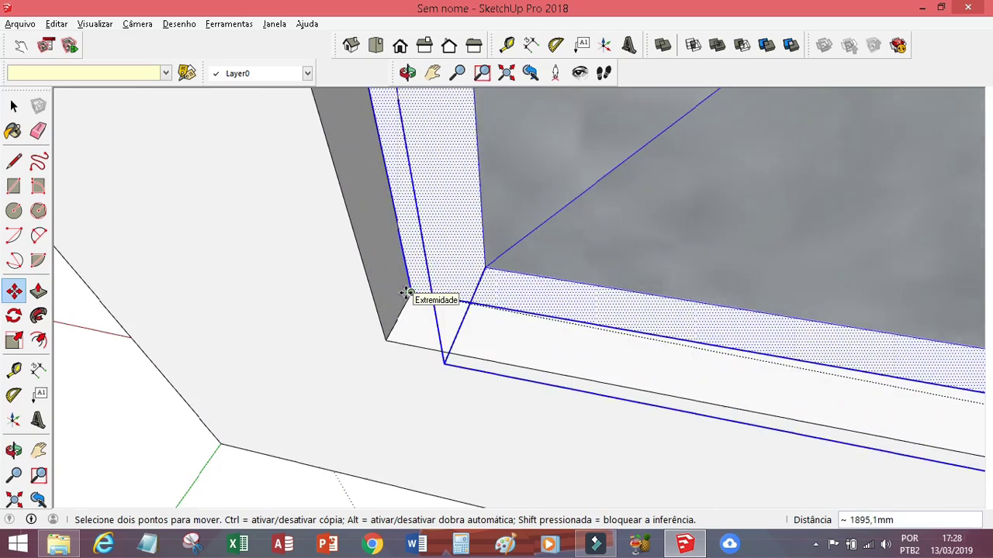
pyautogui.click(405, 292)
# Step: Start a line at the frame corner, then orbit out to view the whole door
pyautogui.press('t')
pyautogui.press('l')
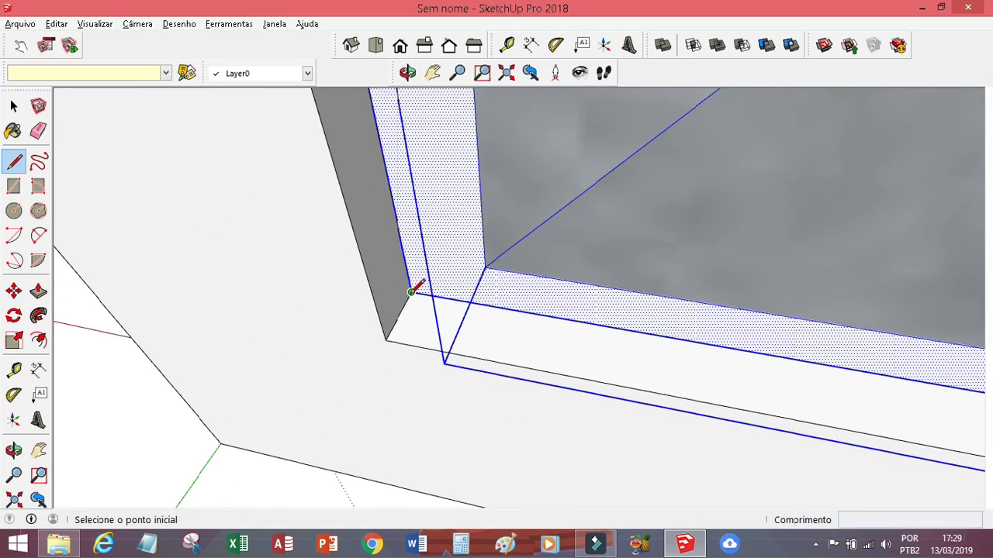
pyautogui.click(385, 339)
pyautogui.moveTo(385, 339)
pyautogui.mouseDown(button='middle')
pyautogui.moveTo(592, 283)
pyautogui.moveTo(632, 284)
pyautogui.mouseUp(button='middle')
pyautogui.click(592, 284)
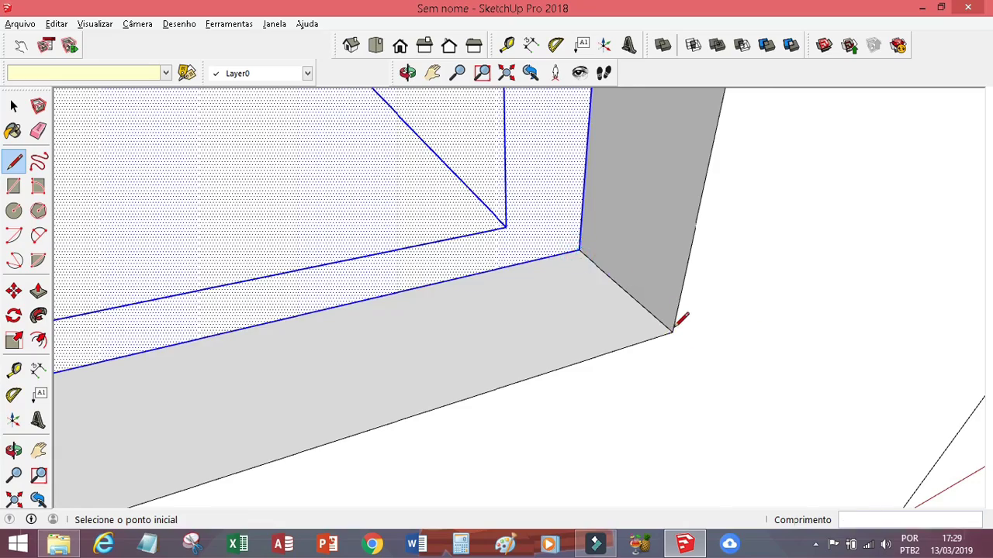
pyautogui.moveTo(674, 329); pyautogui.dragTo(647, 271, button='middle')
pyautogui.scroll(-5, 177, 318)
pyautogui.press('space')
pyautogui.moveTo(282, 481)
pyautogui.mouseDown(button='middle')
pyautogui.moveTo(286, 142)
pyautogui.moveTo(339, 122)
pyautogui.moveTo(337, 222)
pyautogui.mouseUp(button='middle')
# Step: Paint the outer door frame with the 'Metal com textura' material
pyautogui.scroll(3, 334, 131)
pyautogui.press('b')
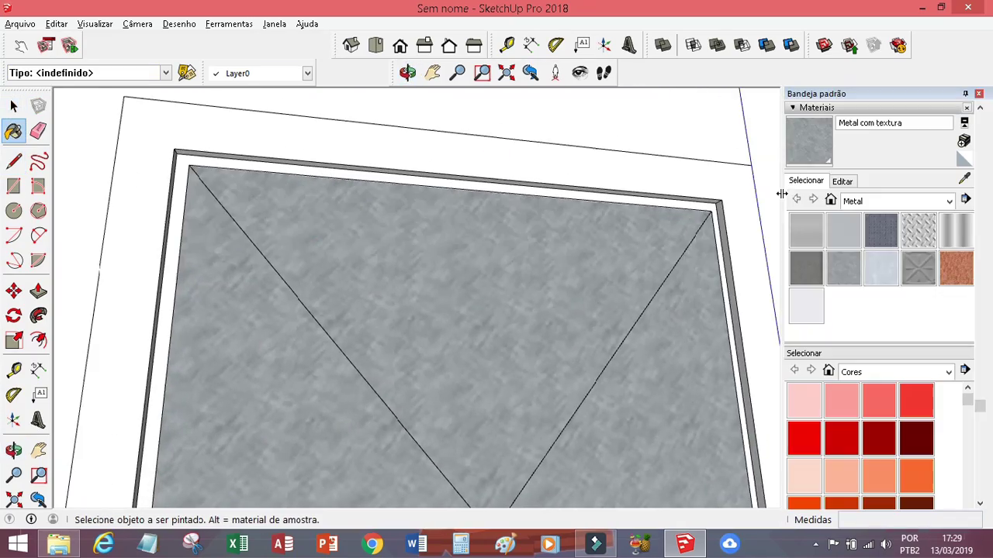
pyautogui.click(752, 216)
pyautogui.scroll(3, 266, 173)
pyautogui.scroll(2, 277, 122)
pyautogui.moveTo(277, 121)
pyautogui.mouseDown(button='middle')
pyautogui.moveTo(380, 148)
pyautogui.moveTo(247, 226)
pyautogui.moveTo(569, 304)
pyautogui.moveTo(503, 162)
pyautogui.mouseUp(button='middle')
pyautogui.scroll(-3, 249, 237)
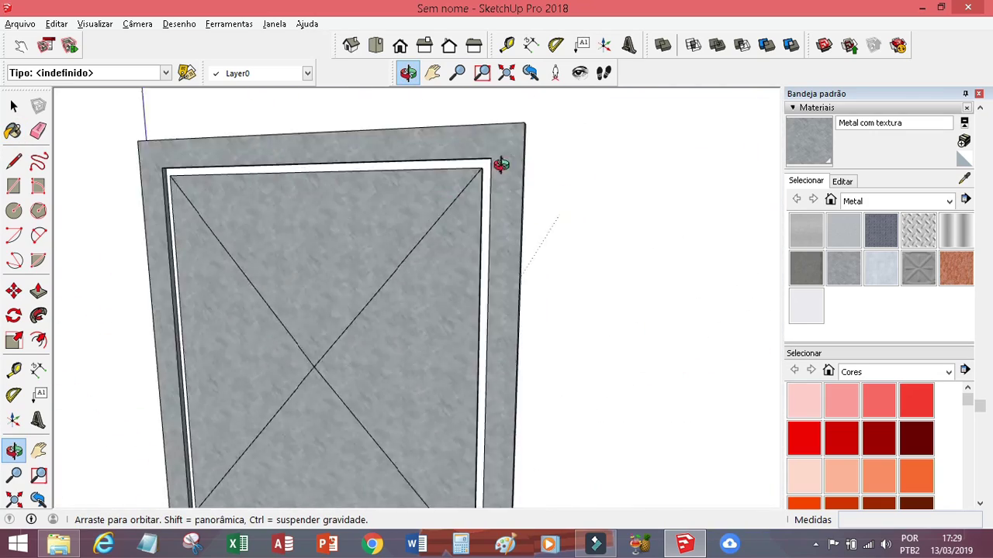
pyautogui.scroll(3, 466, 232)
pyautogui.scroll(-3, 449, 288)
# Step: Switch to Front view and hide the drawing axes
pyautogui.click(400, 45)
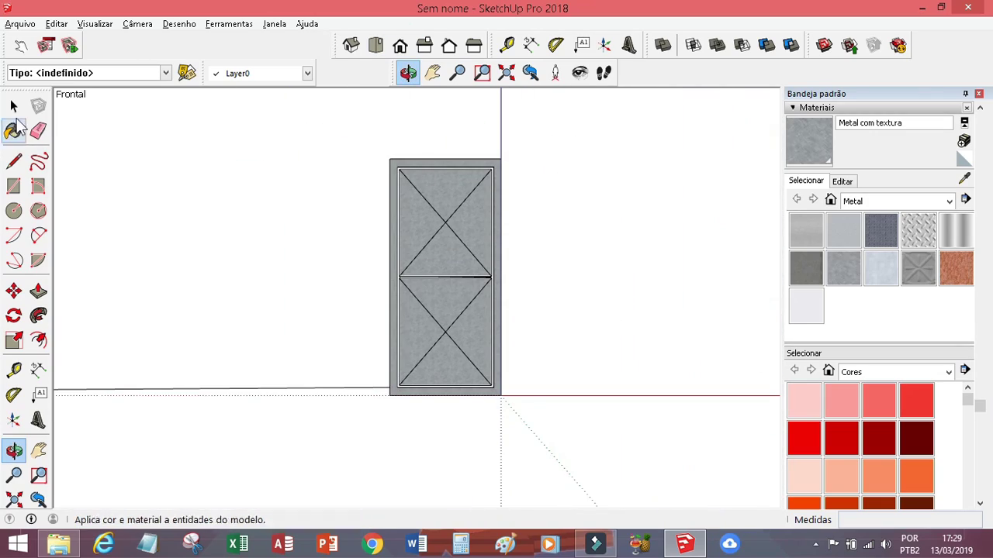
pyautogui.click(13, 106)
pyautogui.moveTo(341, 404); pyautogui.dragTo(289, 376)
pyautogui.rightClick(545, 402)
pyautogui.click(588, 467)
pyautogui.moveTo(359, 423); pyautogui.dragTo(303, 368)
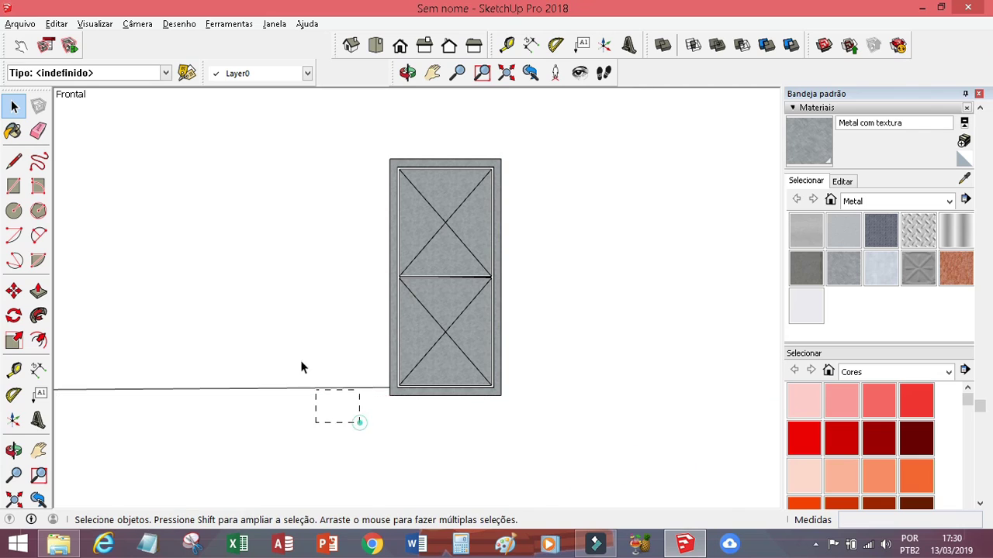
# Step: Close the Materials tray and dismiss the File menu
pyautogui.click(979, 94)
pyautogui.click(19, 24)
pyautogui.press('Escape')
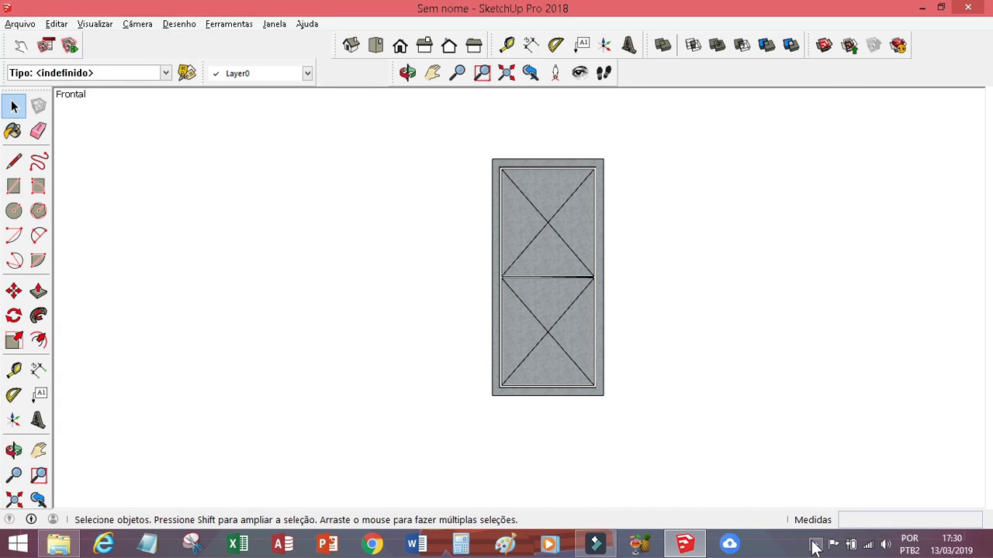
pyautogui.click(815, 545)
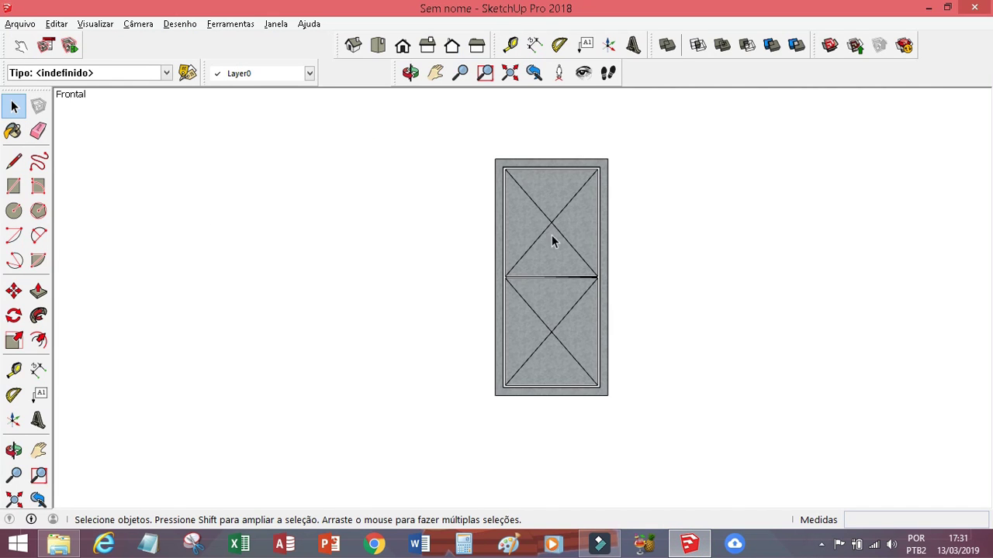
pyautogui.scroll(3, 512, 286)
pyautogui.press('t')
pyautogui.scroll(5, 501, 276)
# Step: Draw a vertical line up the door's left side from its bottom corner
pyautogui.press('l')
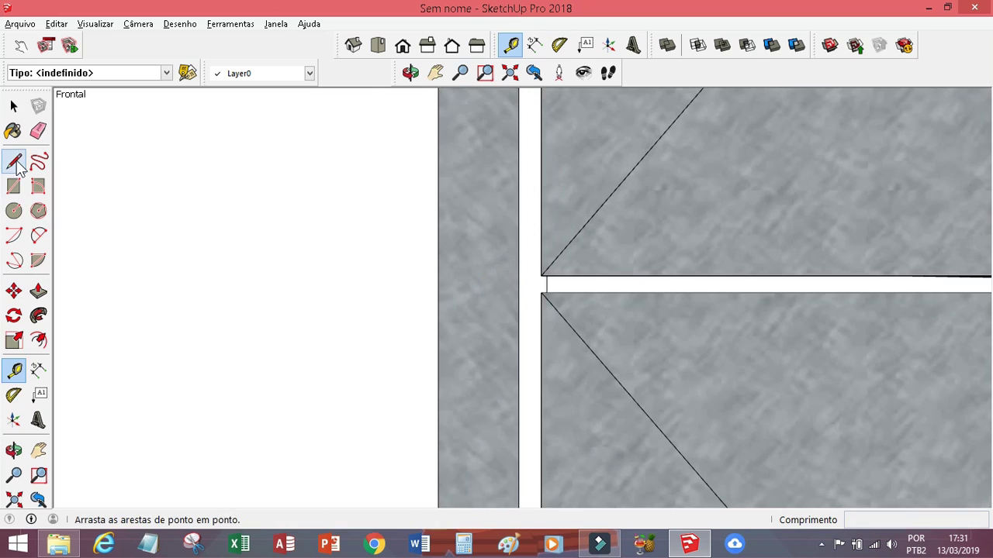
pyautogui.scroll(-5, 338, 279)
pyautogui.click(332, 463)
pyautogui.click(332, 216)
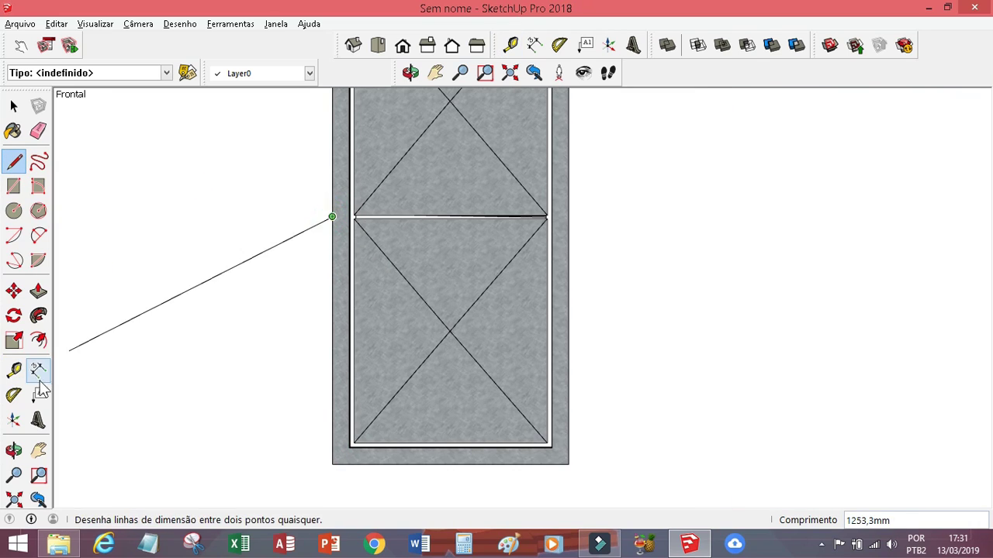
# Step: Place a tape-measure guide on the door stile, parallel to the middle seam
pyautogui.click(13, 370)
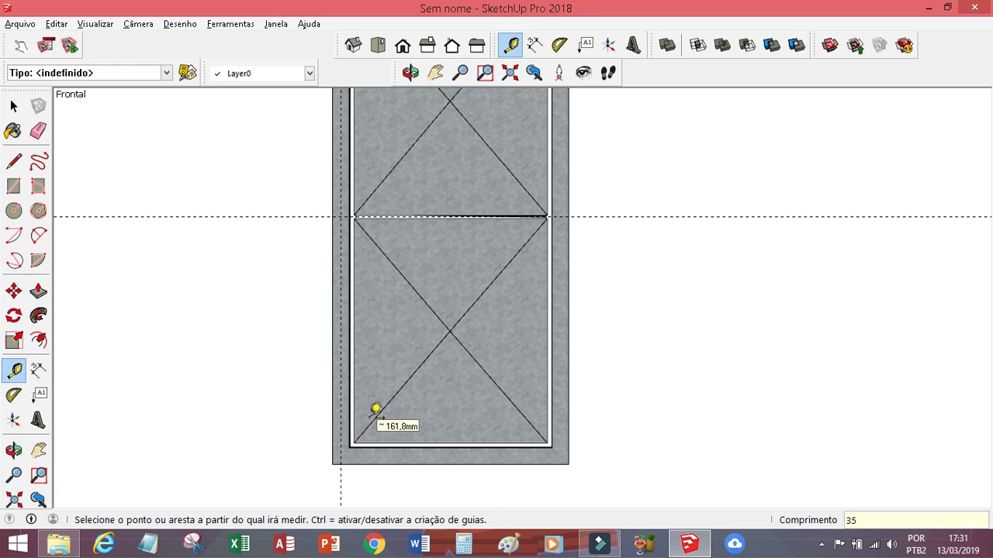
pyautogui.scroll(2, 331, 182)
pyautogui.scroll(3, 349, 305)
pyautogui.press('l')
pyautogui.scroll(-1, 247, 165)
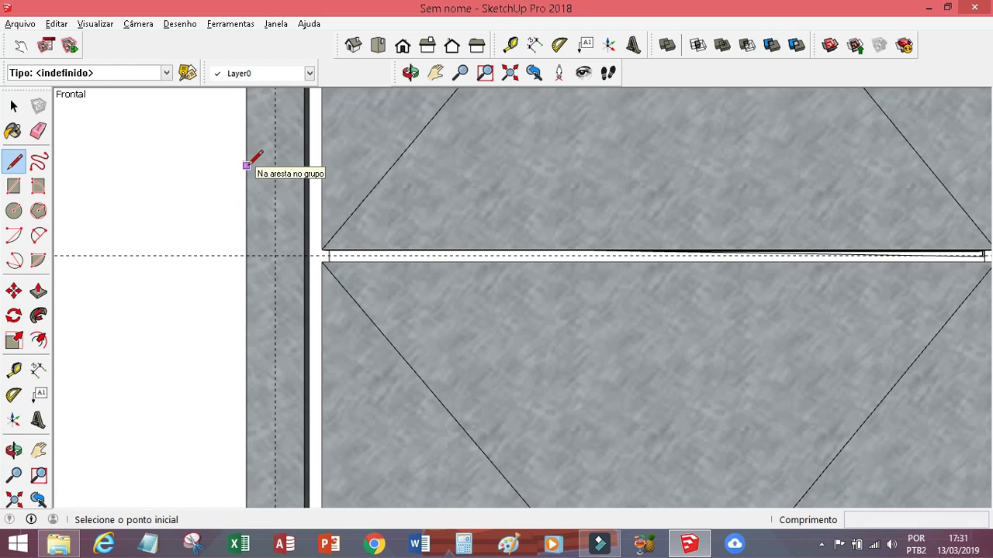
pyautogui.scroll(-2, 360, 196)
pyautogui.scroll(-2, 360, 196)
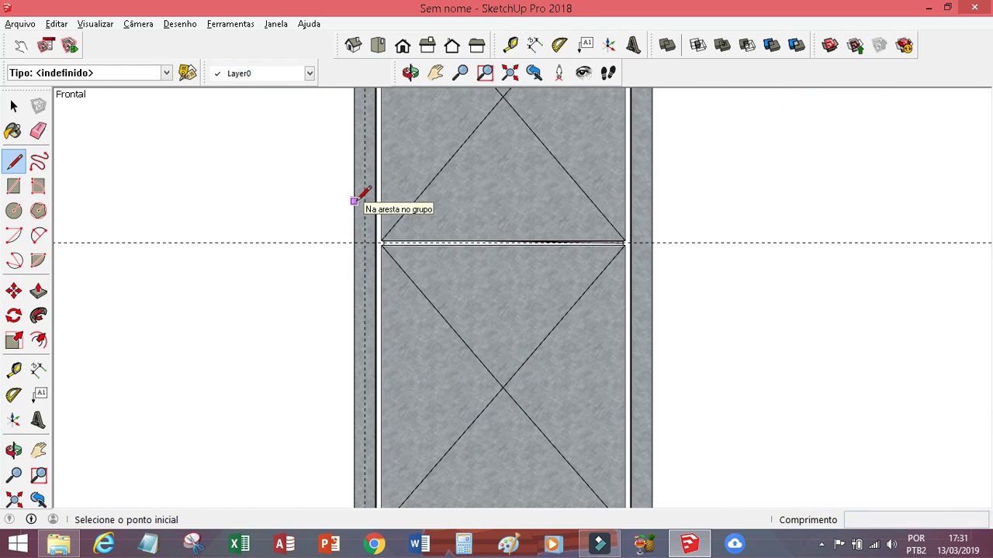
pyautogui.click(14, 370)
pyautogui.click(309, 242)
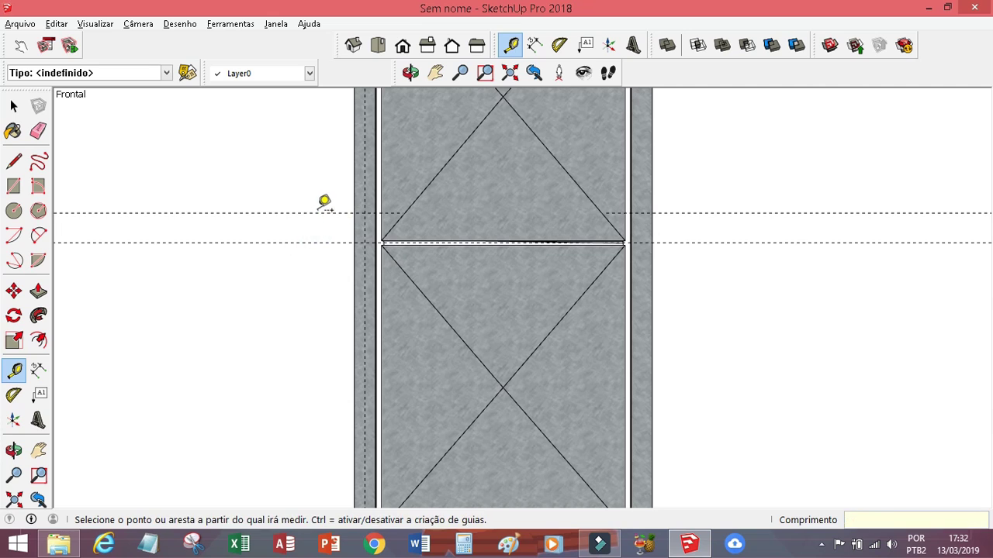
pyautogui.click(335, 276)
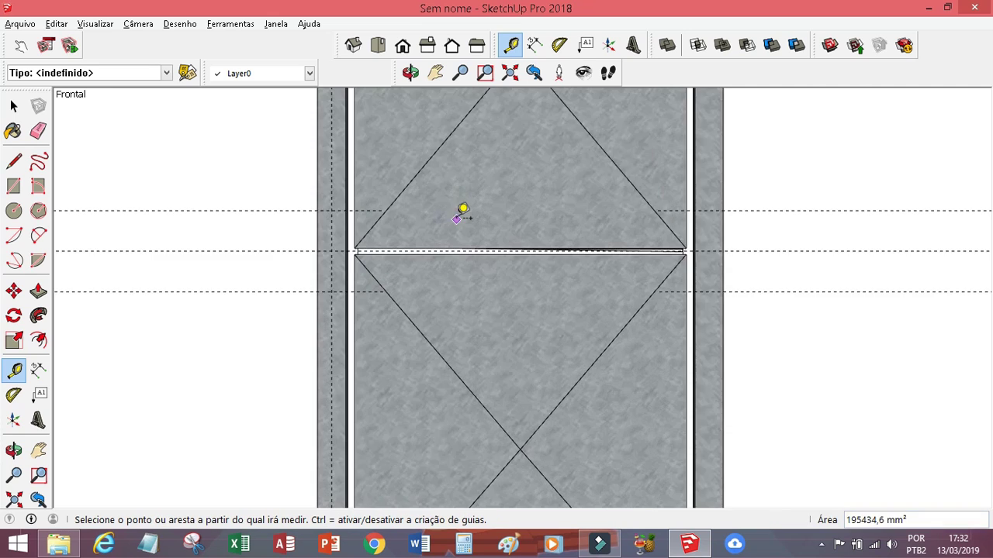
pyautogui.scroll(3, 341, 231)
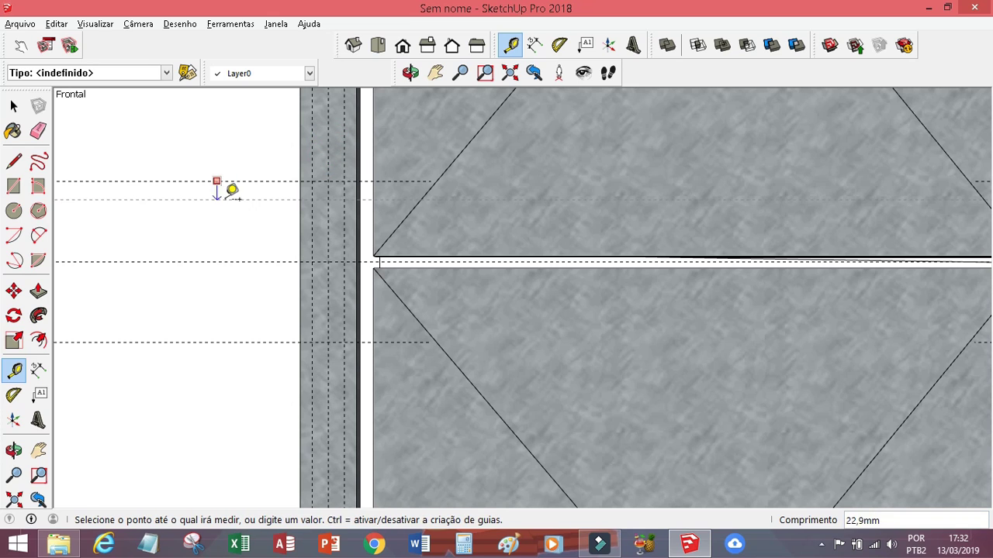
# Step: Draw two 20 mm circles on the door stile, one low and one higher up
pyautogui.press('Return')
pyautogui.scroll(2, 292, 127)
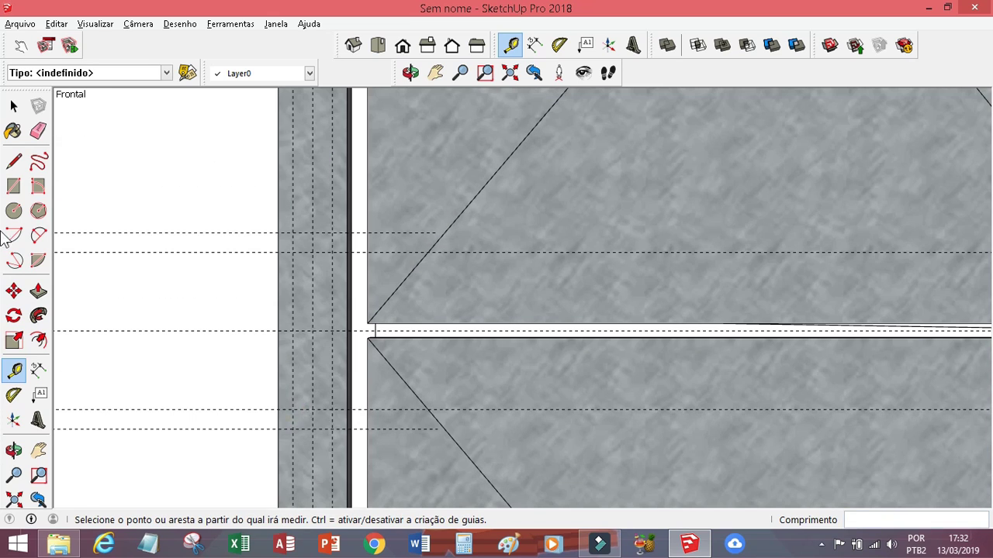
pyautogui.press('c')
pyautogui.click(312, 409)
pyautogui.write('20')
pyautogui.press('Return')
pyautogui.doubleClick(312, 252)
# Step: Join the circles with a tangent line and erase the inner arcs into a pill outline
pyautogui.press('l')
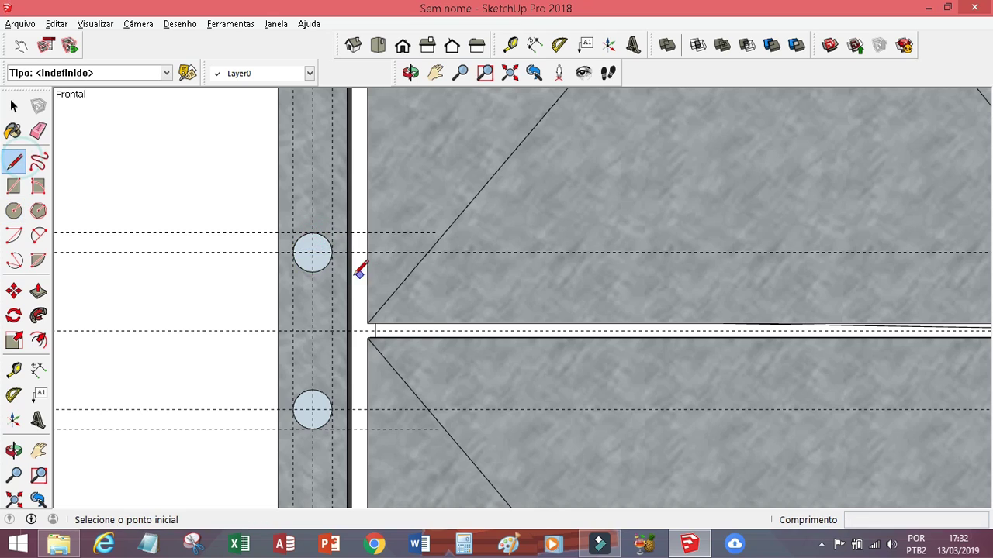
pyautogui.click(293, 252)
pyautogui.click(332, 410)
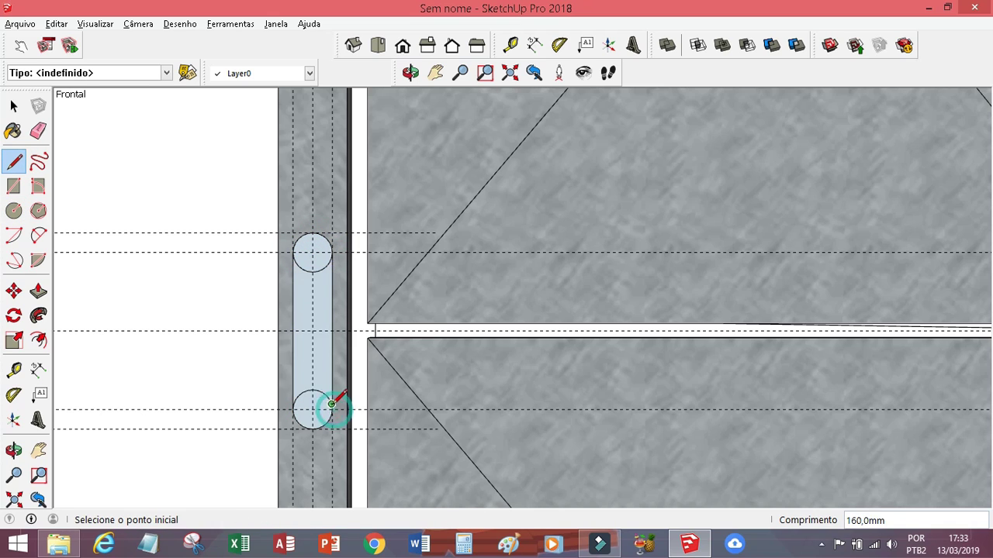
pyautogui.press('e')
pyautogui.scroll(1, 307, 420)
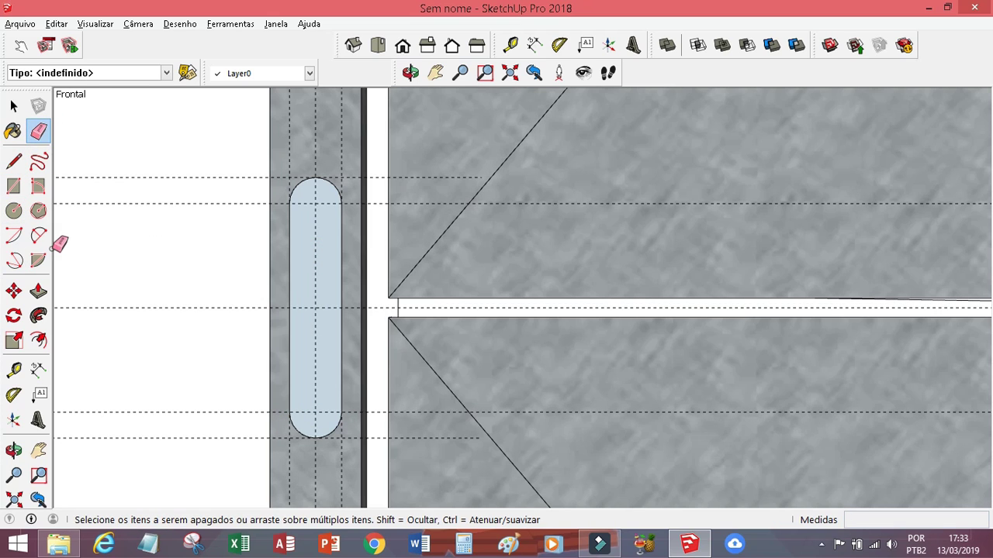
# Step: Add a small circle near the pill's top and a larger circle lower down
pyautogui.click(14, 211)
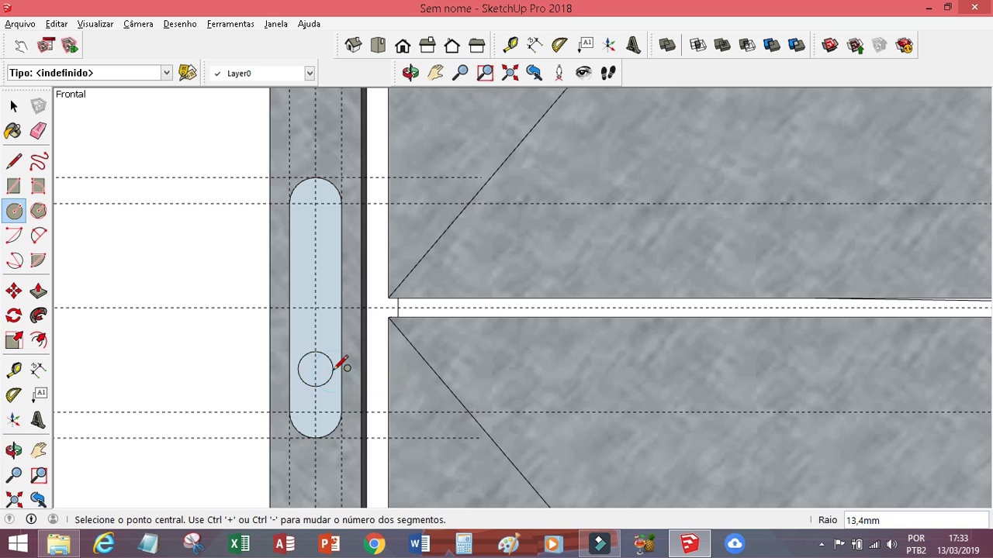
pyautogui.scroll(3, 332, 266)
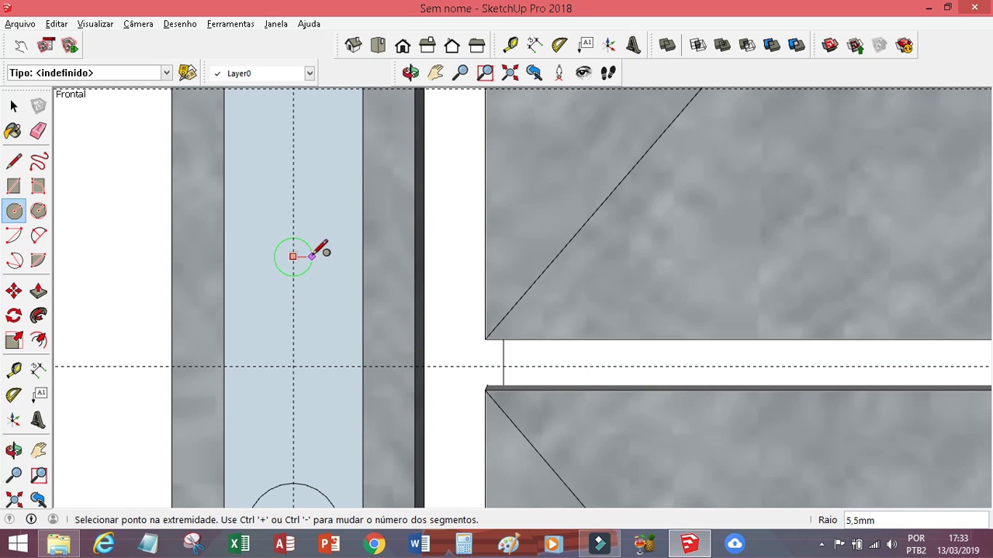
pyautogui.click(309, 256)
pyautogui.scroll(-2, 383, 359)
pyautogui.click(362, 358)
pyautogui.scroll(2, 361, 358)
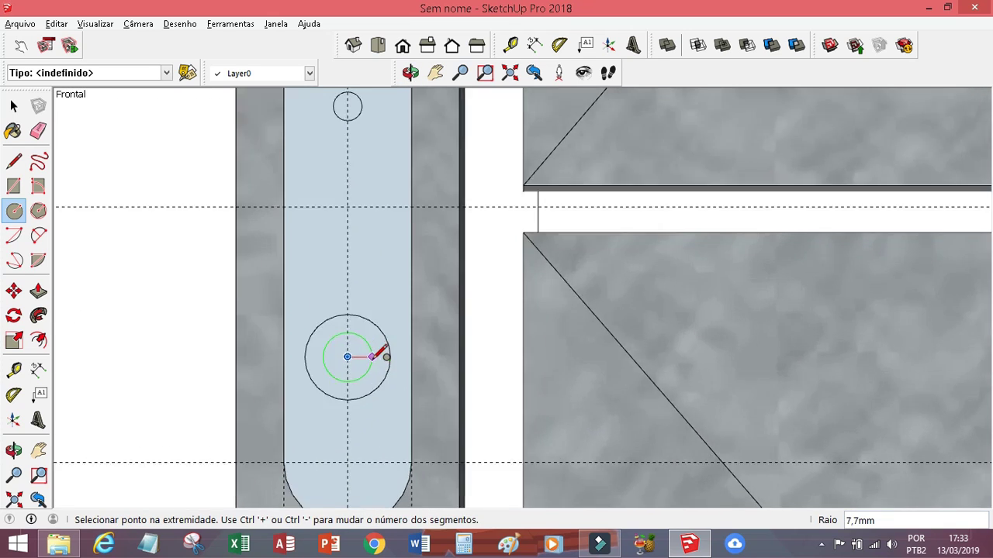
pyautogui.scroll(1, 341, 353)
pyautogui.press('o')
pyautogui.moveTo(361, 356); pyautogui.dragTo(612, 367)
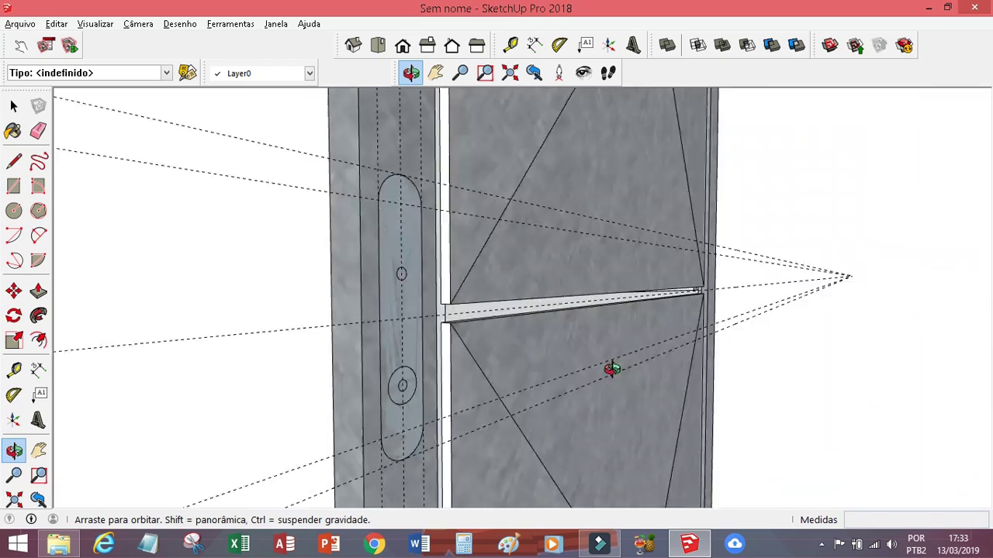
pyautogui.scroll(2, 535, 271)
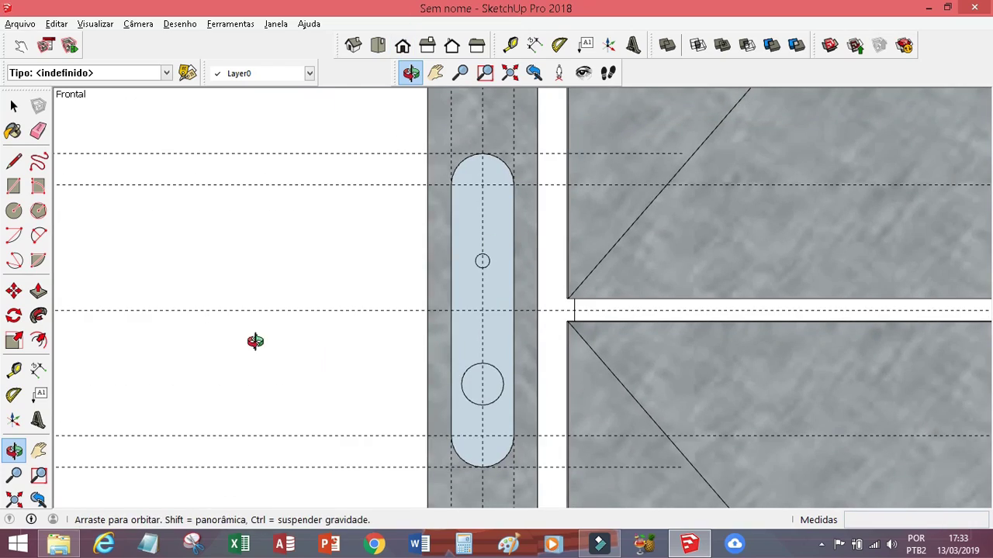
pyautogui.press('space')
# Step: Copy the pill shape and paste a copy beside the door
pyautogui.doubleClick(482, 248)
pyautogui.hotkey('ctrl', 'c')
pyautogui.hotkey('ctrl', 'v')
pyautogui.scroll(-2, 483, 248)
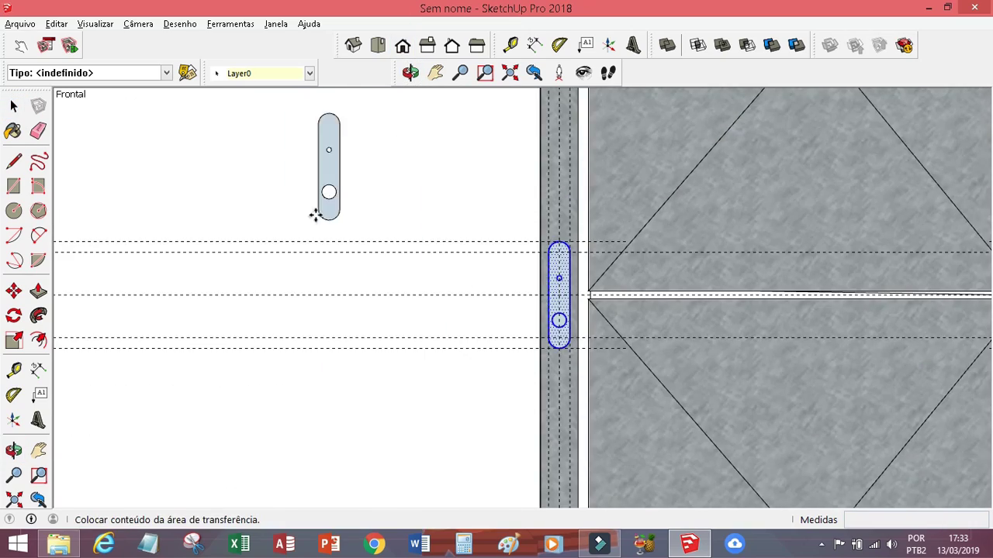
pyautogui.scroll(2, 363, 179)
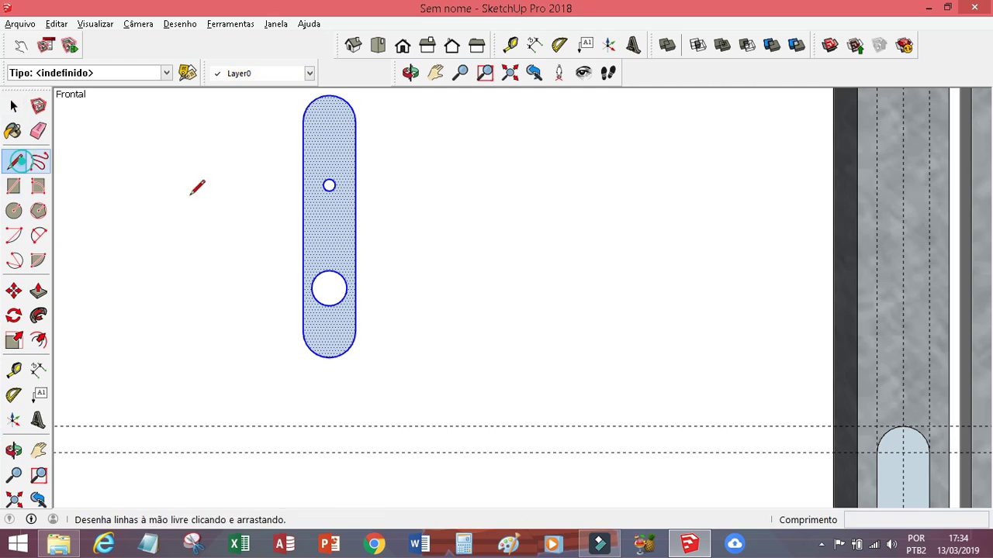
pyautogui.scroll(3, 351, 259)
# Step: Fill the copy's large hole with a face and redraw its small top hole
pyautogui.click(291, 294)
pyautogui.click(14, 210)
pyautogui.click(291, 346)
pyautogui.click(291, 295)
pyautogui.scroll(-2, 311, 166)
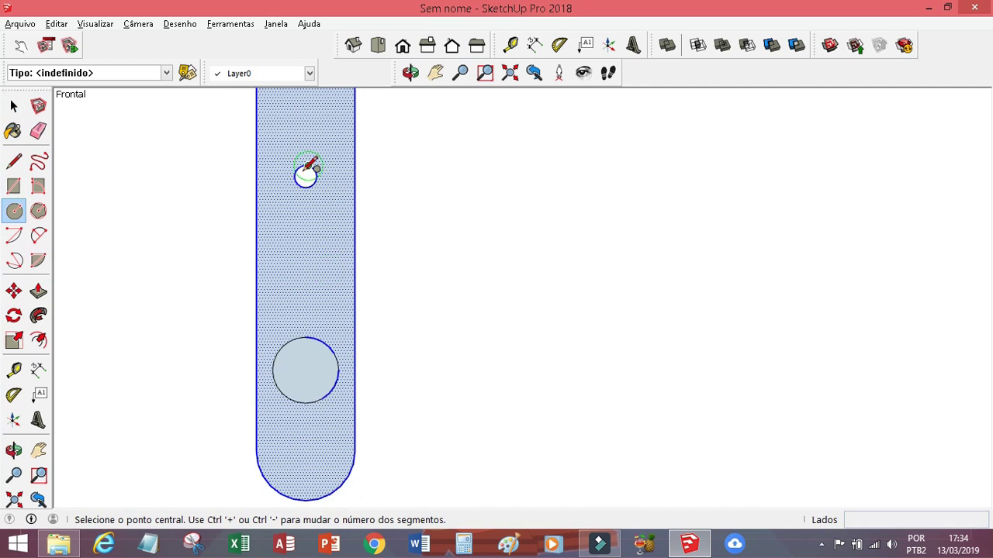
pyautogui.scroll(2, 310, 166)
pyautogui.click(310, 174)
pyautogui.click(308, 176)
pyautogui.scroll(-2, 308, 176)
# Step: Push/Pull the pasted plate face out 3,5 mm into a thin solid plate
pyautogui.click(410, 73)
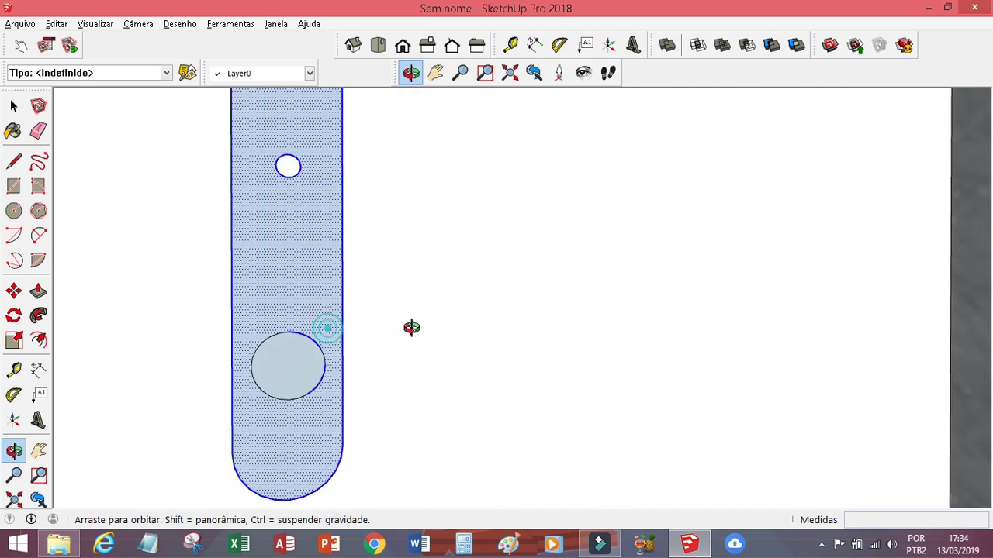
pyautogui.moveTo(410, 328)
pyautogui.mouseDown()
pyautogui.moveTo(279, 378)
pyautogui.moveTo(404, 342)
pyautogui.mouseUp()
pyautogui.moveTo(321, 303); pyautogui.dragTo(528, 305)
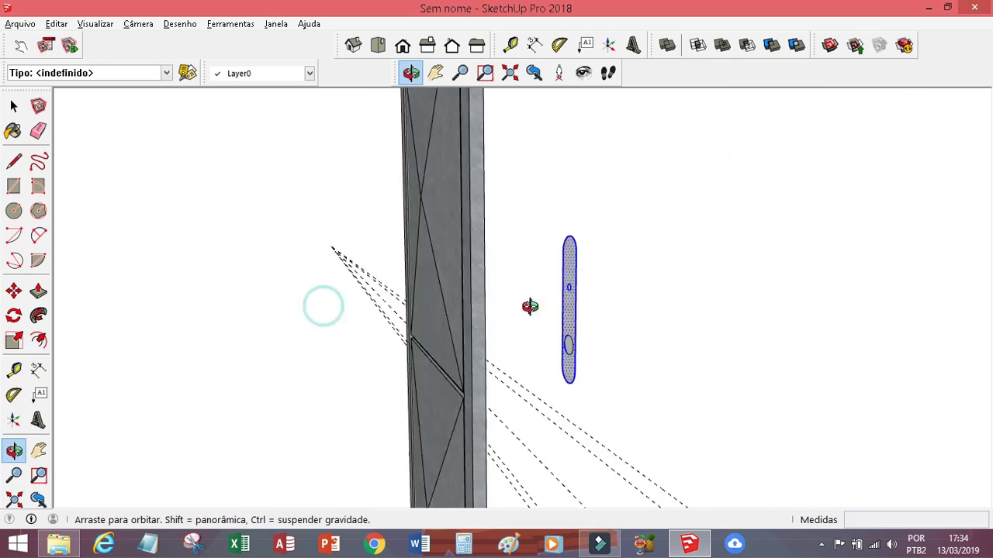
pyautogui.click(38, 291)
pyautogui.click(638, 260)
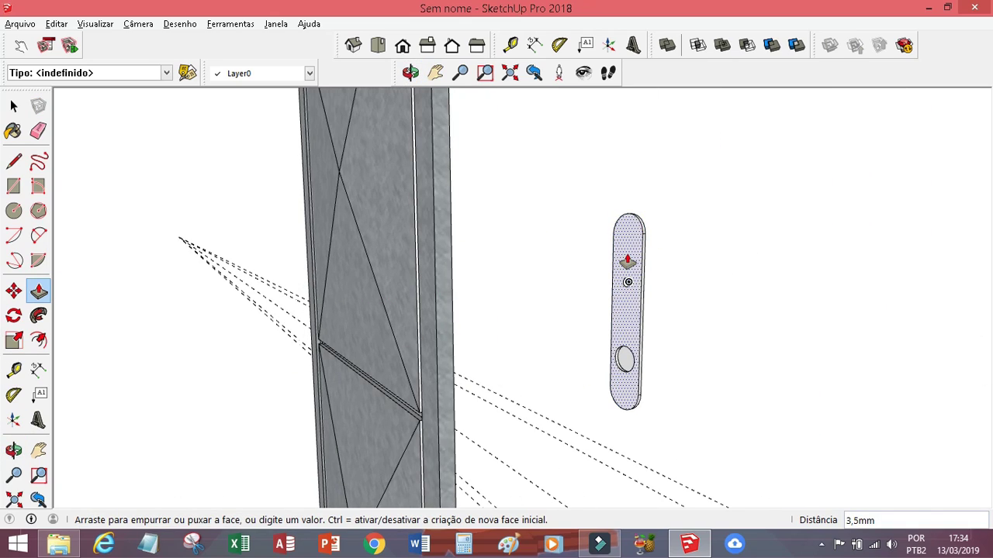
pyautogui.moveTo(627, 262)
pyautogui.mouseDown(button='middle')
pyautogui.moveTo(467, 259)
pyautogui.moveTo(193, 346)
pyautogui.mouseUp(button='middle')
pyautogui.press('space')
# Step: Scale the plate's front face narrower and shorter inside its outline
pyautogui.click(362, 290)
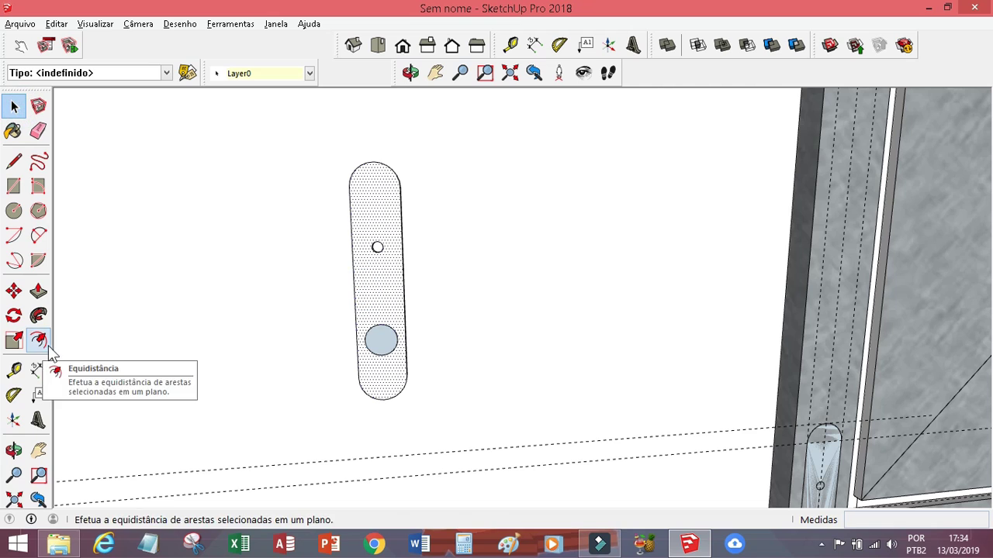
pyautogui.click(14, 340)
pyautogui.moveTo(355, 285); pyautogui.dragTo(379, 285)
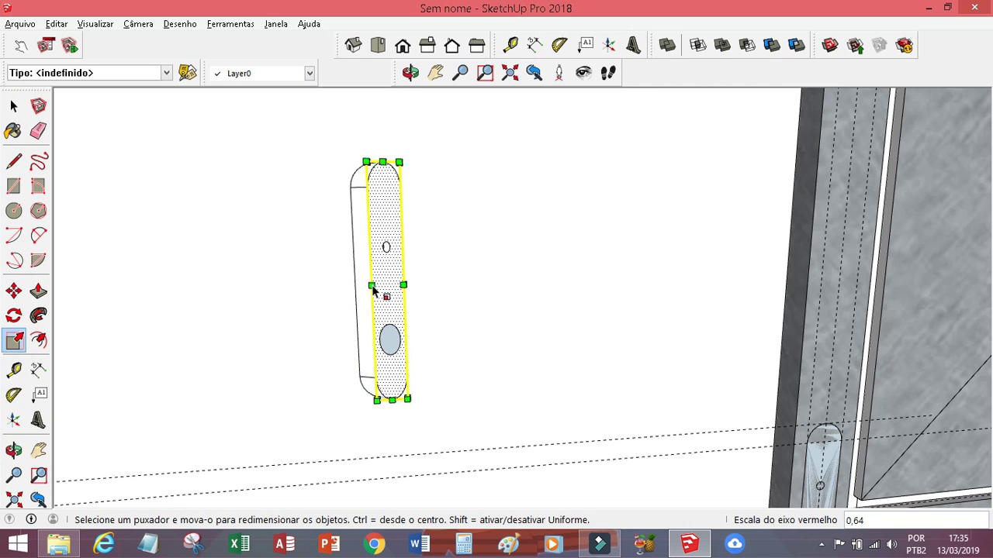
pyautogui.press('Escape')
pyautogui.moveTo(381, 288); pyautogui.dragTo(373, 399, button='middle')
pyautogui.moveTo(390, 291); pyautogui.dragTo(425, 293)
pyautogui.press('Escape')
pyautogui.click(17, 343)
pyautogui.click(388, 292)
pyautogui.moveTo(410, 143); pyautogui.dragTo(411, 150)
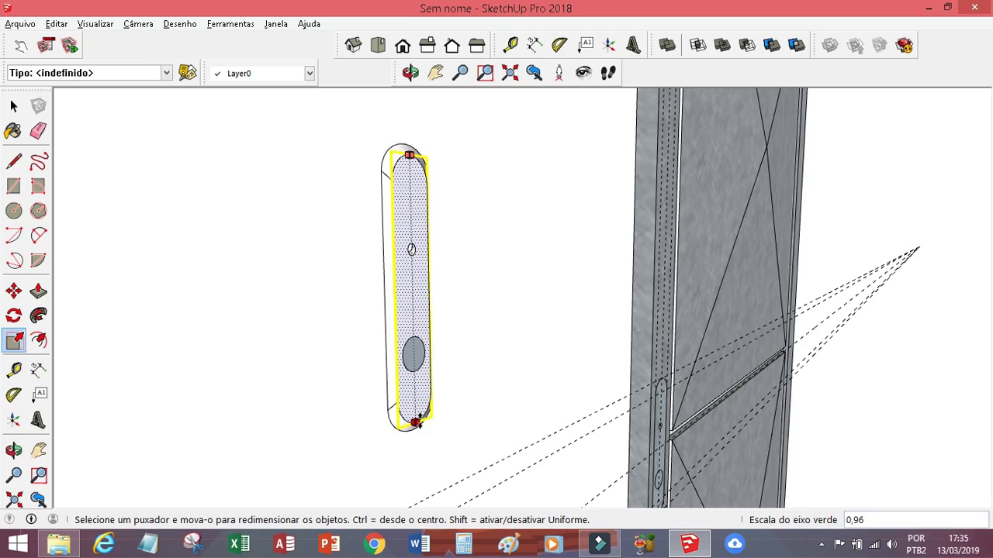
# Step: Erase the bevel's edge lines to smooth the plate's rim
pyautogui.click(403, 45)
pyautogui.scroll(5, 344, 255)
pyautogui.moveTo(381, 282)
pyautogui.mouseDown(button='middle')
pyautogui.moveTo(510, 200)
pyautogui.moveTo(567, 279)
pyautogui.moveTo(432, 272)
pyautogui.moveTo(636, 172)
pyautogui.moveTo(379, 219)
pyautogui.moveTo(148, 297)
pyautogui.mouseUp(button='middle')
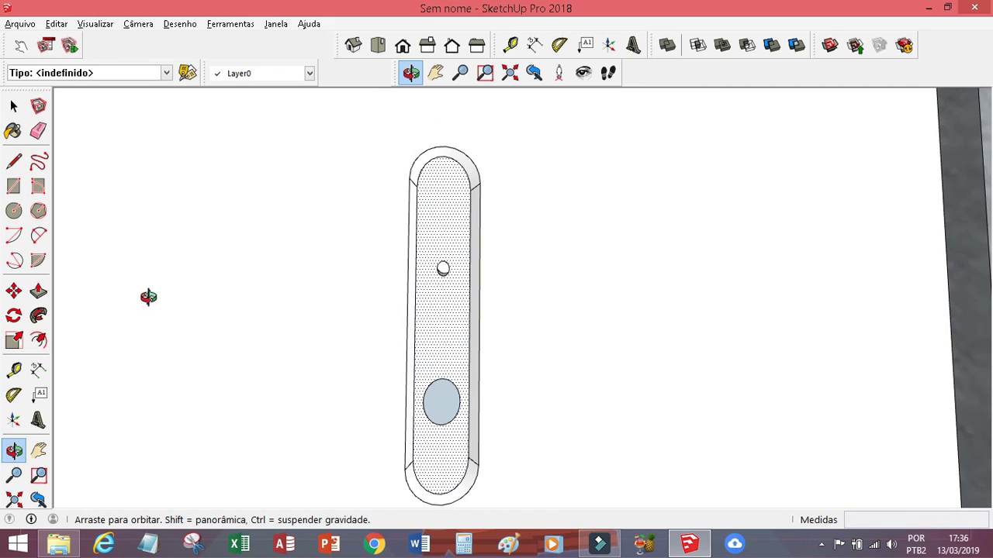
pyautogui.press('e')
pyautogui.moveTo(412, 466); pyautogui.dragTo(409, 467)
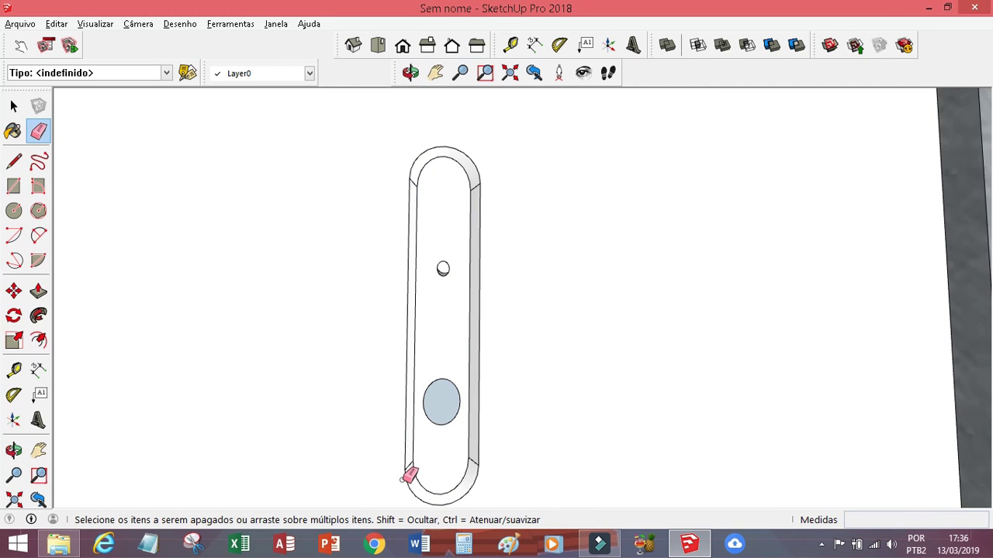
pyautogui.press('F2')
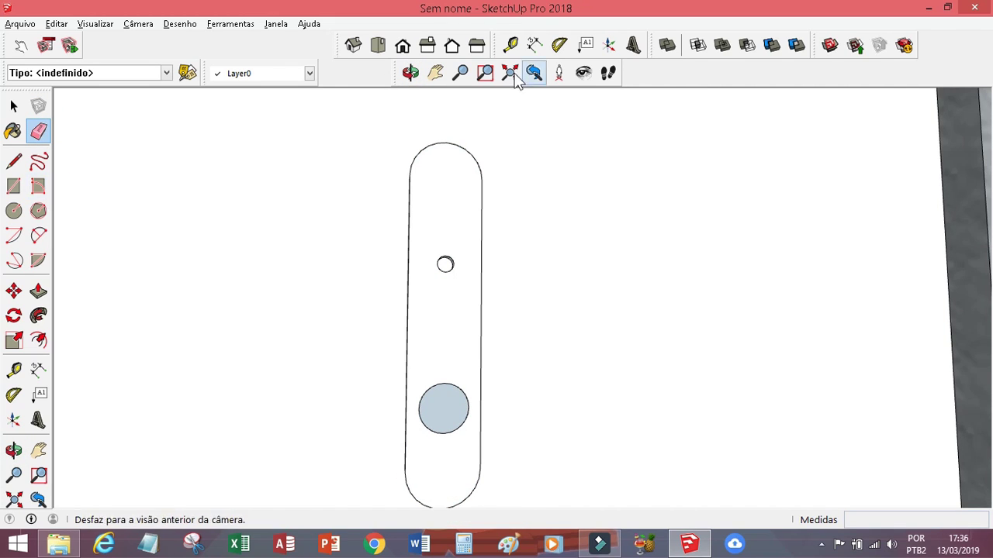
# Step: Draw a bent line path starting from the plate's small hole
pyautogui.click(517, 80)
pyautogui.scroll(3, 499, 224)
pyautogui.press('c')
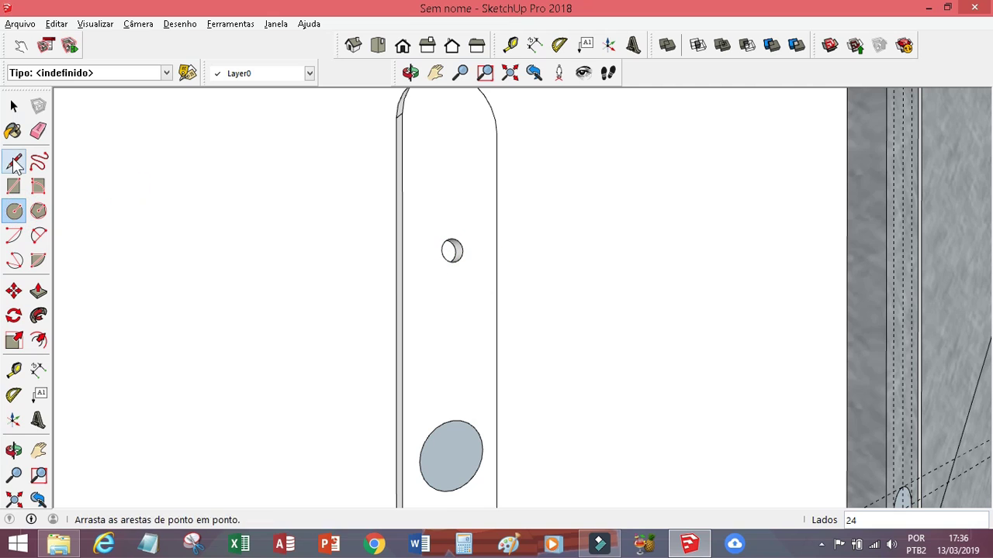
pyautogui.click(14, 162)
pyautogui.press('F2')
pyautogui.click(39, 291)
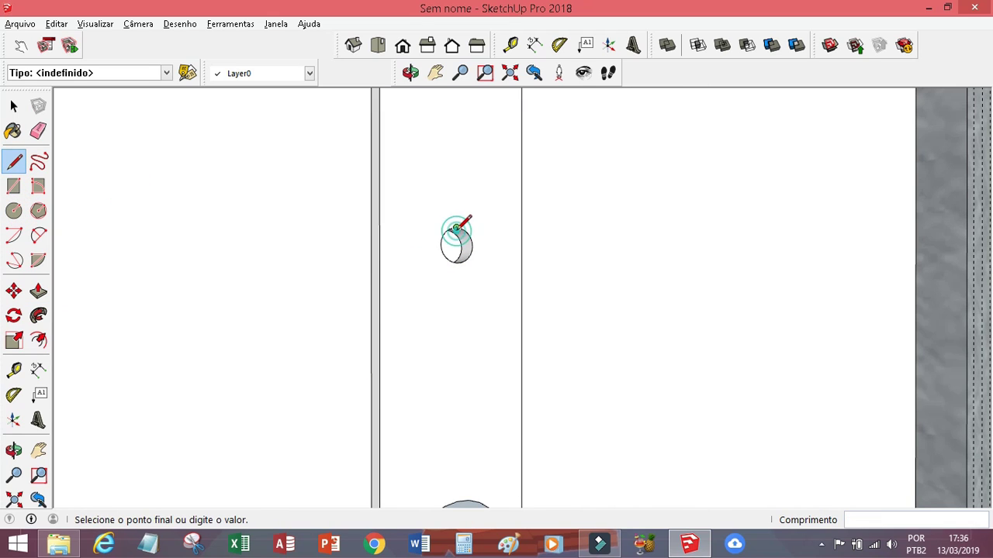
pyautogui.moveTo(456, 231); pyautogui.dragTo(449, 249, button='middle')
pyautogui.press('F2')
pyautogui.scroll(-2, 354, 284)
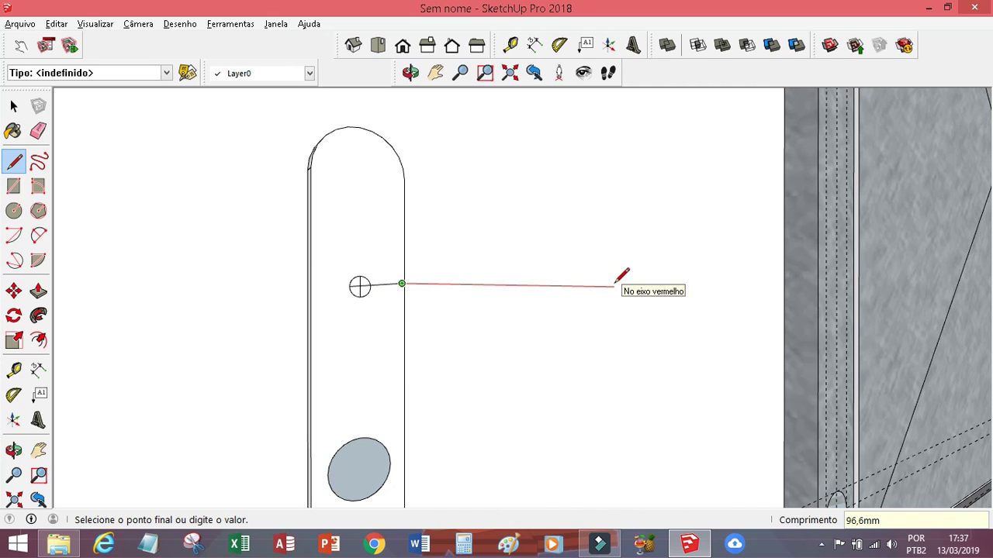
# Step: Sweep the circle along the bent path with Follow Me into a tube lever
pyautogui.click(411, 72)
pyautogui.moveTo(411, 155); pyautogui.dragTo(100, 311)
pyautogui.press('e')
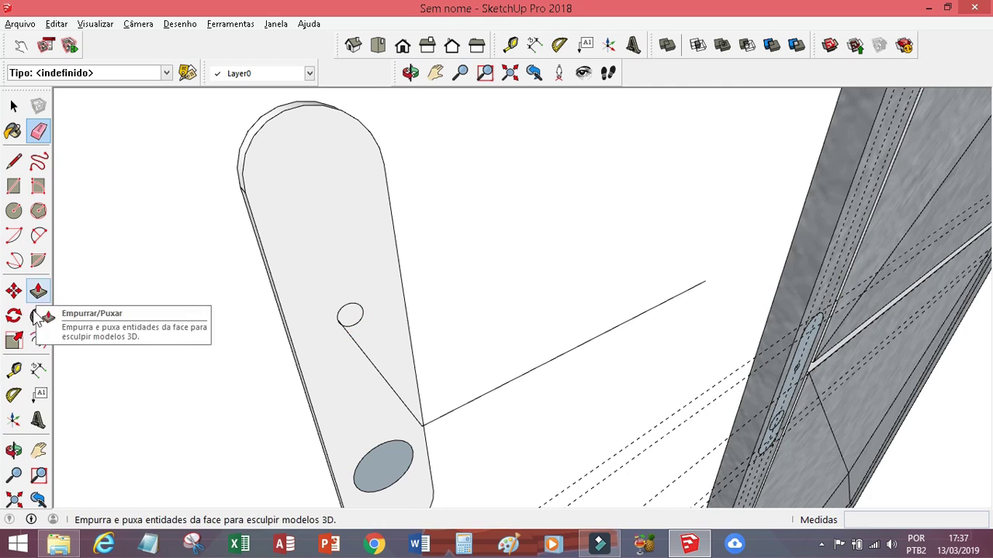
pyautogui.moveTo(353, 318); pyautogui.dragTo(705, 284)
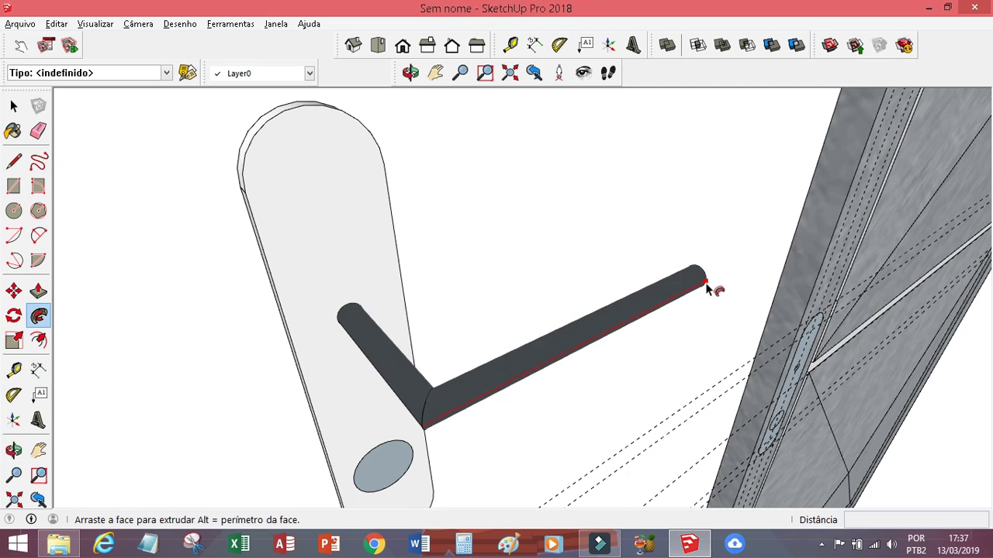
pyautogui.click(409, 72)
# Step: Scale the lever handle's end face down to 0,8
pyautogui.moveTo(497, 232); pyautogui.dragTo(483, 354)
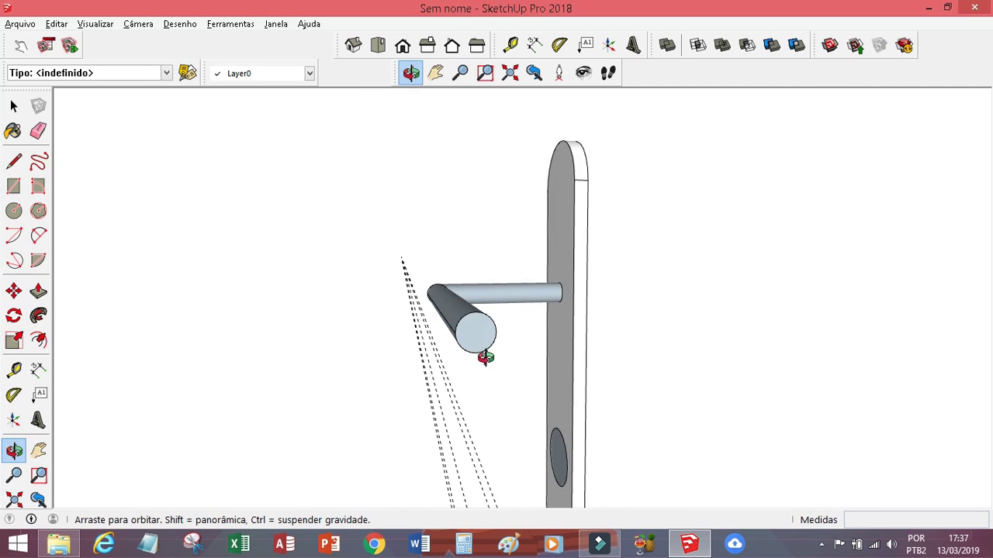
pyautogui.click(13, 340)
pyautogui.click(437, 322)
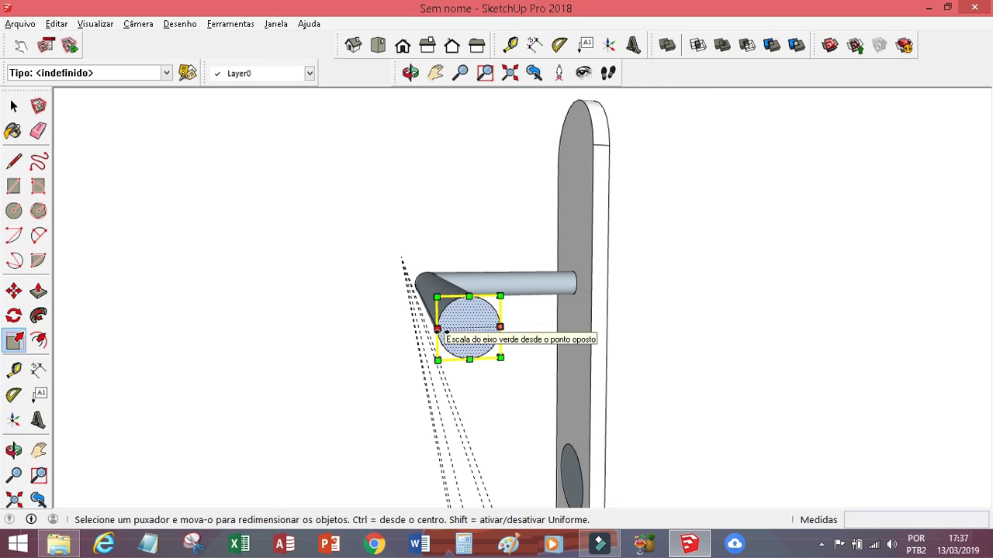
pyautogui.moveTo(436, 329); pyautogui.dragTo(445, 328)
pyautogui.press('Return')
pyautogui.hotkey('ctrl', 'z')
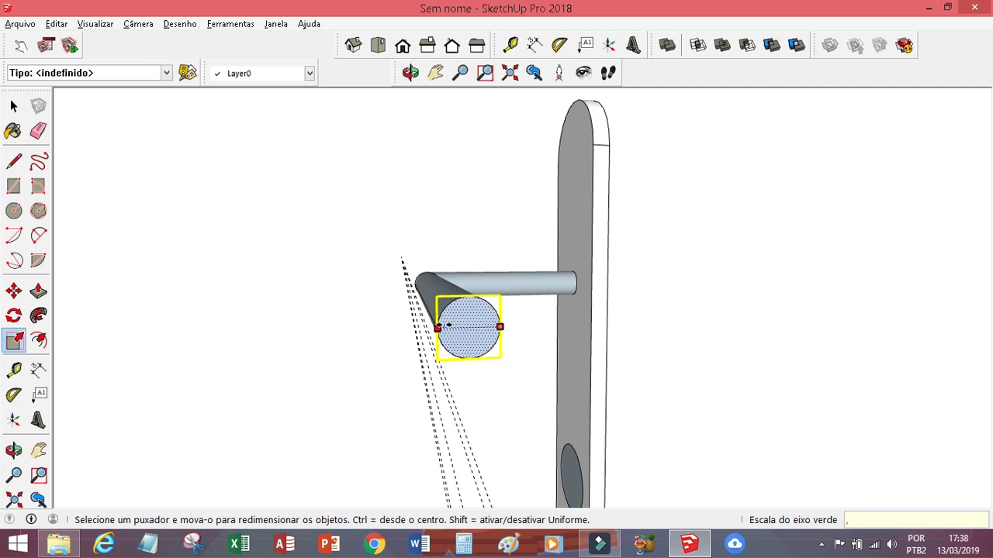
pyautogui.write(',8')
pyautogui.press('Return')
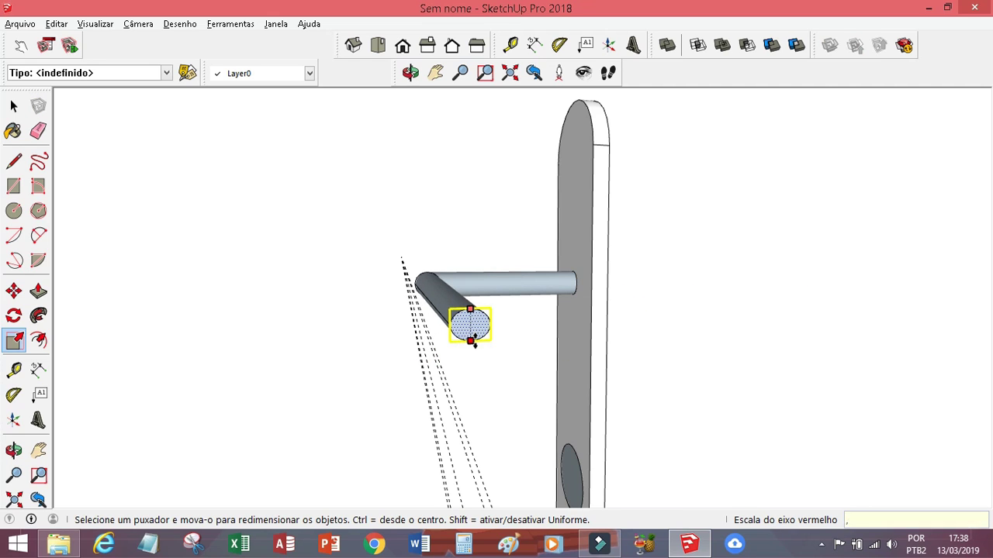
pyautogui.click(411, 73)
pyautogui.moveTo(497, 310)
pyautogui.mouseDown()
pyautogui.moveTo(837, 354)
pyautogui.moveTo(536, 266)
pyautogui.moveTo(585, 355)
pyautogui.moveTo(117, 363)
pyautogui.mouseUp()
# Step: Push/Pull the lower circle into a short 14,5 mm cylinder
pyautogui.press('p')
pyautogui.click(505, 325)
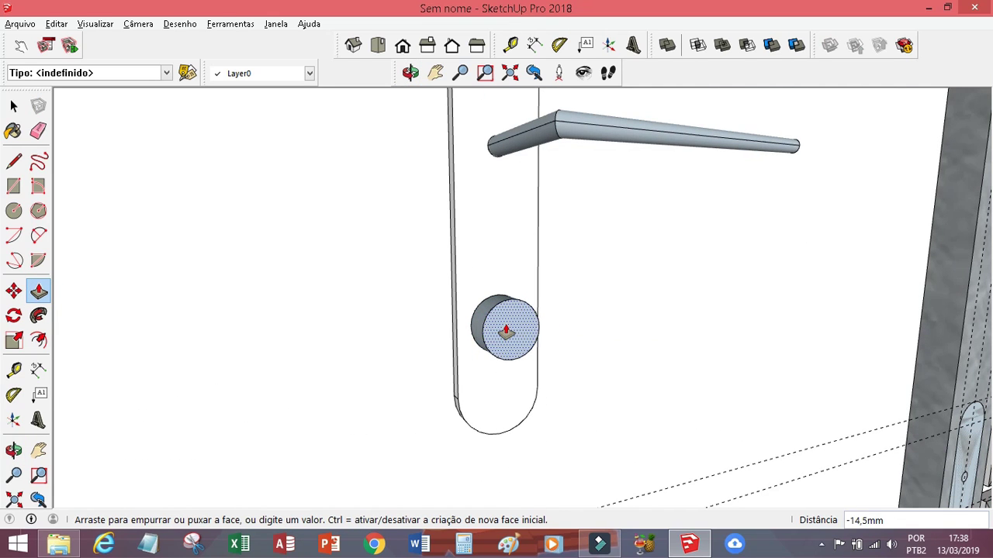
pyautogui.click(502, 332)
pyautogui.scroll(2, 502, 332)
pyautogui.scroll(2, 502, 332)
# Step: Cut a small hole at the cylinder's centre and widen the handle plate sideways
pyautogui.click(14, 210)
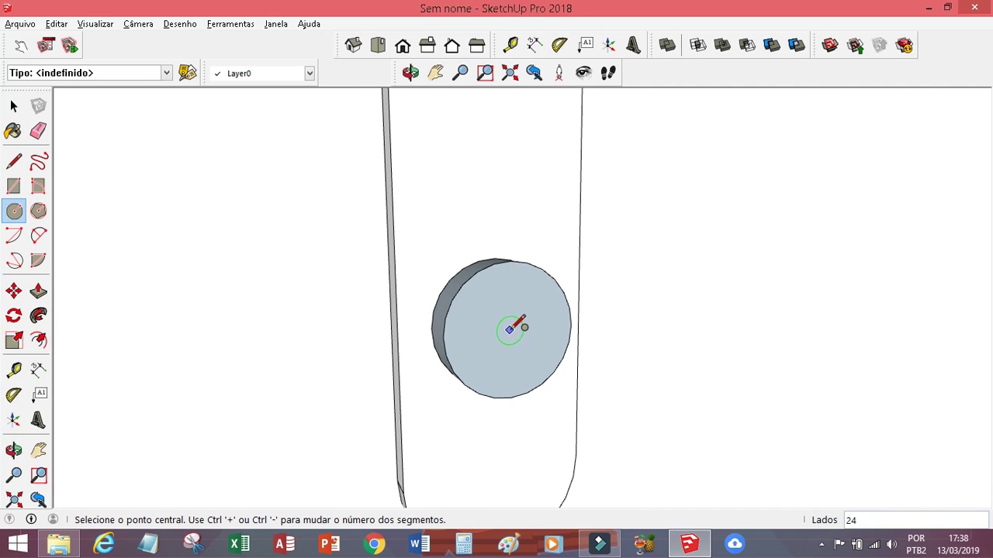
pyautogui.click(403, 45)
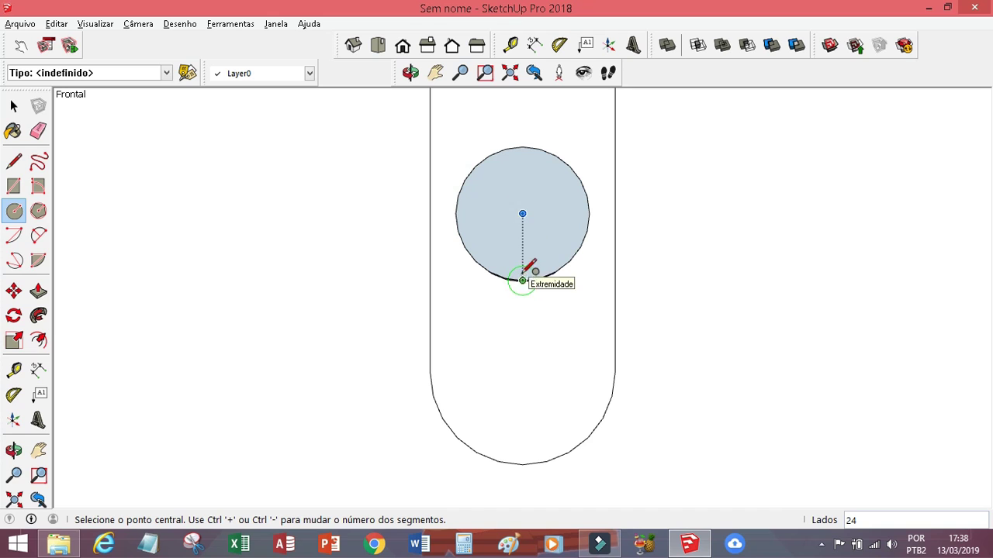
pyautogui.click(533, 212)
pyautogui.press('e')
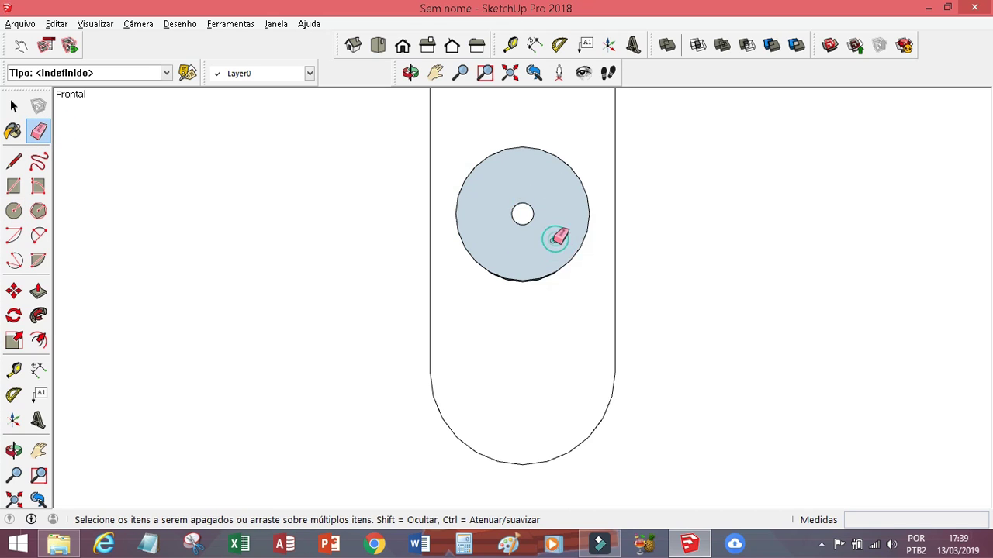
pyautogui.click(410, 72)
pyautogui.moveTo(543, 349)
pyautogui.mouseDown()
pyautogui.moveTo(613, 297)
pyautogui.moveTo(272, 326)
pyautogui.mouseUp()
pyautogui.click(13, 341)
pyautogui.moveTo(574, 313); pyautogui.dragTo(598, 316)
# Step: Finish resizing the plate with width 1, stretch it taller and orbit to the handle
pyautogui.write('1')
pyautogui.press('Return')
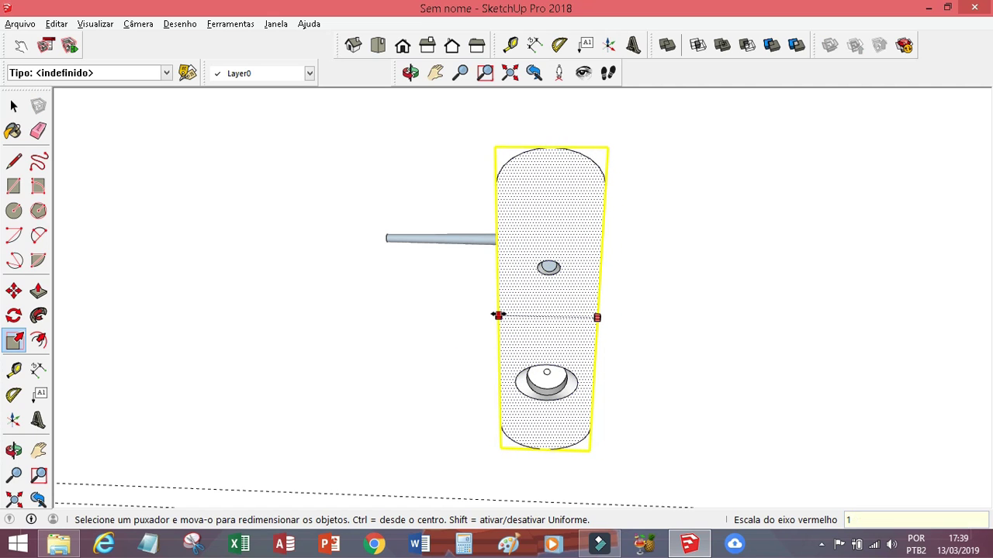
pyautogui.moveTo(550, 147); pyautogui.dragTo(552, 133)
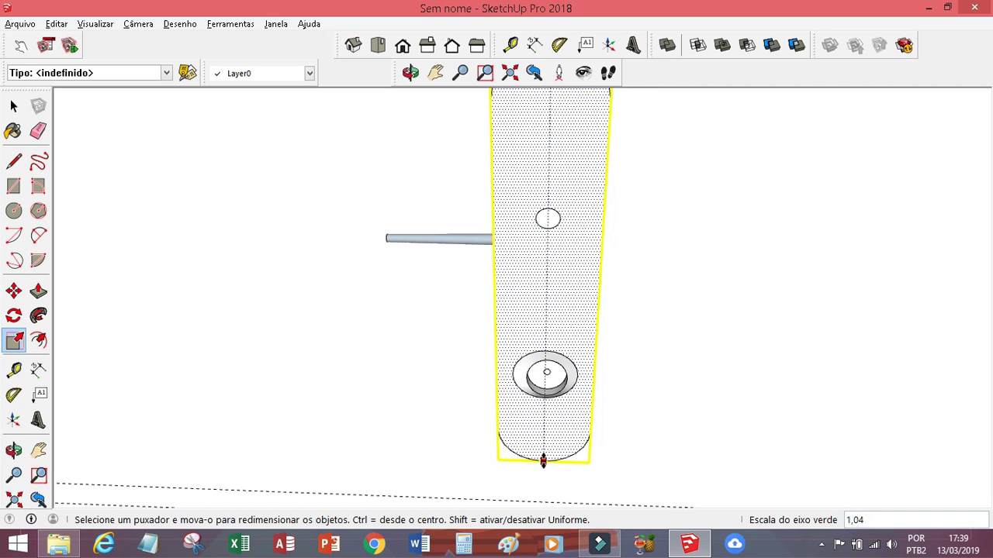
pyautogui.moveTo(427, 116)
pyautogui.mouseDown(button='middle')
pyautogui.moveTo(327, 365)
pyautogui.moveTo(412, 315)
pyautogui.mouseUp(button='middle')
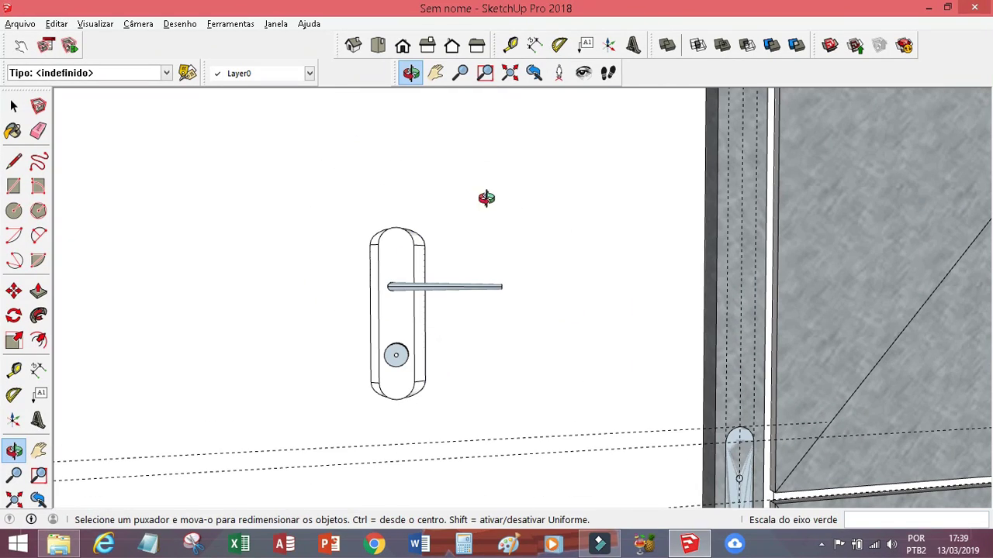
pyautogui.moveTo(486, 198)
pyautogui.mouseDown(button='middle')
pyautogui.moveTo(778, 315)
pyautogui.moveTo(372, 326)
pyautogui.mouseUp(button='middle')
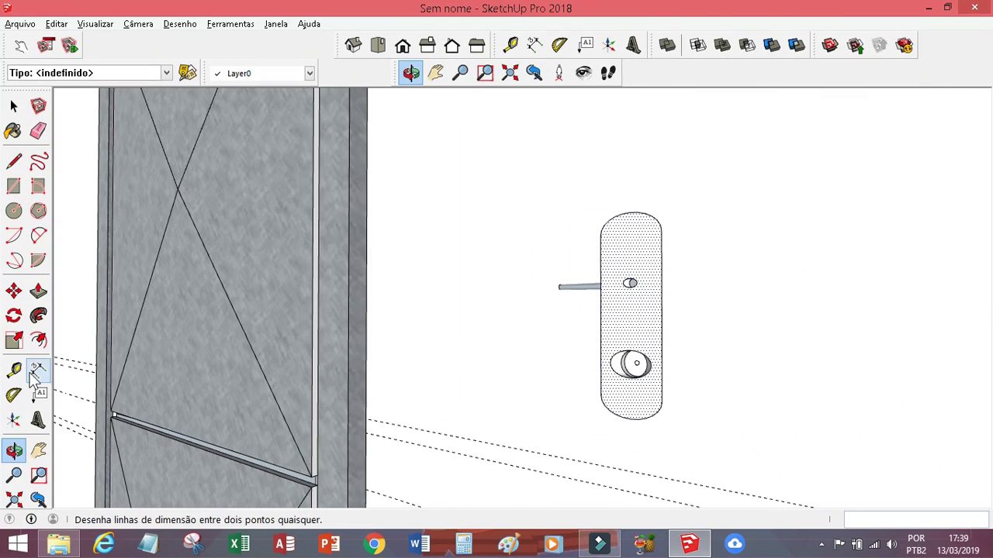
pyautogui.click(410, 72)
pyautogui.moveTo(336, 327); pyautogui.dragTo(237, 312)
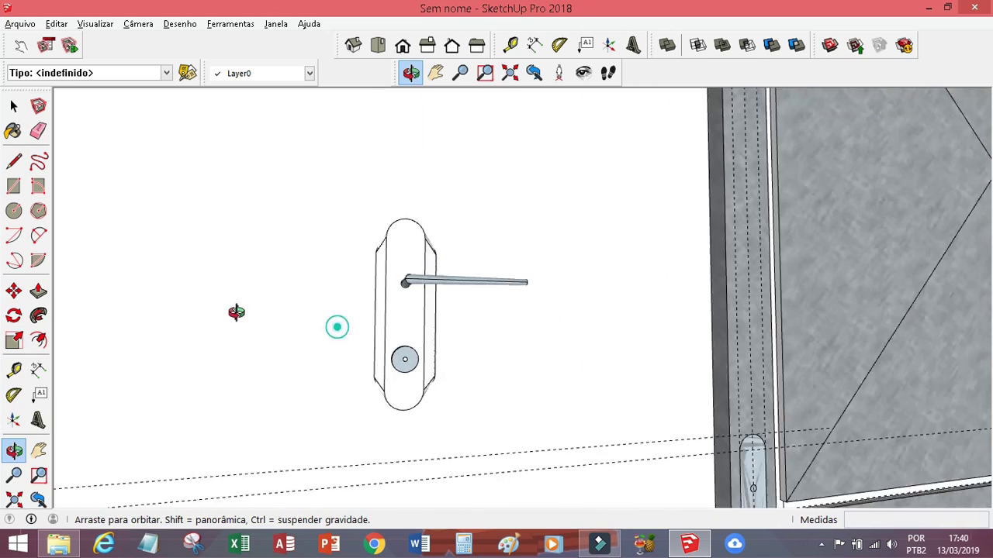
pyautogui.moveTo(237, 312)
pyautogui.mouseDown(button='middle')
pyautogui.moveTo(237, 322)
pyautogui.moveTo(381, 361)
pyautogui.moveTo(434, 333)
pyautogui.moveTo(295, 421)
pyautogui.moveTo(233, 349)
pyautogui.mouseUp(button='middle')
# Step: Select all the handle parts and make them one group
pyautogui.press('space')
pyautogui.moveTo(566, 455); pyautogui.dragTo(370, 279)
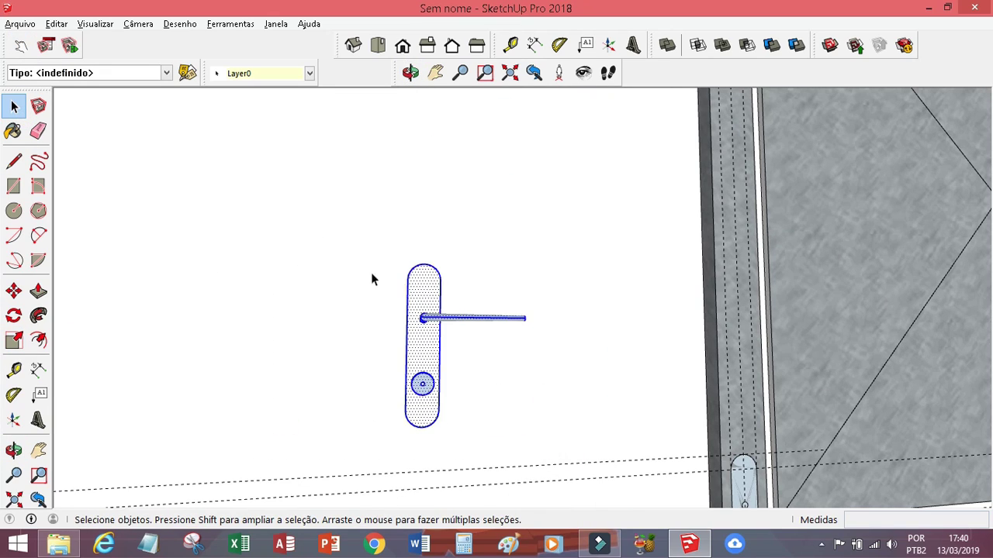
pyautogui.rightClick(436, 324)
pyautogui.click(505, 172)
pyautogui.scroll(5, 435, 395)
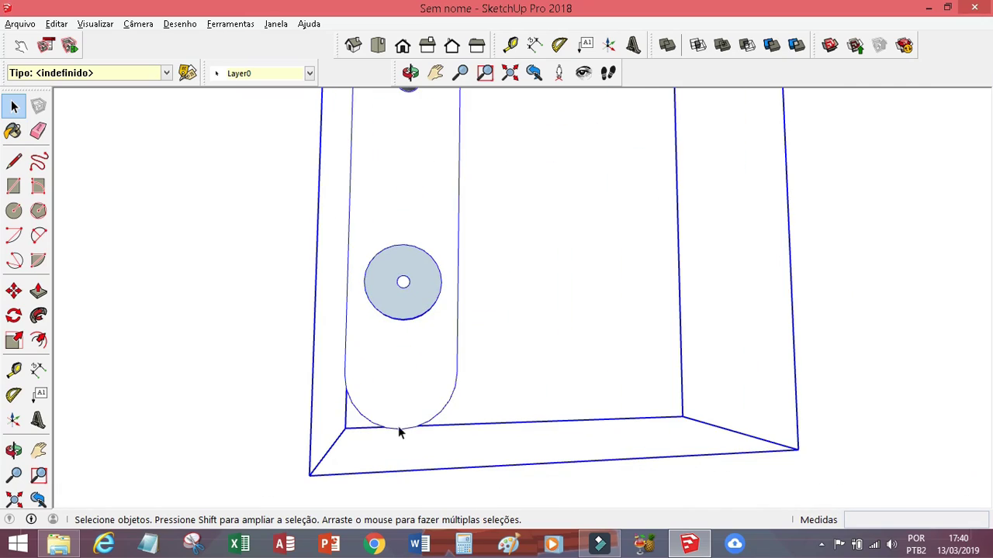
pyautogui.click(17, 291)
pyautogui.scroll(-3, 289, 384)
pyautogui.scroll(-3, 356, 341)
# Step: Move the handle group by its bottom corner onto the door's edge
pyautogui.press('e')
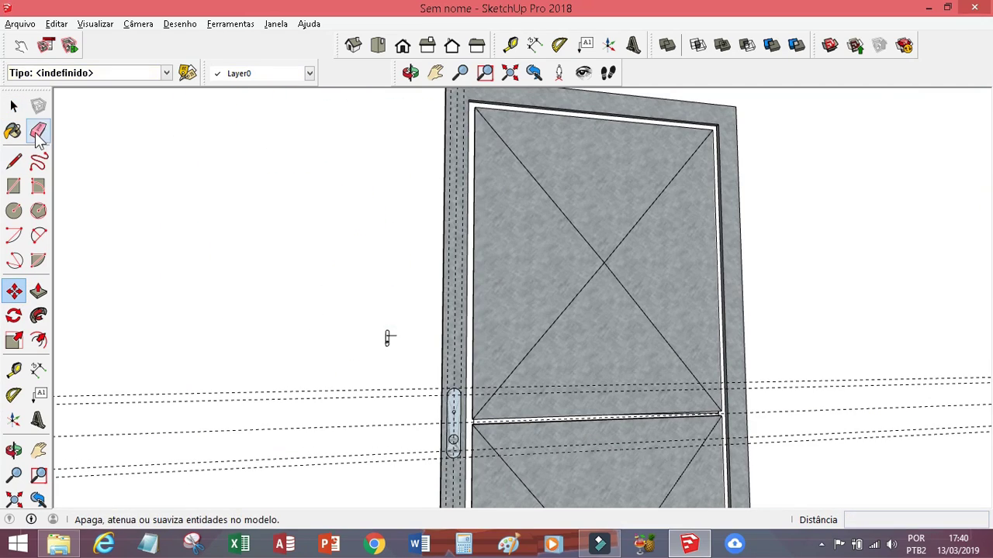
pyautogui.scroll(5, 380, 326)
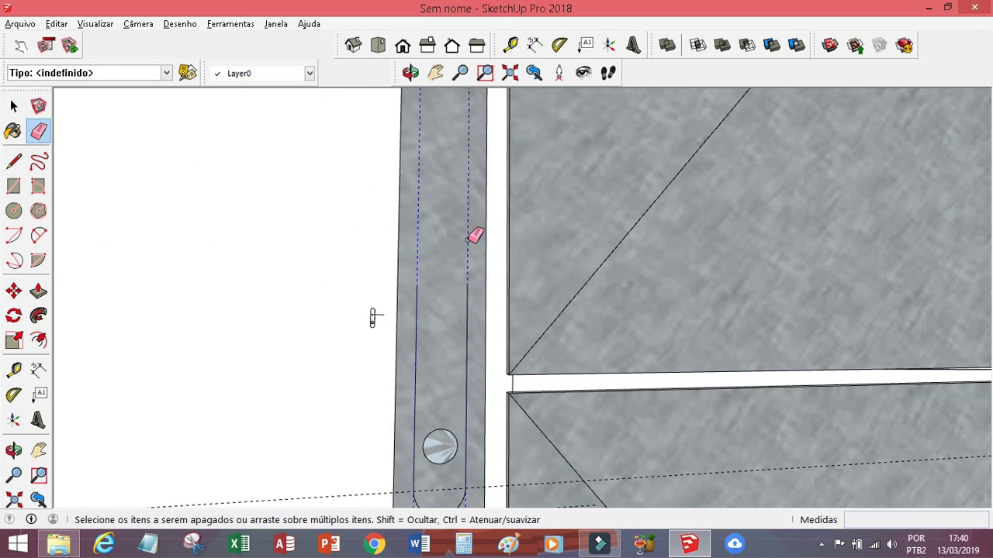
pyautogui.scroll(-1, 454, 415)
pyautogui.scroll(-1, 436, 439)
pyautogui.press('m')
pyautogui.click(400, 339)
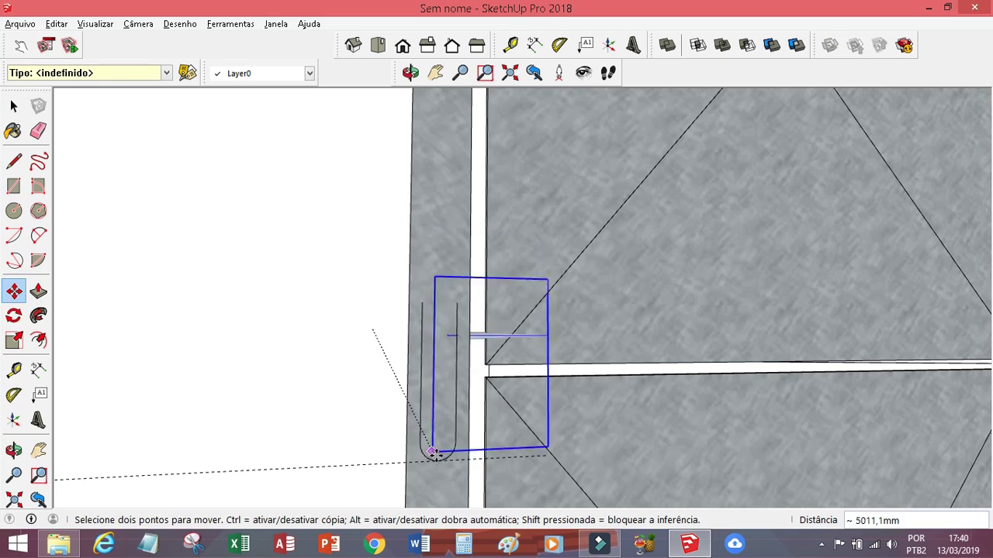
pyautogui.click(326, 468)
pyautogui.scroll(3, 341, 457)
pyautogui.moveTo(359, 445)
pyautogui.mouseDown(button='middle')
pyautogui.moveTo(382, 290)
pyautogui.moveTo(84, 324)
pyautogui.mouseUp(button='middle')
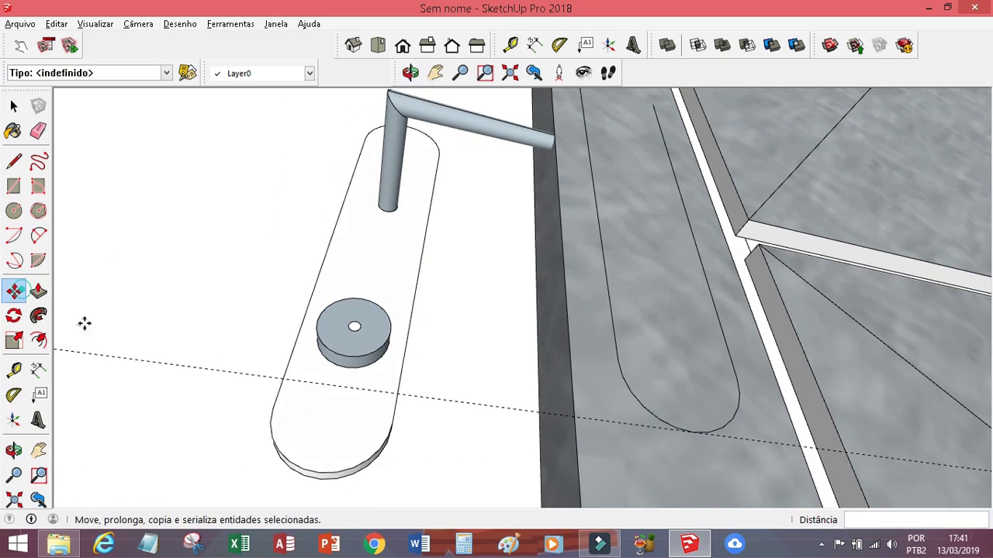
# Step: Adjust the handle's position on the door edge and orbit to an oblique close-up
pyautogui.click(321, 470)
pyautogui.moveTo(321, 470); pyautogui.dragTo(465, 386, button='middle')
pyautogui.scroll(-3, 466, 386)
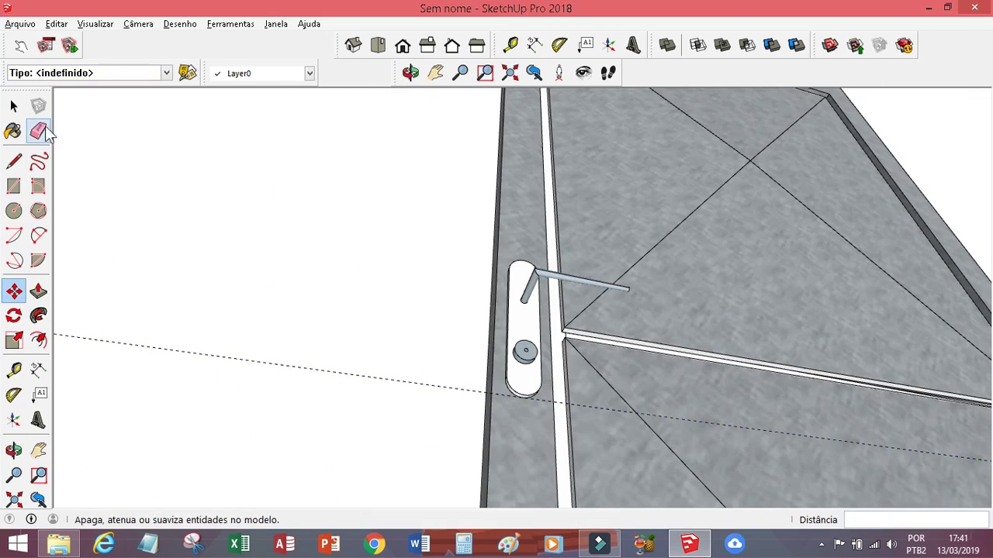
pyautogui.click(38, 130)
pyautogui.scroll(-2, 373, 377)
pyautogui.moveTo(373, 377); pyautogui.dragTo(480, 386, button='middle')
pyautogui.scroll(5, 450, 325)
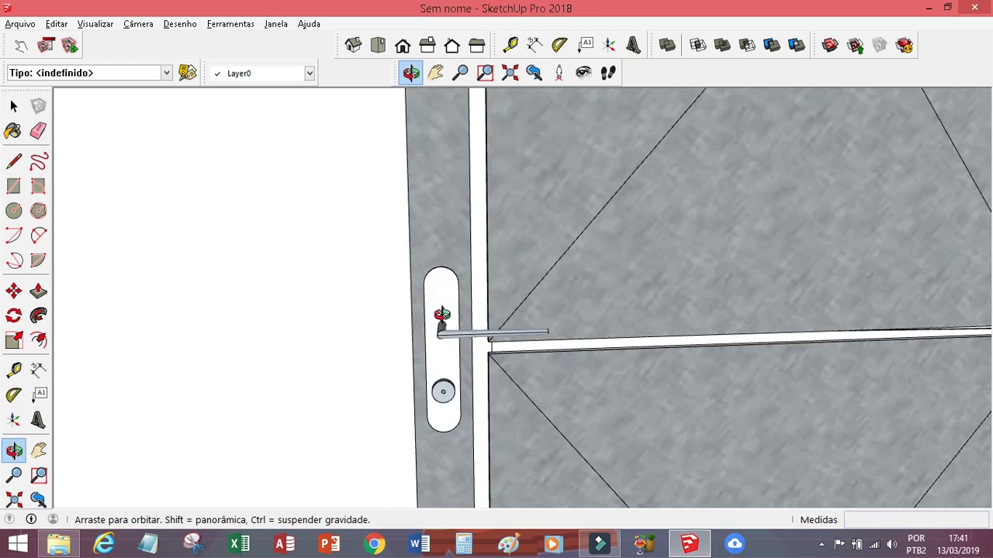
pyautogui.moveTo(443, 317)
pyautogui.mouseDown(button='middle')
pyautogui.moveTo(629, 290)
pyautogui.moveTo(129, 262)
pyautogui.moveTo(198, 316)
pyautogui.moveTo(459, 297)
pyautogui.moveTo(438, 246)
pyautogui.mouseUp(button='middle')
# Step: Select the handle group and copy and paste it
pyautogui.press('space')
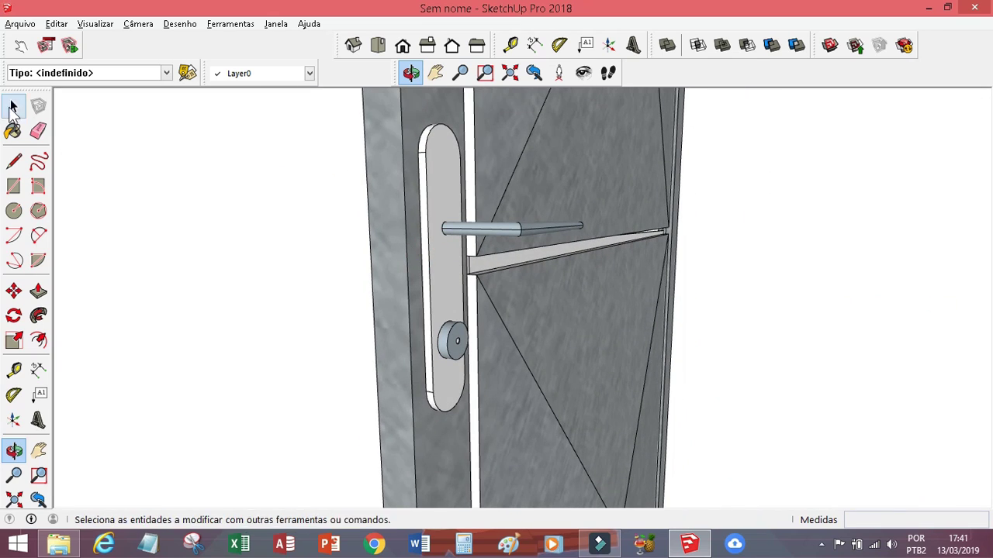
pyautogui.click(443, 277)
pyautogui.hotkey('ctrl', 'c')
pyautogui.hotkey('ctrl', 'v')
pyautogui.scroll(-5, 539, 350)
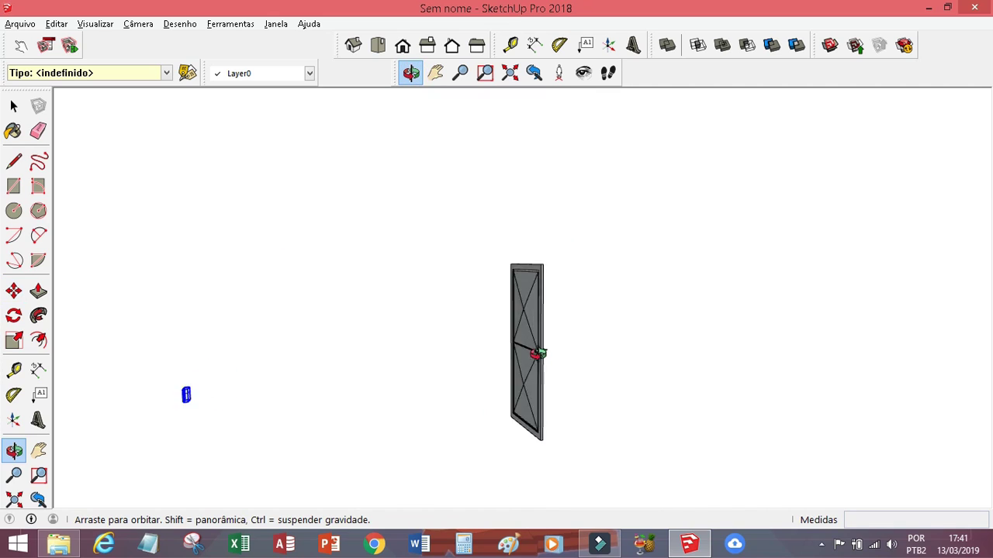
pyautogui.scroll(3, 184, 388)
pyautogui.scroll(3, 187, 388)
pyautogui.scroll(2, 165, 401)
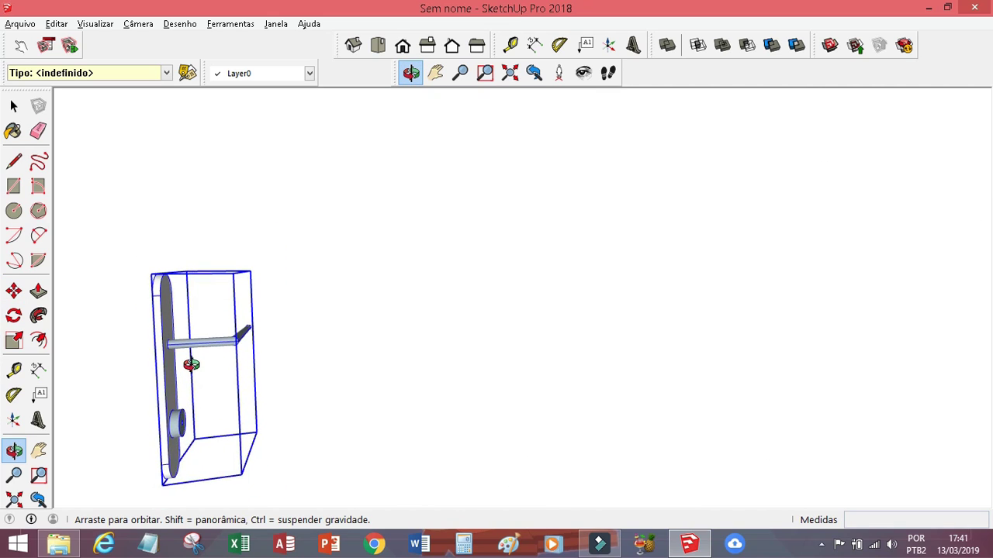
pyautogui.scroll(3, 165, 401)
# Step: Enter the handle group from the door's front view and select the lever arm cylinder
pyautogui.press('h')
pyautogui.moveTo(237, 292); pyautogui.dragTo(516, 233)
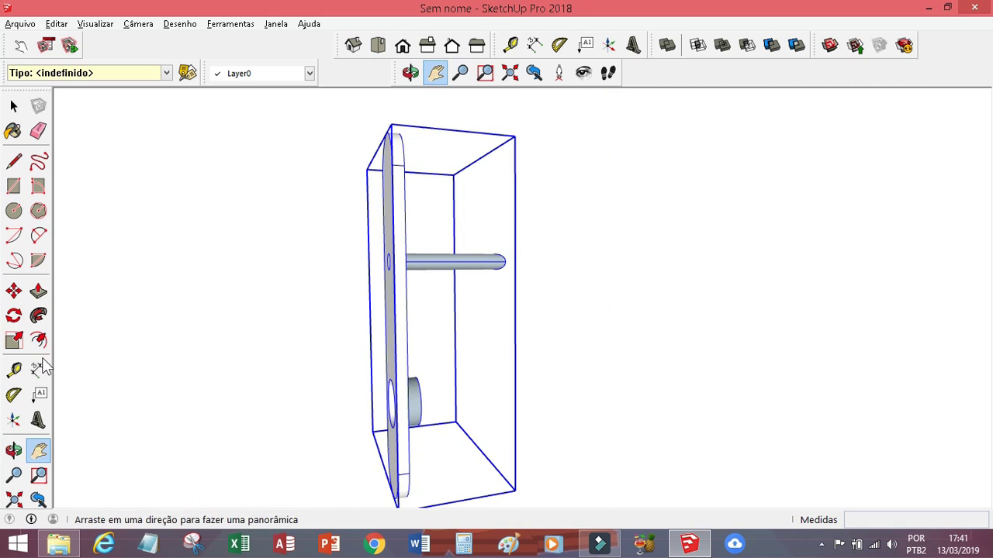
pyautogui.press('o')
pyautogui.moveTo(354, 293); pyautogui.dragTo(392, 190)
pyautogui.press('space')
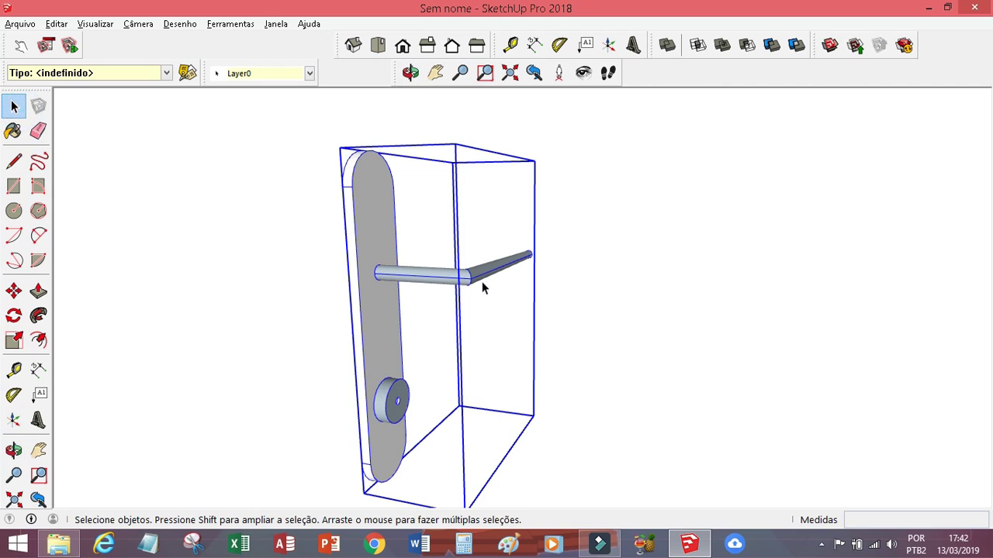
pyautogui.doubleClick(483, 272)
pyautogui.doubleClick(446, 281)
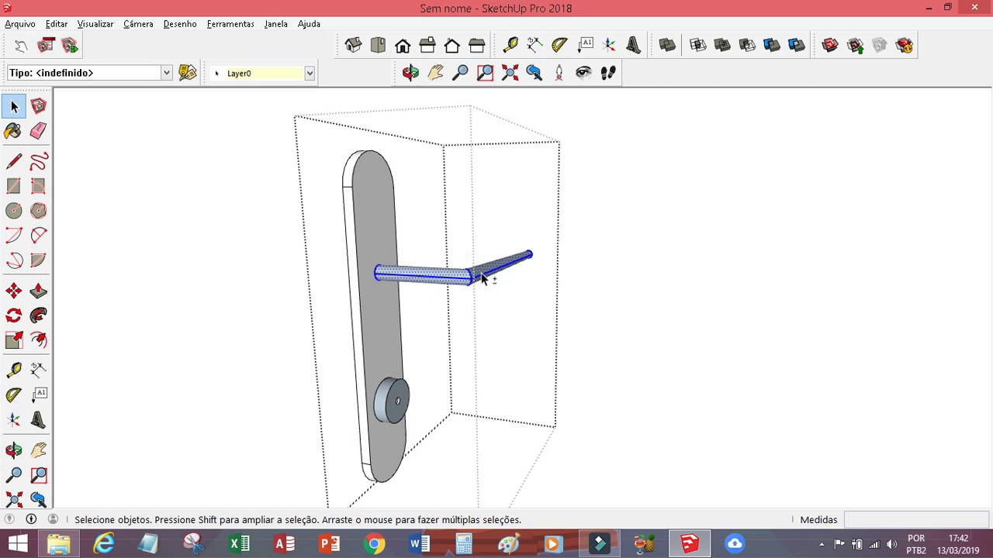
pyautogui.moveTo(446, 128); pyautogui.dragTo(651, 177, button='middle')
# Step: Paste a copy of the lever arm and rotate it 180 degrees
pyautogui.hotkey('ctrl', 'c')
pyautogui.hotkey('ctrl', 'v')
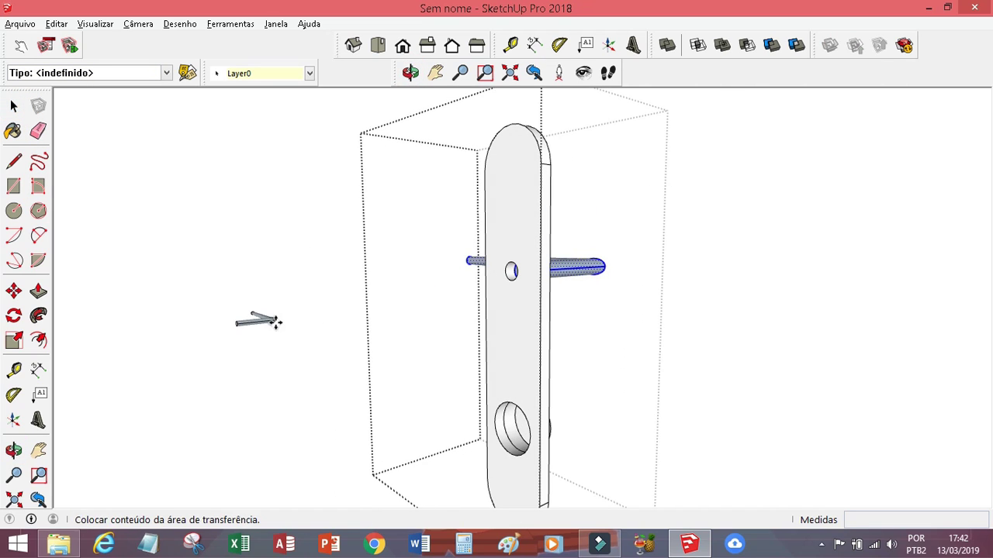
pyautogui.click(262, 321)
pyautogui.click(14, 315)
pyautogui.click(129, 271)
pyautogui.write('180')
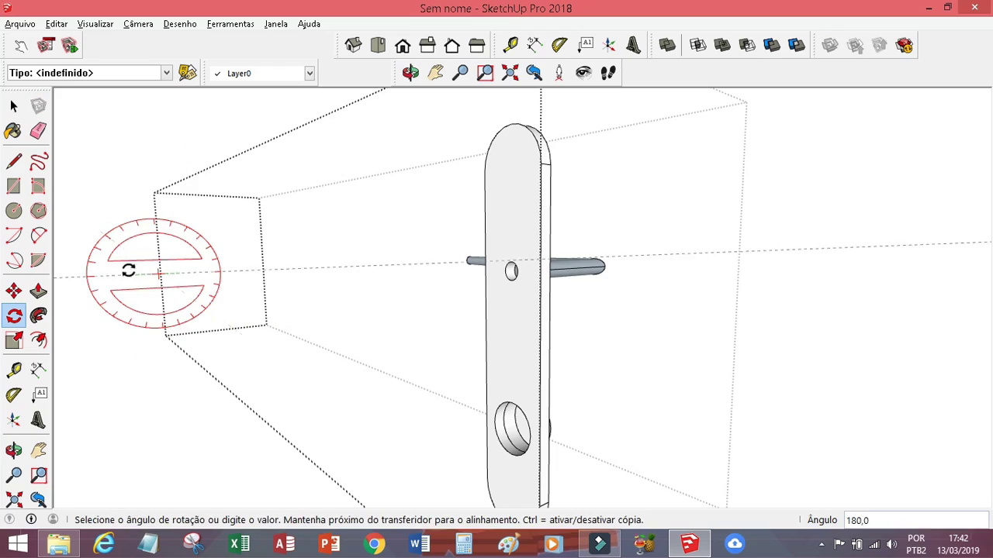
pyautogui.press('Return')
pyautogui.scroll(-5, 631, 377)
pyautogui.scroll(5, 285, 270)
# Step: Move the rotated lever copy onto the back of the plate
pyautogui.click(14, 290)
pyautogui.click(342, 263)
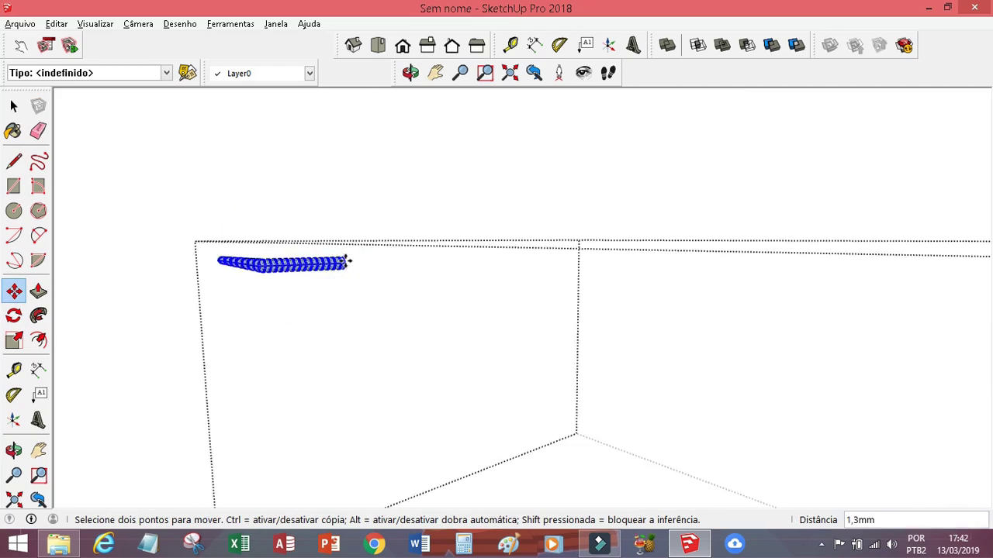
pyautogui.moveTo(341, 262); pyautogui.dragTo(665, 348, button='middle')
pyautogui.scroll(5, 698, 307)
pyautogui.scroll(-5, 698, 306)
pyautogui.scroll(3, 339, 284)
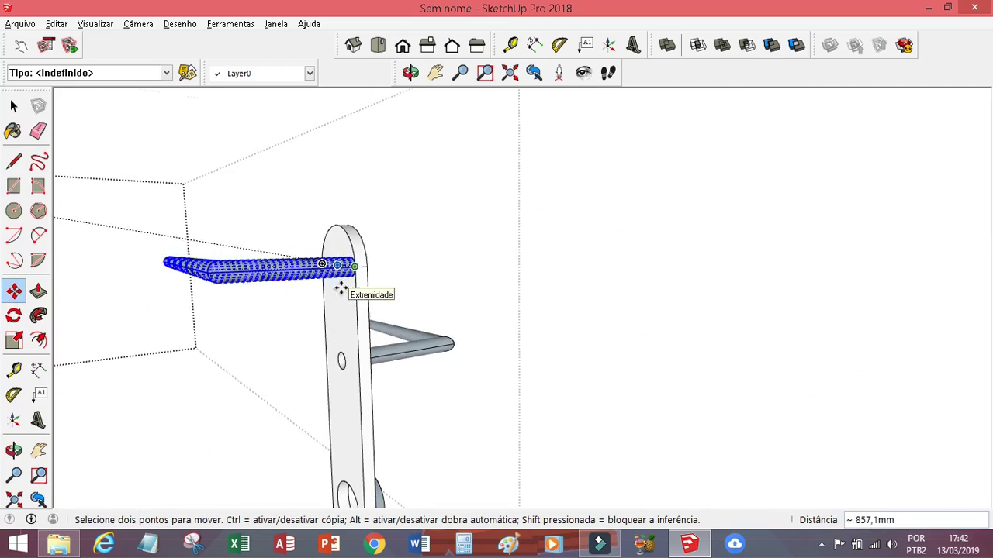
pyautogui.click(457, 348)
pyautogui.scroll(-2, 411, 345)
# Step: Paste a copy of the knob cylinder beside the plate and start rotating it
pyautogui.press('space')
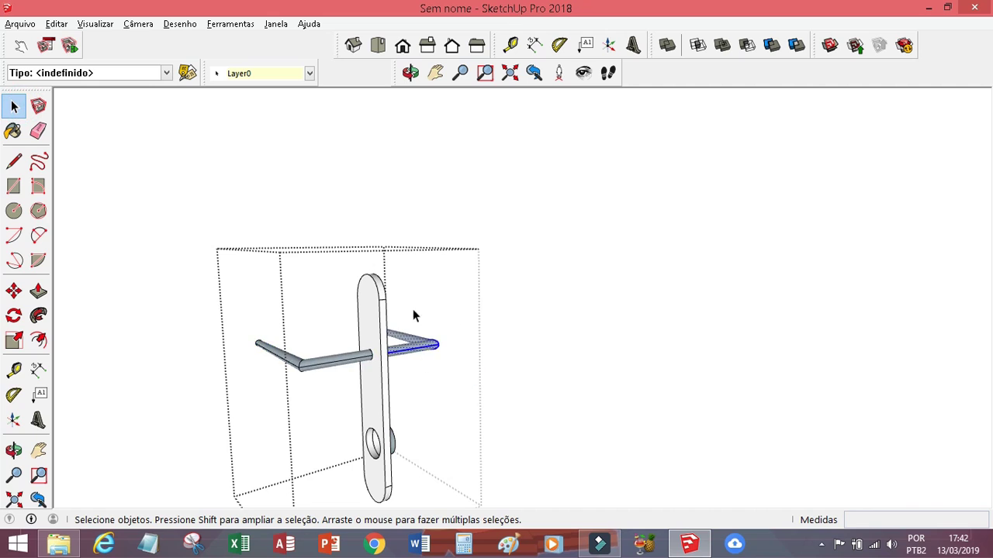
pyautogui.moveTo(412, 315); pyautogui.dragTo(435, 331, button='middle')
pyautogui.scroll(4, 390, 154)
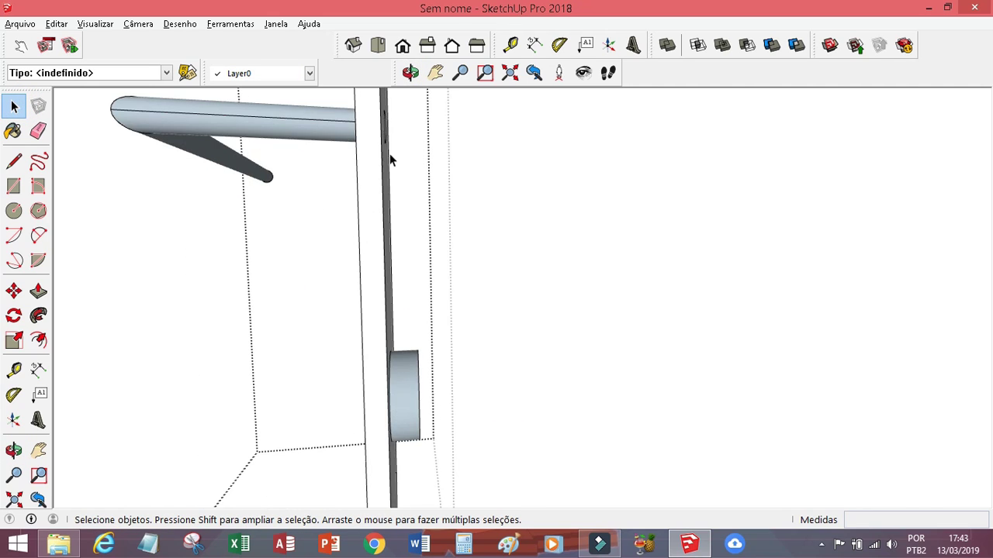
pyautogui.scroll(3, 314, 412)
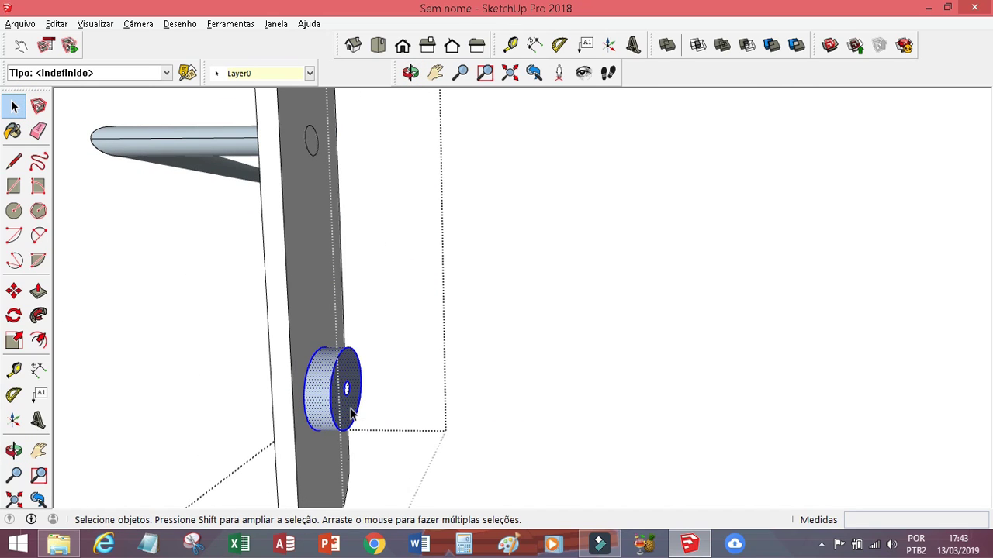
pyautogui.hotkey('ctrl', 'c')
pyautogui.hotkey('ctrl', 'v')
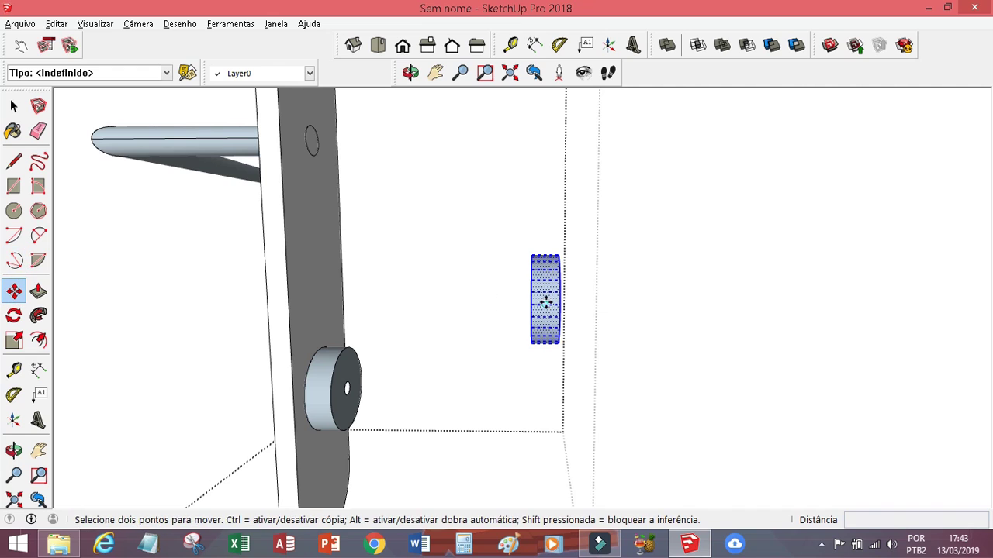
pyautogui.click(498, 278)
pyautogui.press('q')
pyautogui.click(497, 283)
# Step: Move the knob copy onto the plate's back near its lower hole, then cancel
pyautogui.moveTo(439, 284)
pyautogui.mouseDown(button='middle')
pyautogui.moveTo(460, 261)
pyautogui.moveTo(646, 186)
pyautogui.moveTo(585, 275)
pyautogui.mouseUp(button='middle')
pyautogui.press('m')
pyautogui.click(585, 274)
pyautogui.scroll(-3, 394, 446)
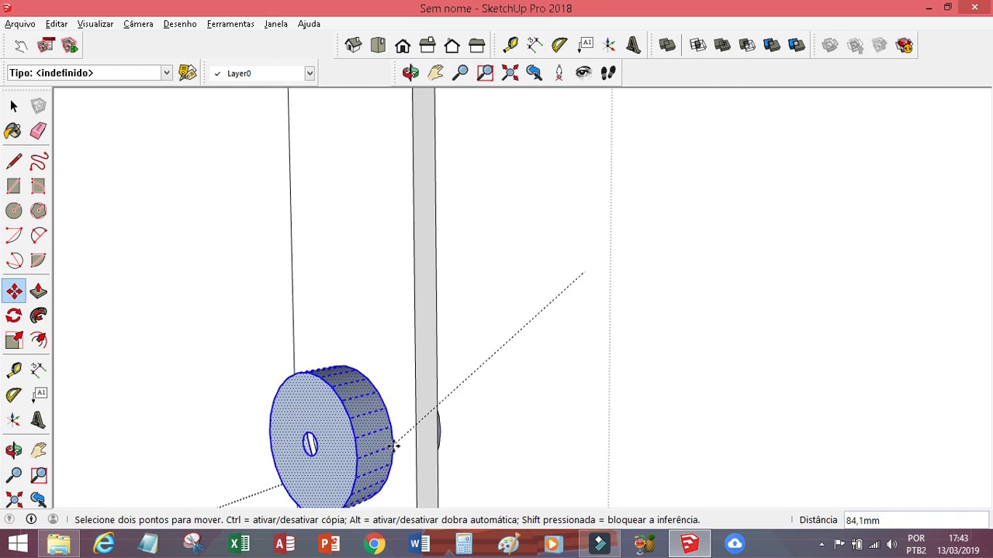
pyautogui.scroll(-5, 394, 446)
pyautogui.scroll(-3, 376, 399)
pyautogui.moveTo(417, 344)
pyautogui.mouseDown(button='middle')
pyautogui.moveTo(428, 229)
pyautogui.moveTo(381, 387)
pyautogui.moveTo(399, 380)
pyautogui.mouseUp(button='middle')
pyautogui.scroll(2, 381, 387)
pyautogui.press('m')
pyautogui.scroll(-5, 235, 311)
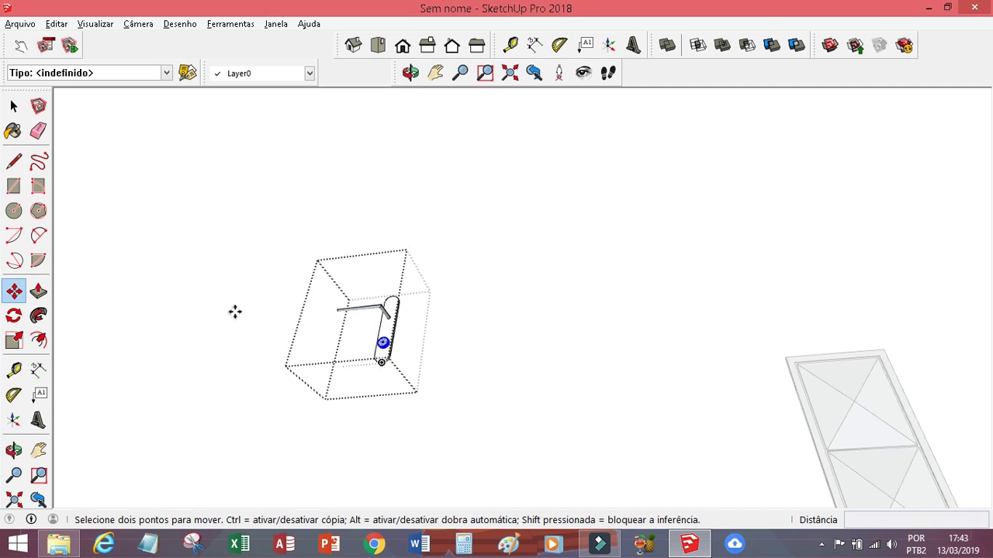
pyautogui.press('space')
pyautogui.moveTo(594, 284)
pyautogui.mouseDown(button='middle')
pyautogui.moveTo(388, 324)
pyautogui.moveTo(617, 179)
pyautogui.mouseUp(button='middle')
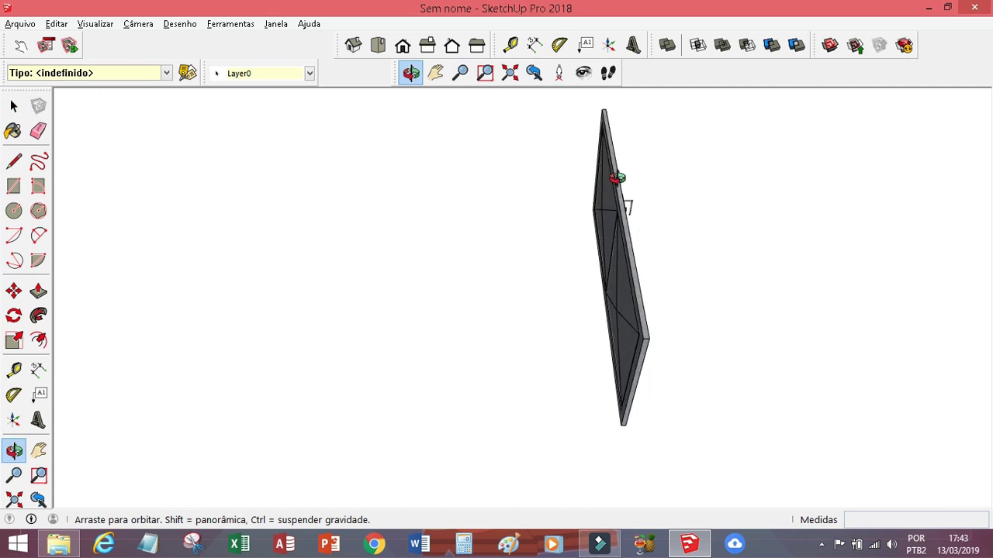
# Step: Start a line on the door panel, orbit out, then return to the previous view
pyautogui.scroll(8, 375, 403)
pyautogui.click(13, 161)
pyautogui.click(500, 465)
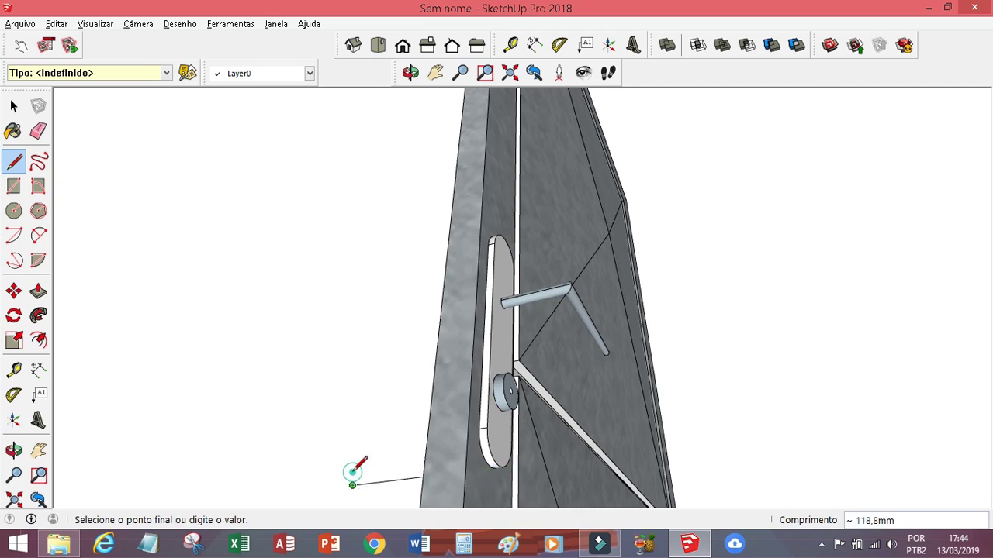
pyautogui.scroll(-5, 352, 472)
pyautogui.moveTo(614, 342); pyautogui.dragTo(500, 472, button='middle')
pyautogui.scroll(-5, 447, 443)
pyautogui.moveTo(448, 443); pyautogui.dragTo(449, 421, button='middle')
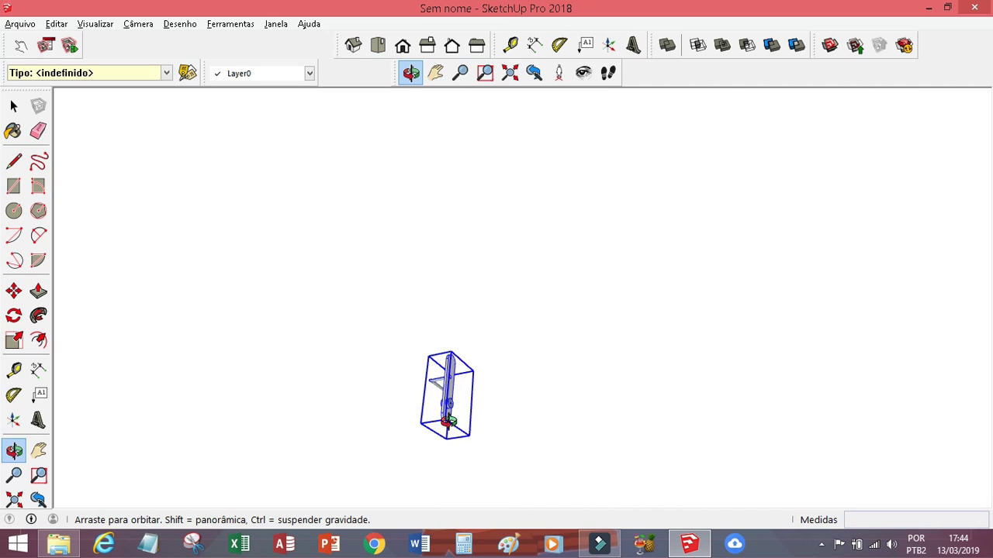
pyautogui.click(534, 72)
# Step: Move the handle group onto the door's left stile beside the crossbar
pyautogui.press('m')
pyautogui.click(383, 436)
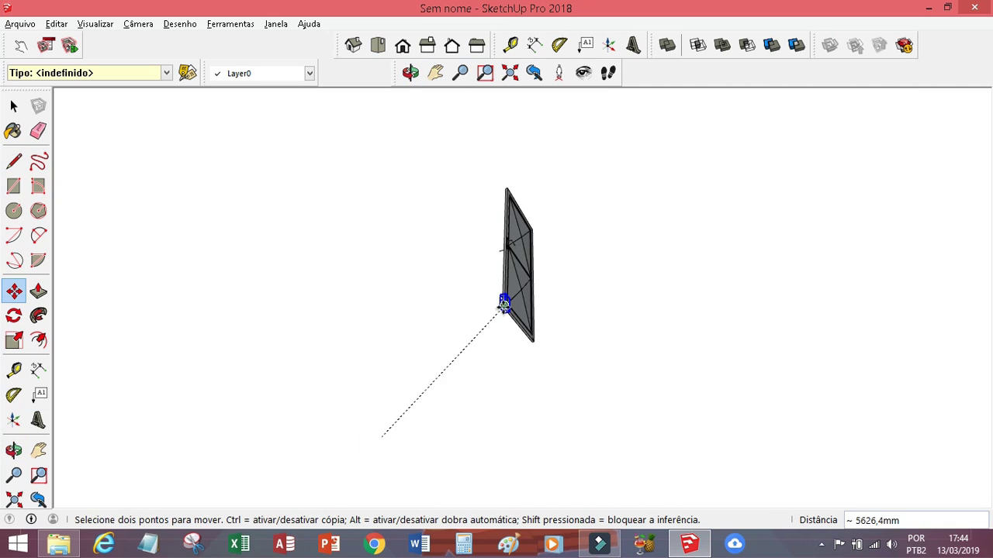
pyautogui.scroll(5, 504, 302)
pyautogui.scroll(-2, 505, 310)
pyautogui.moveTo(525, 261)
pyautogui.mouseDown(button='middle')
pyautogui.moveTo(480, 254)
pyautogui.moveTo(679, 198)
pyautogui.mouseUp(button='middle')
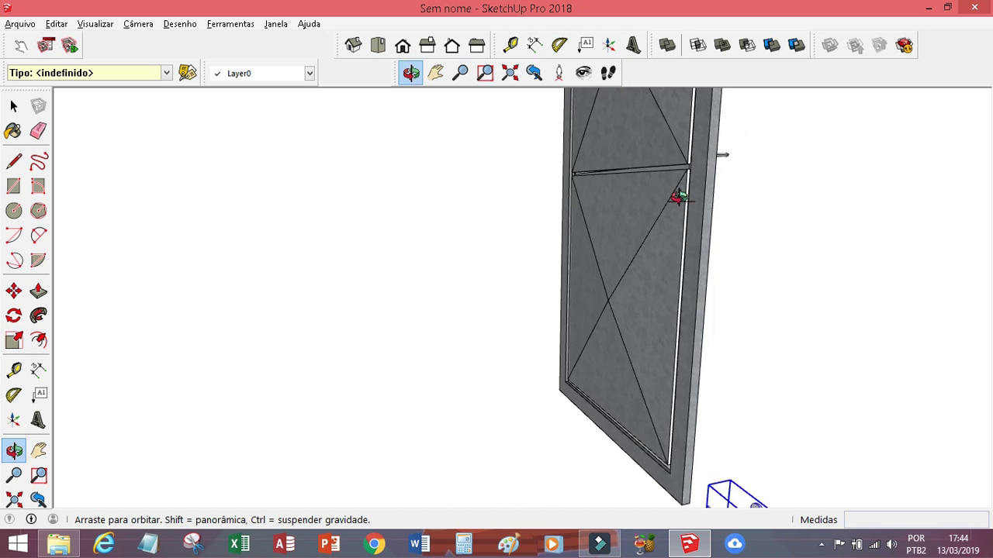
pyautogui.scroll(5, 679, 198)
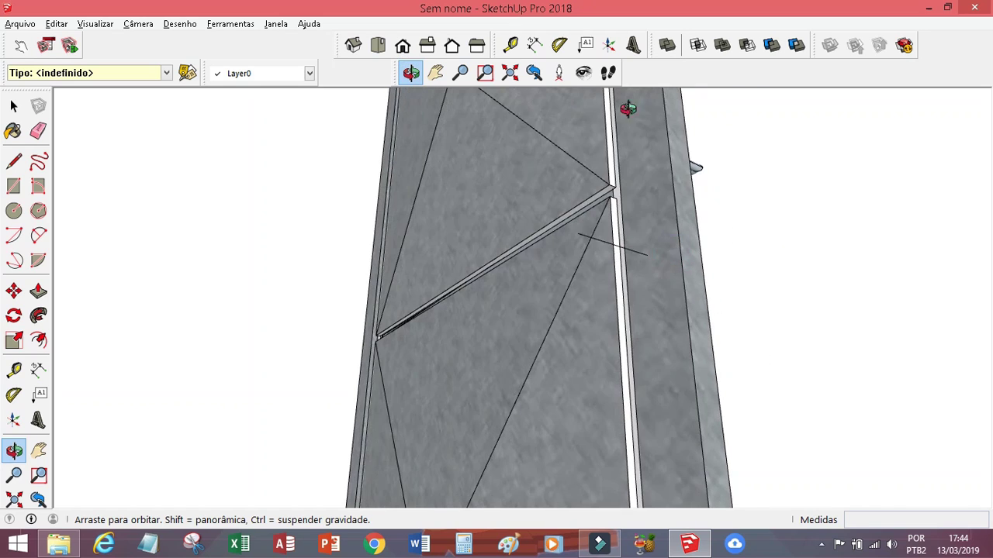
pyautogui.click(37, 131)
pyautogui.scroll(-3, 515, 317)
# Step: Orbit to face the door's front and open then close the Arquivo menu
pyautogui.click(409, 72)
pyautogui.moveTo(434, 194); pyautogui.dragTo(155, 168)
pyautogui.click(19, 23)
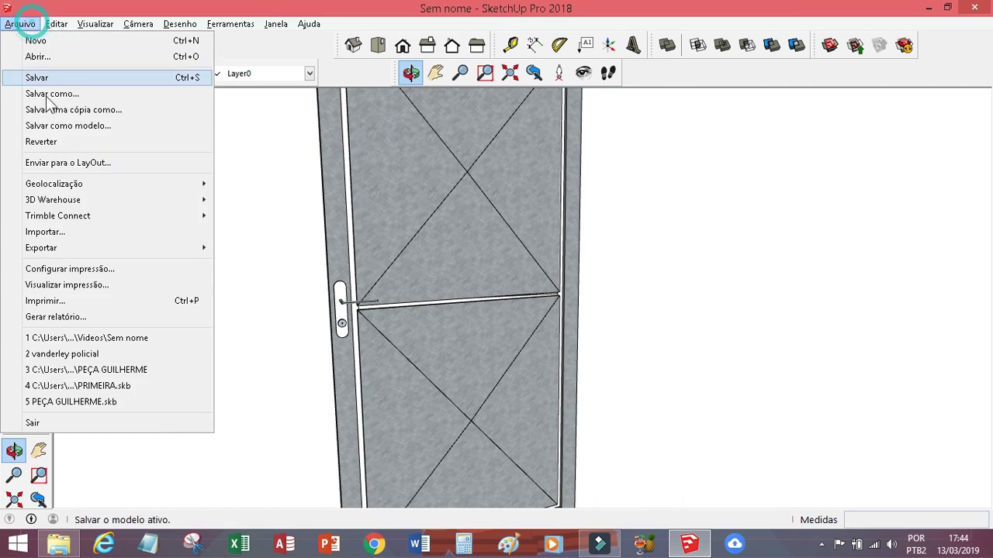
pyautogui.click(485, 308)
pyautogui.click(822, 544)
pyautogui.rightClick(844, 447)
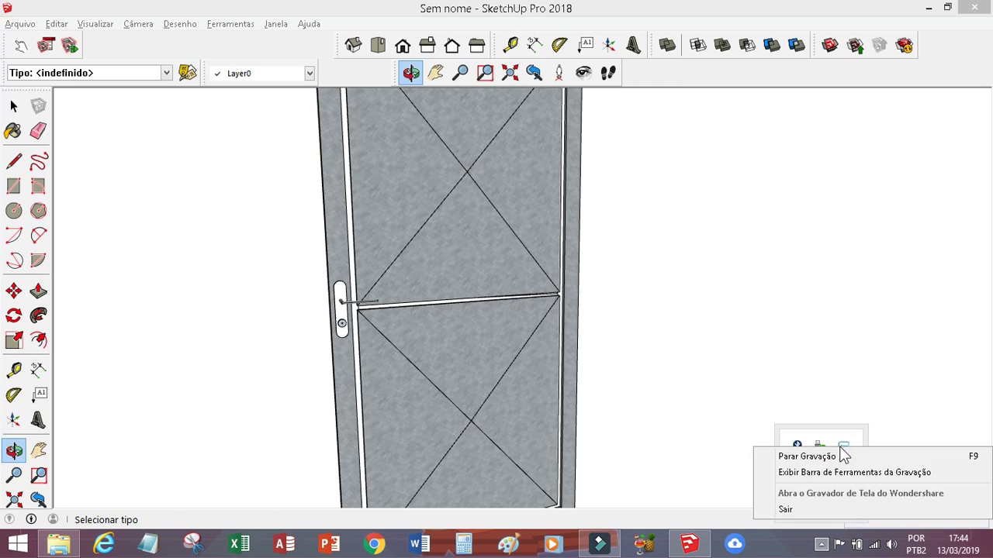
pyautogui.click(843, 454)
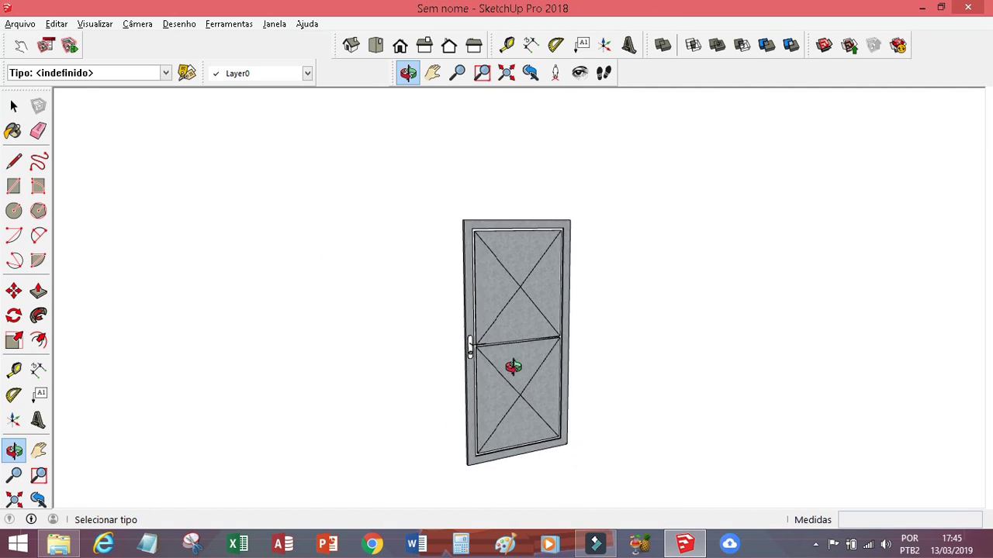
# Step: In Top view, draw a thin rectangular latch bar outline with a 1000 mm long side
pyautogui.moveTo(158, 338)
pyautogui.mouseDown()
pyautogui.moveTo(432, 255)
pyautogui.moveTo(442, 277)
pyautogui.mouseUp()
pyautogui.click(376, 45)
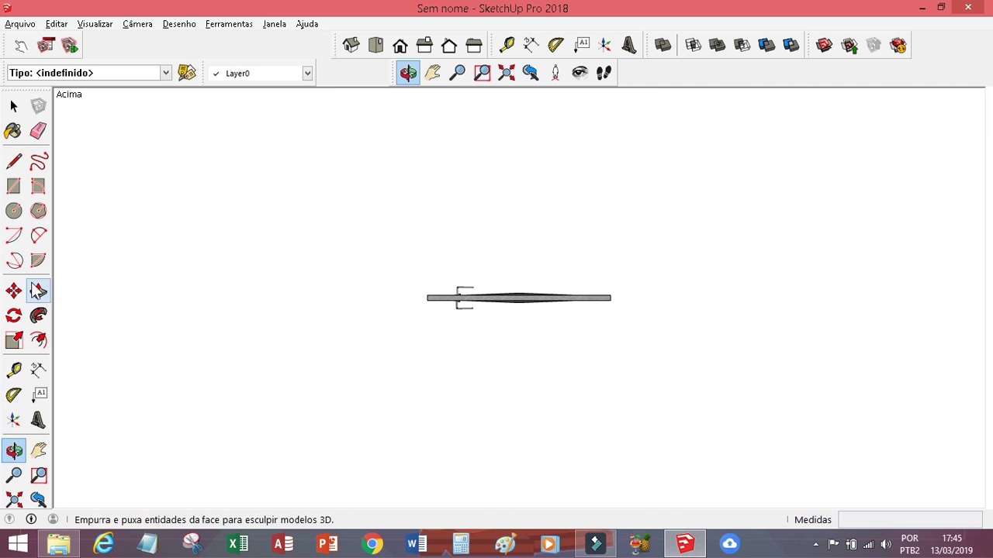
pyautogui.click(14, 160)
pyautogui.click(442, 208)
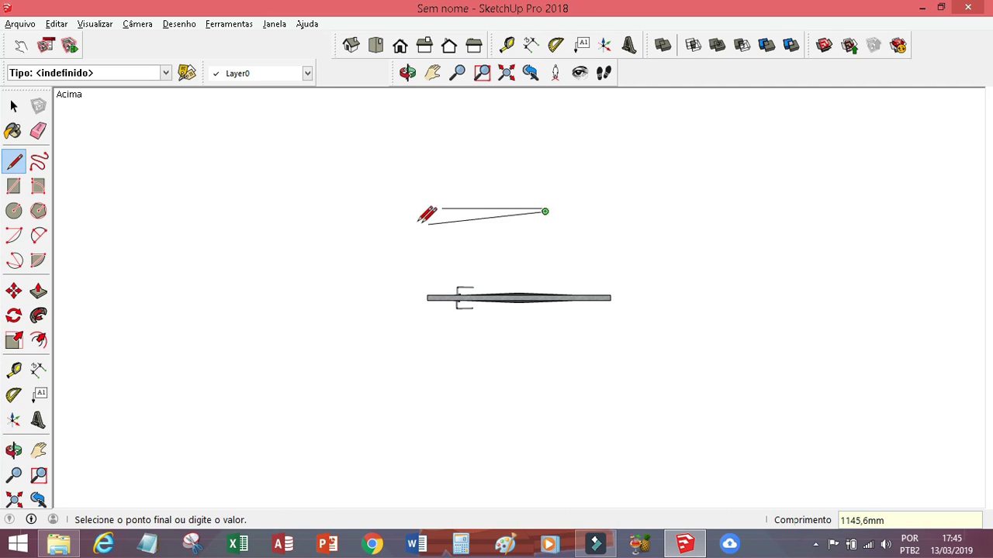
pyautogui.scroll(3, 455, 208)
pyautogui.write('30')
pyautogui.press('Return')
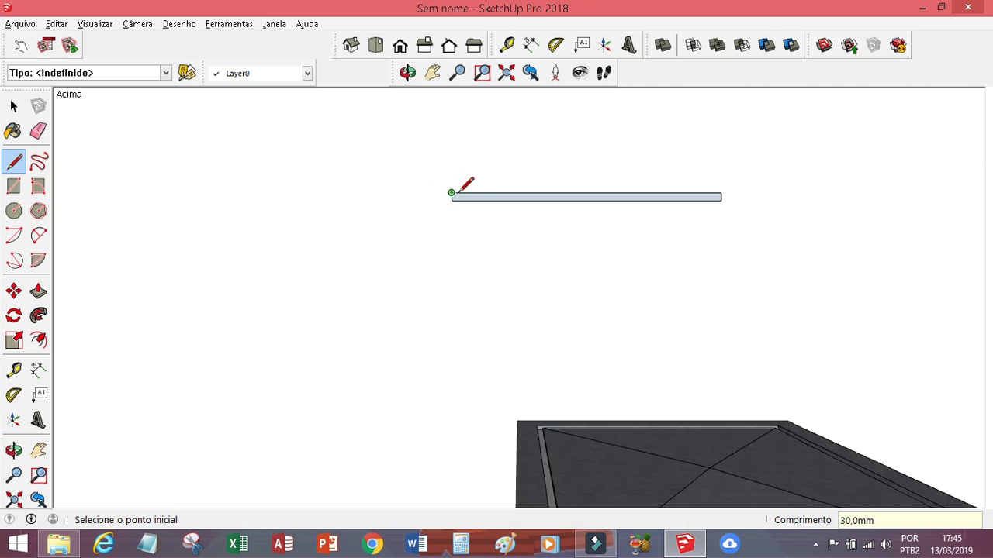
pyautogui.scroll(2, 452, 200)
pyautogui.scroll(1, 450, 202)
pyautogui.scroll(2, 448, 204)
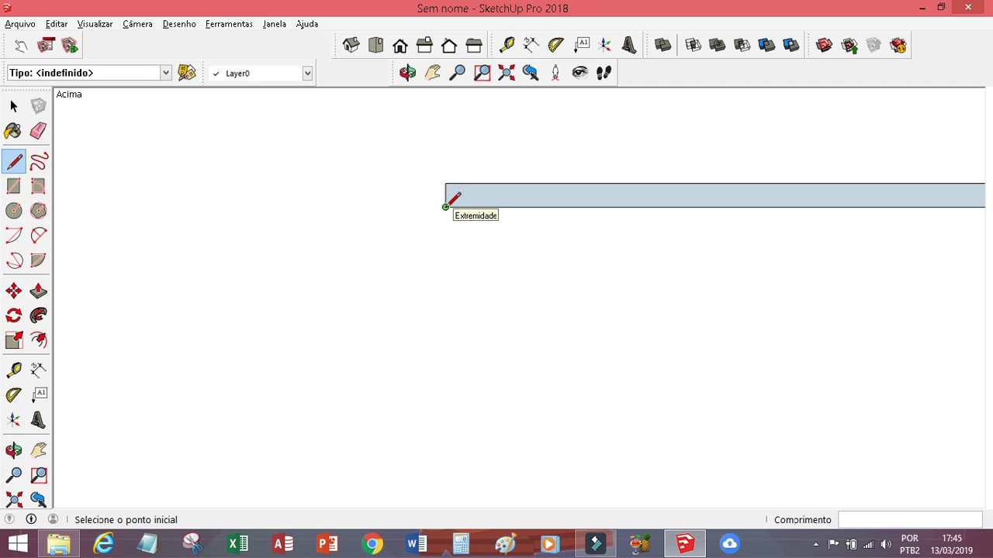
pyautogui.scroll(1, 446, 207)
# Step: Place guide lines 6 mm, 2 mm and 18 mm from the bar's left and bottom edges
pyautogui.click(13, 370)
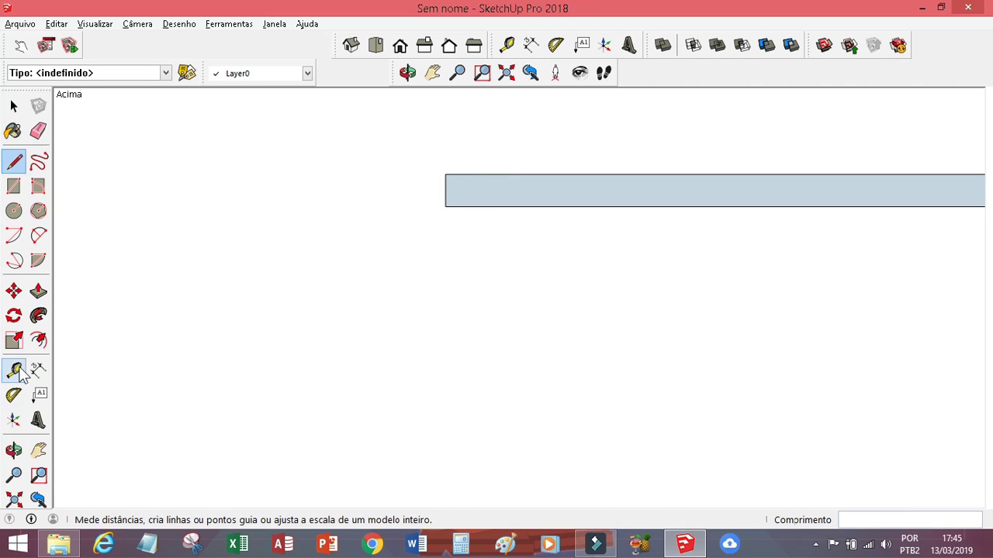
pyautogui.click(445, 190)
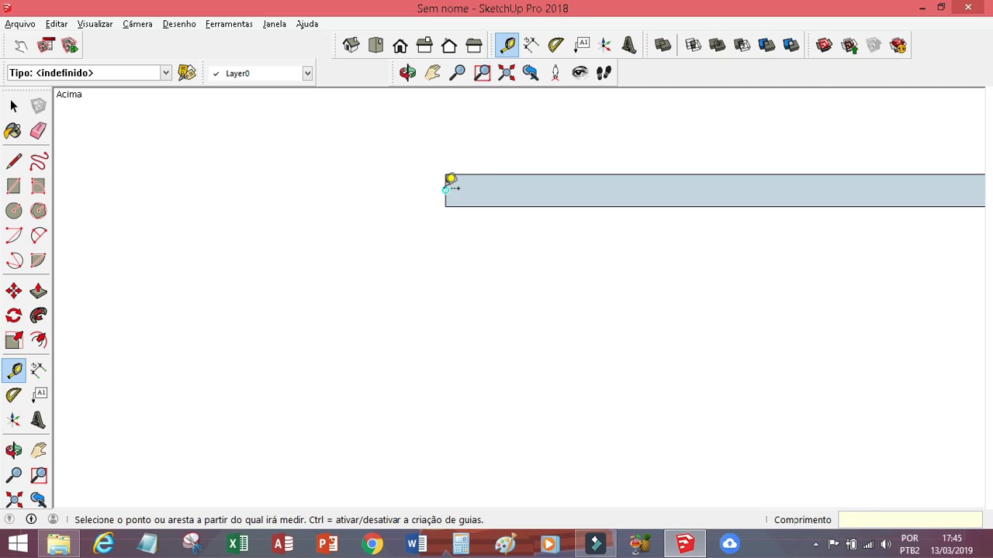
pyautogui.click(446, 189)
pyautogui.write('6')
pyautogui.scroll(1, 446, 198)
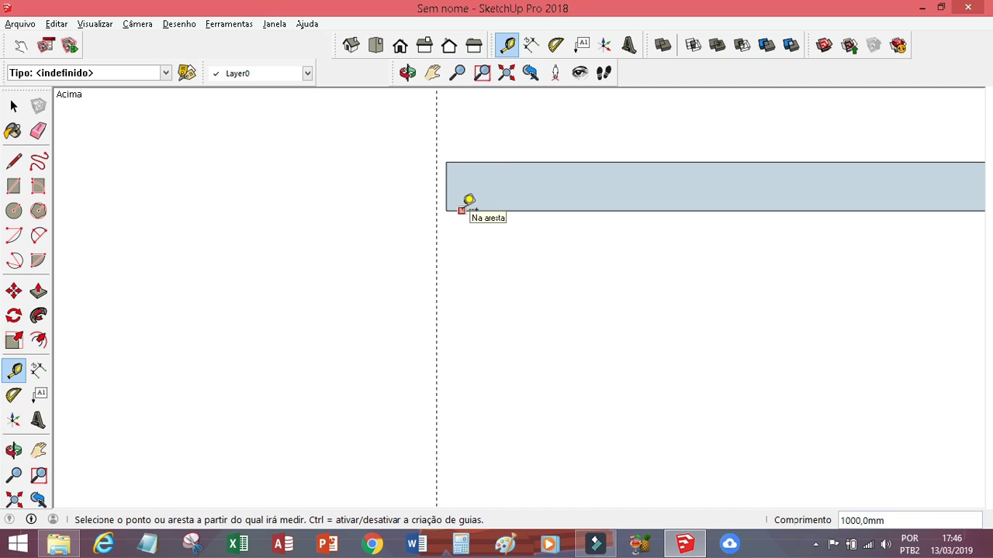
pyautogui.click(457, 210)
pyautogui.write('2')
pyautogui.press('Return')
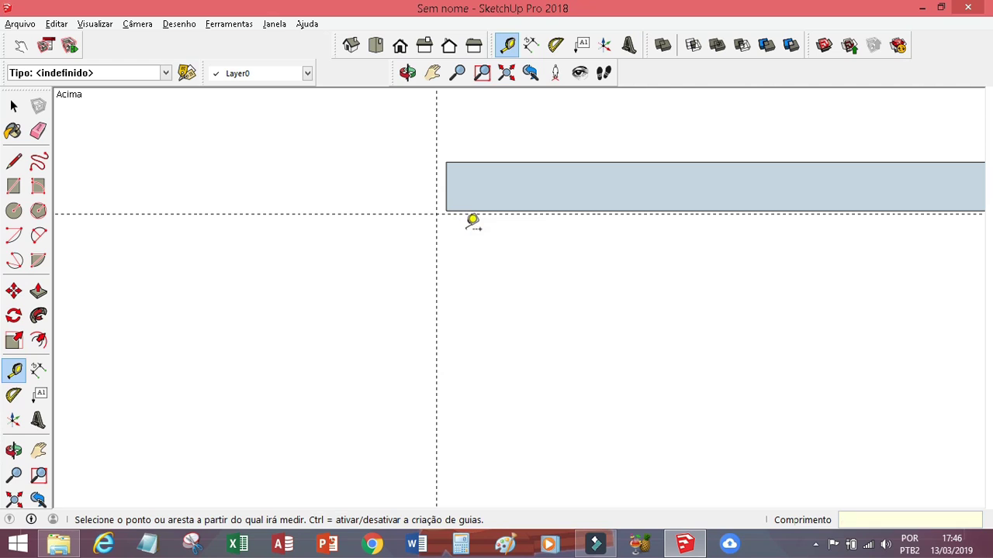
pyautogui.click(436, 217)
pyautogui.write('18')
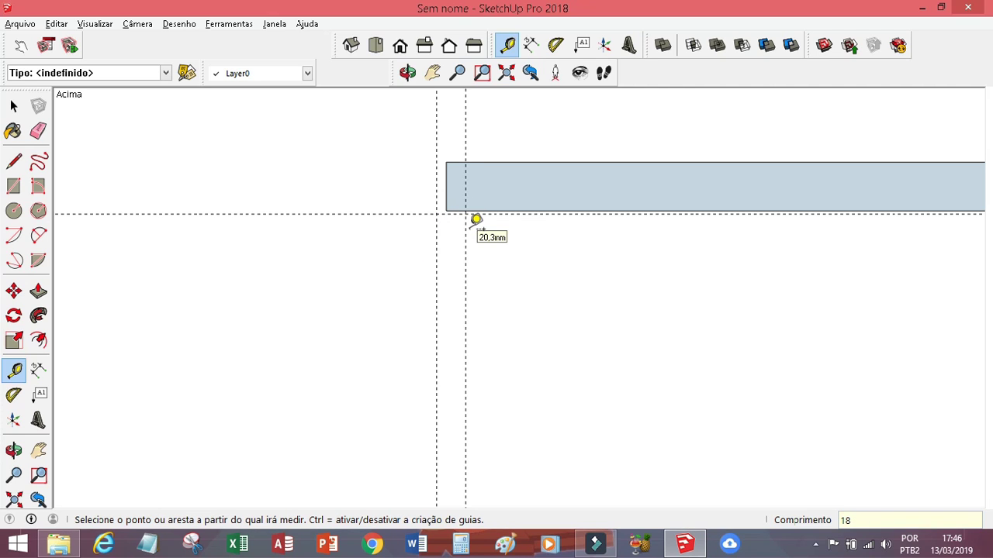
# Step: Add guides at 15, 20, 30 and 50 mm from the bar's top edge and guide intersections
pyautogui.click(489, 161)
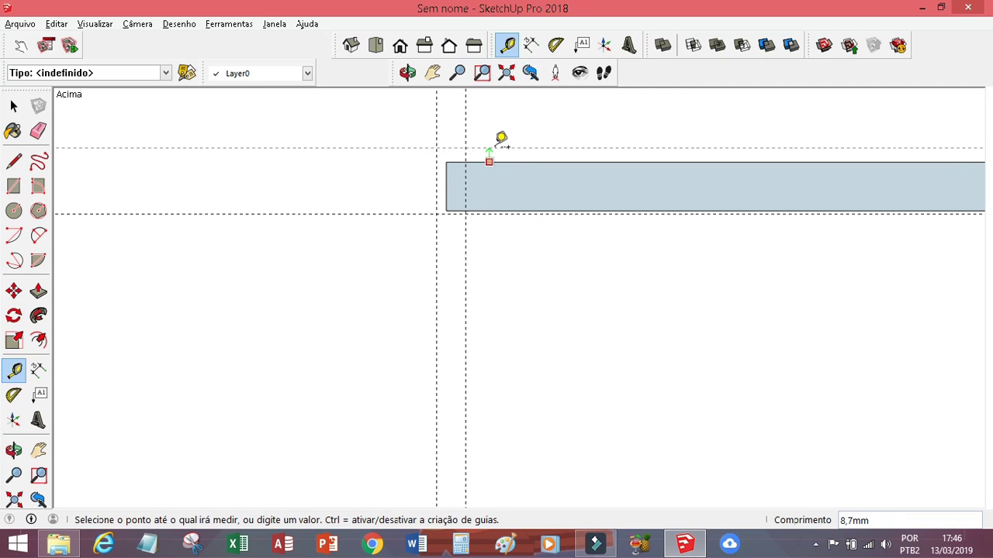
pyautogui.press('Return')
pyautogui.click(498, 137)
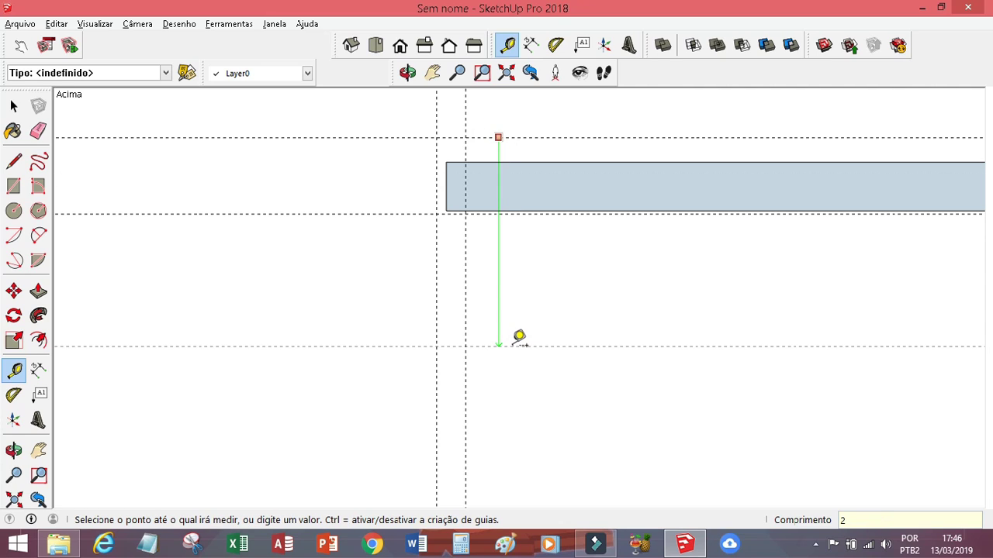
pyautogui.write('20')
pyautogui.press('Return')
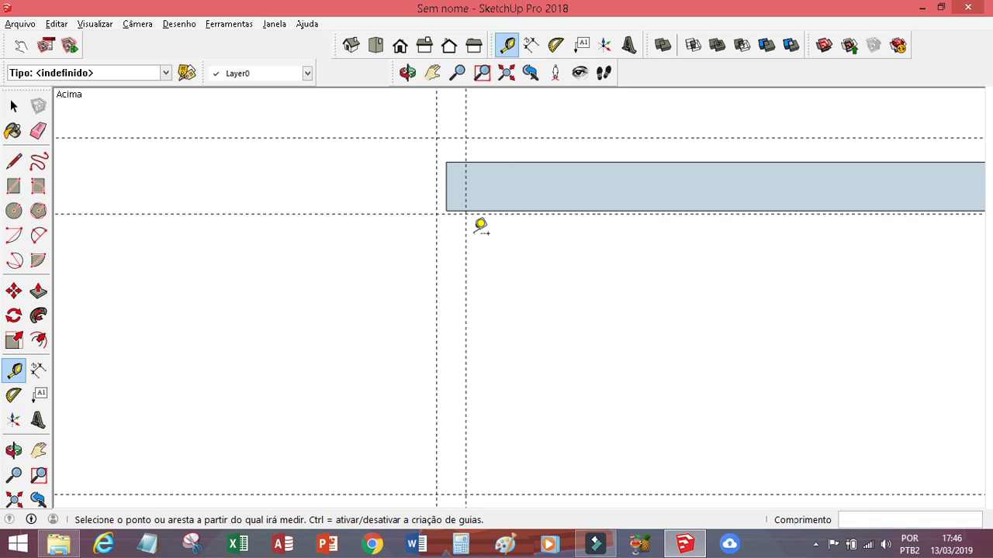
pyautogui.click(436, 148)
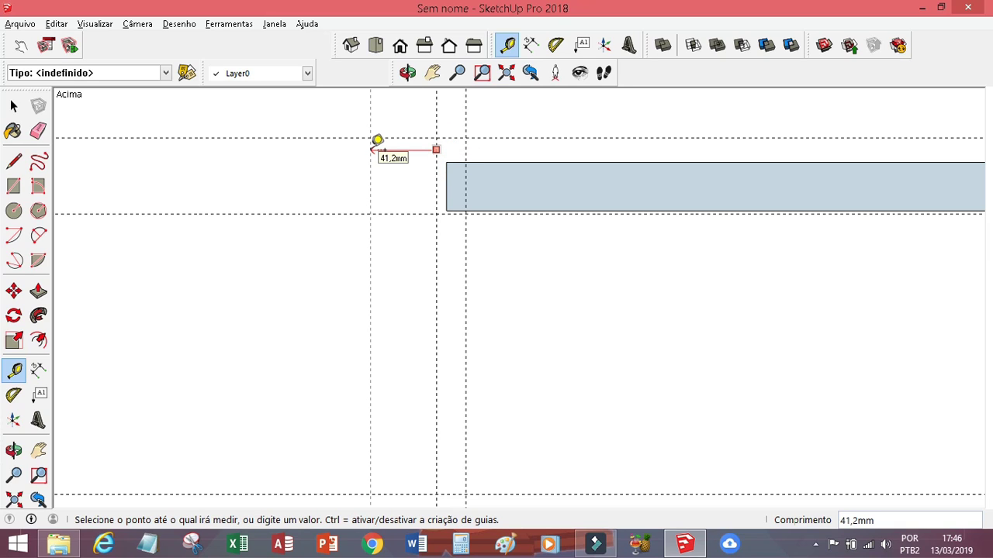
pyautogui.press('Return')
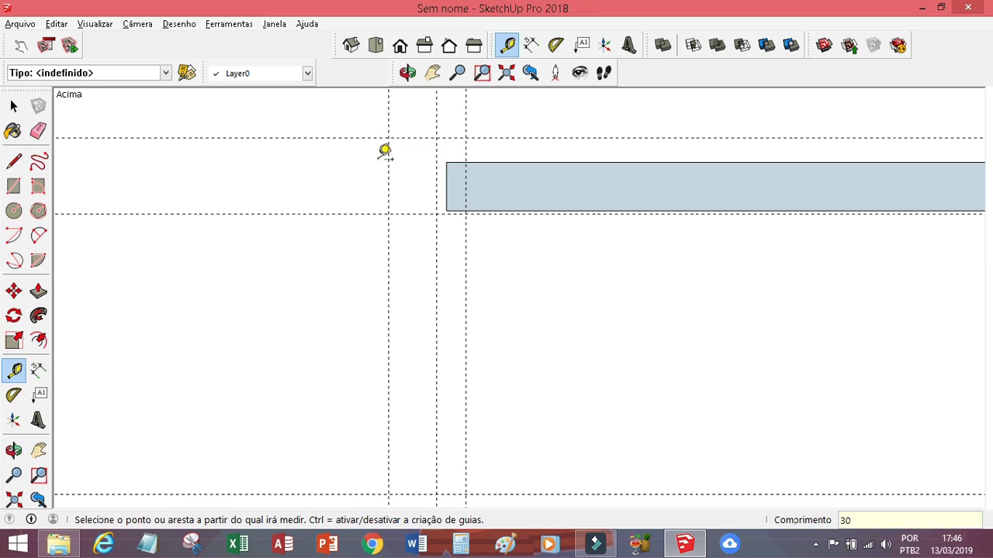
pyautogui.click(465, 248)
pyautogui.write('50')
pyautogui.press('Return')
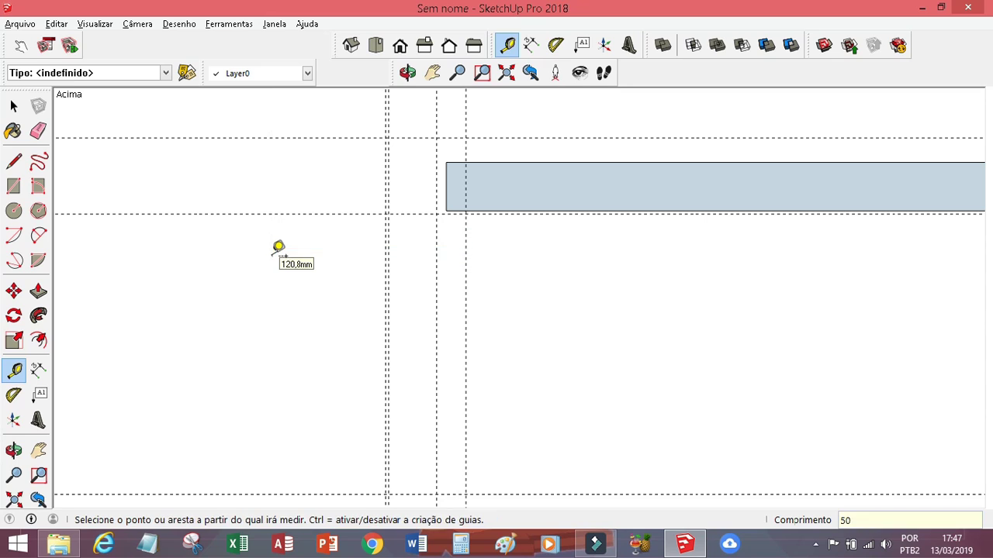
# Step: Trace the stepped L-shaped tab outline along the guides at the bar's left end
pyautogui.press('l')
pyautogui.click(435, 137)
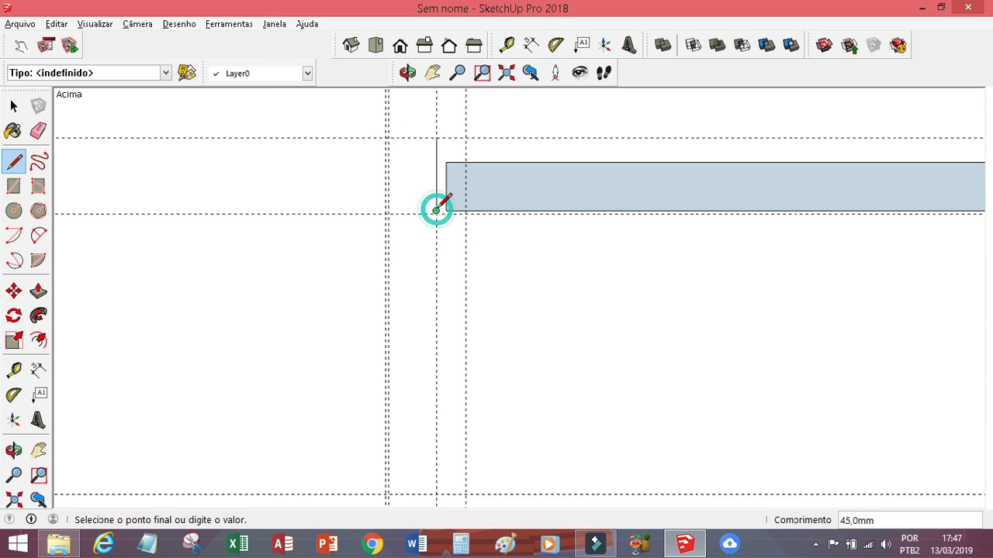
pyautogui.scroll(2, 443, 216)
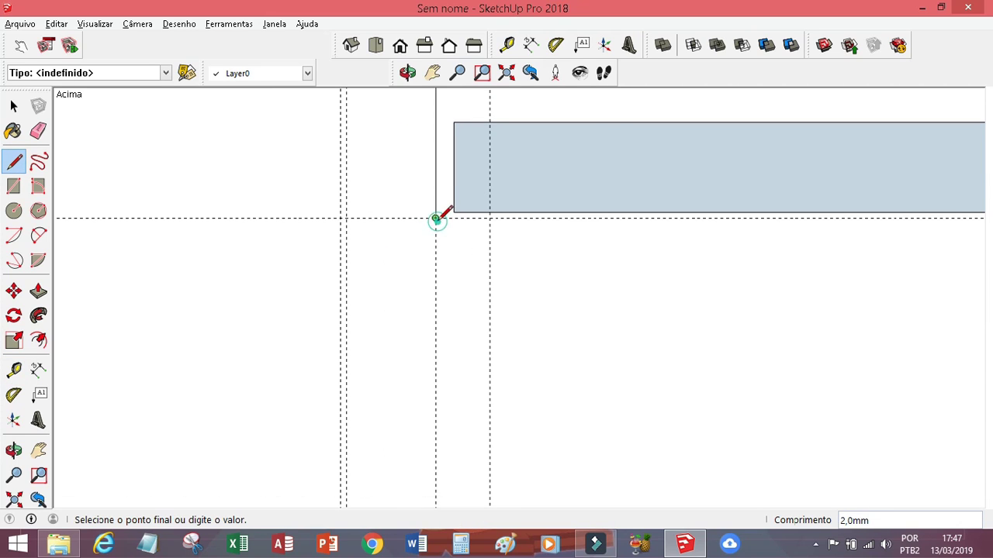
pyautogui.scroll(-3, 489, 217)
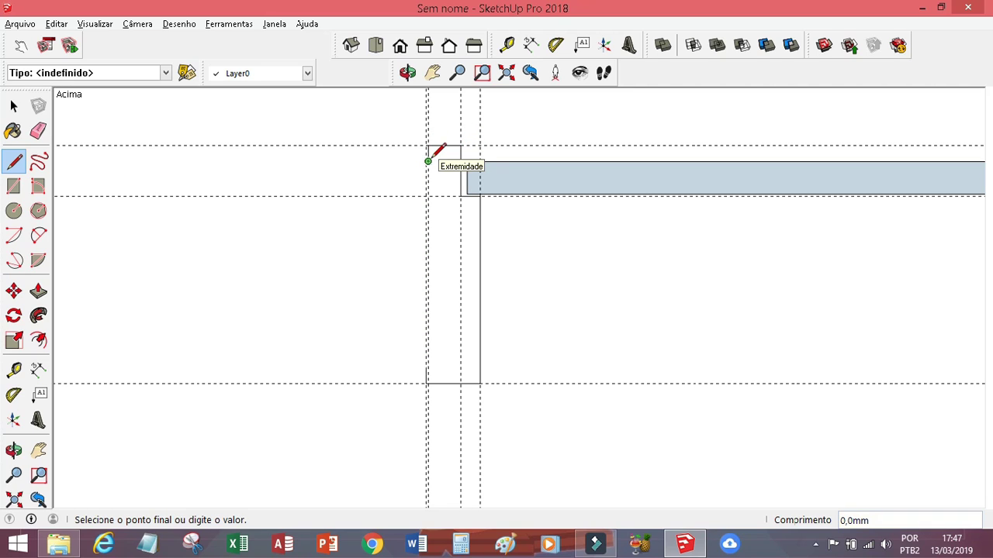
pyautogui.scroll(2, 427, 367)
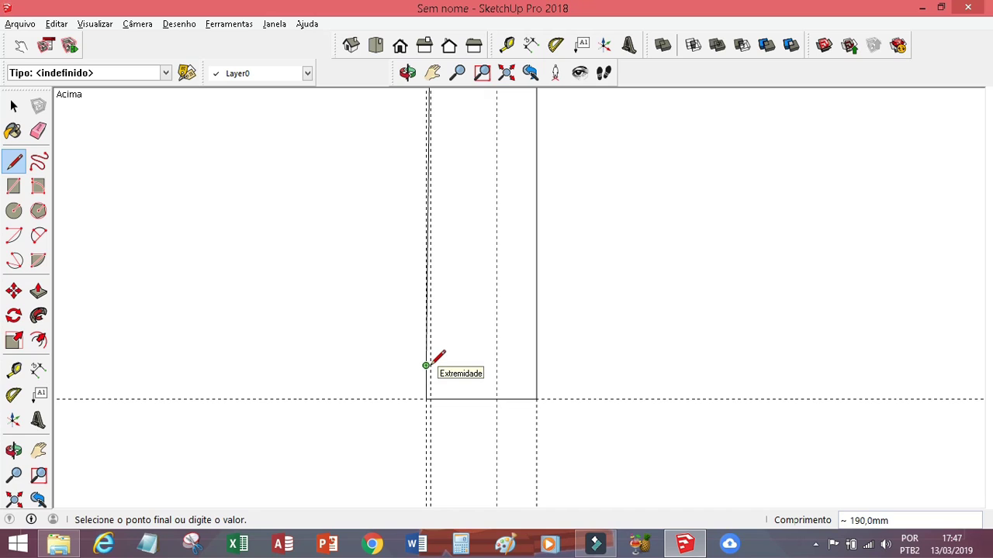
pyautogui.click(427, 366)
pyautogui.click(39, 133)
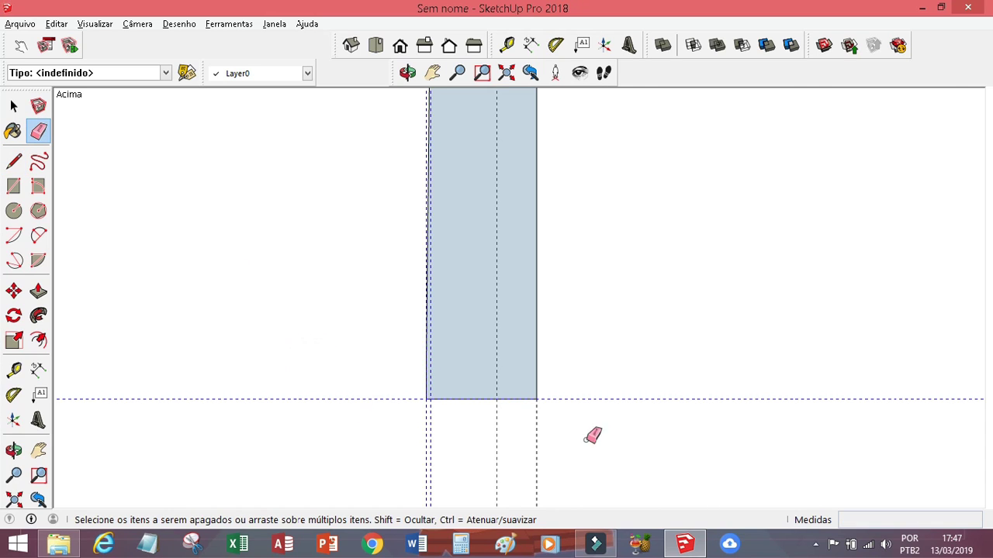
pyautogui.scroll(-3, 487, 359)
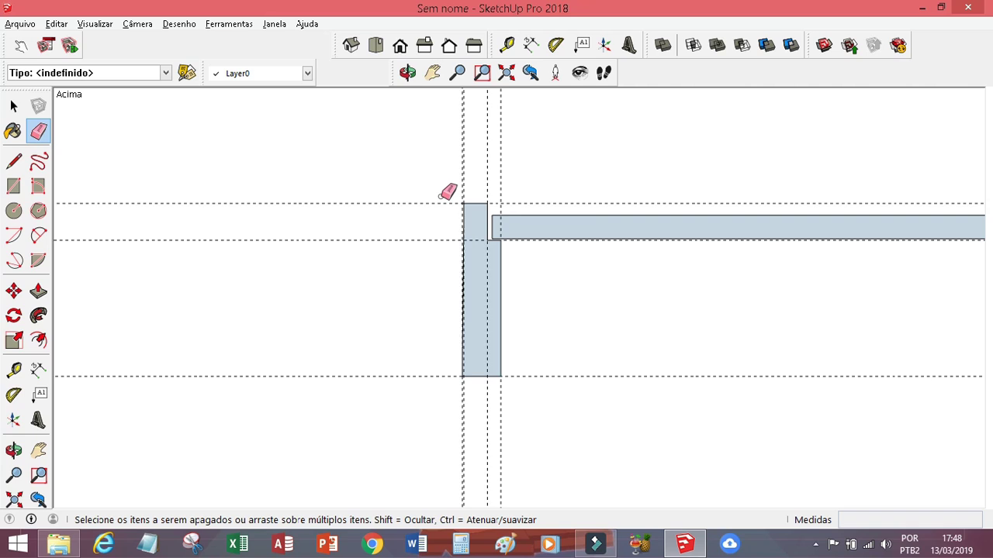
pyautogui.hotkey('ctrl', 'z')
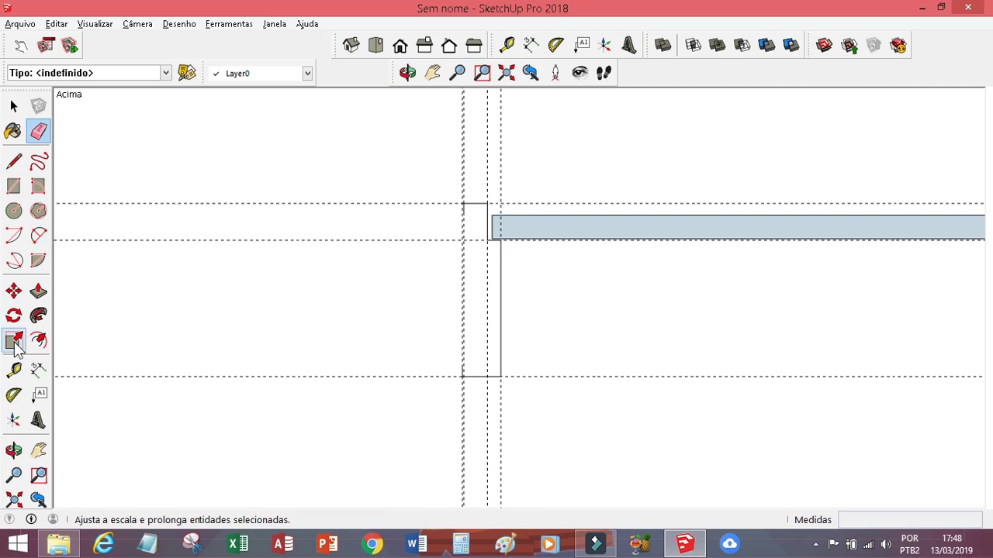
# Step: Add 15 mm guide lines near the bottom guide to frame the wide block
pyautogui.click(13, 370)
pyautogui.click(433, 204)
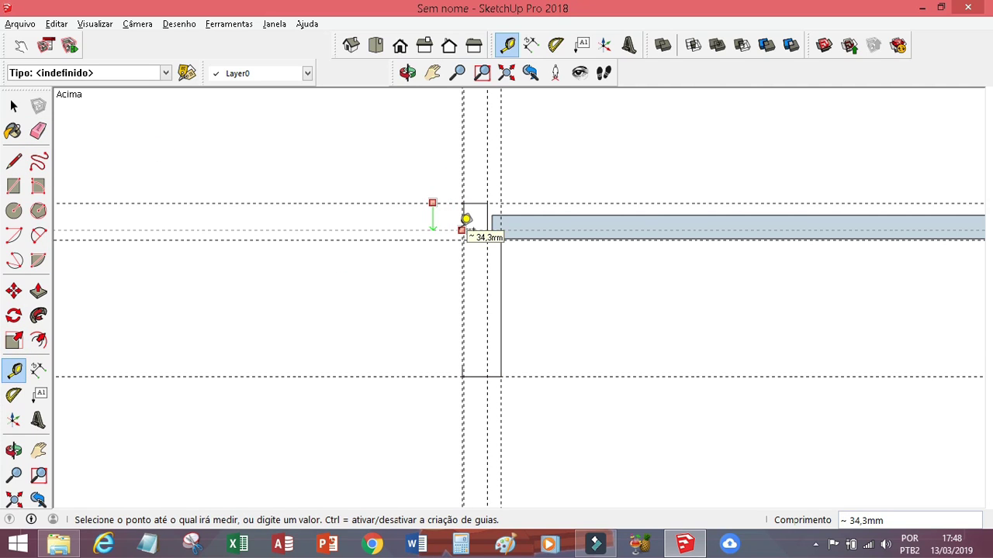
pyautogui.write('15')
pyautogui.press('Return')
pyautogui.click(432, 376)
pyautogui.click(433, 365)
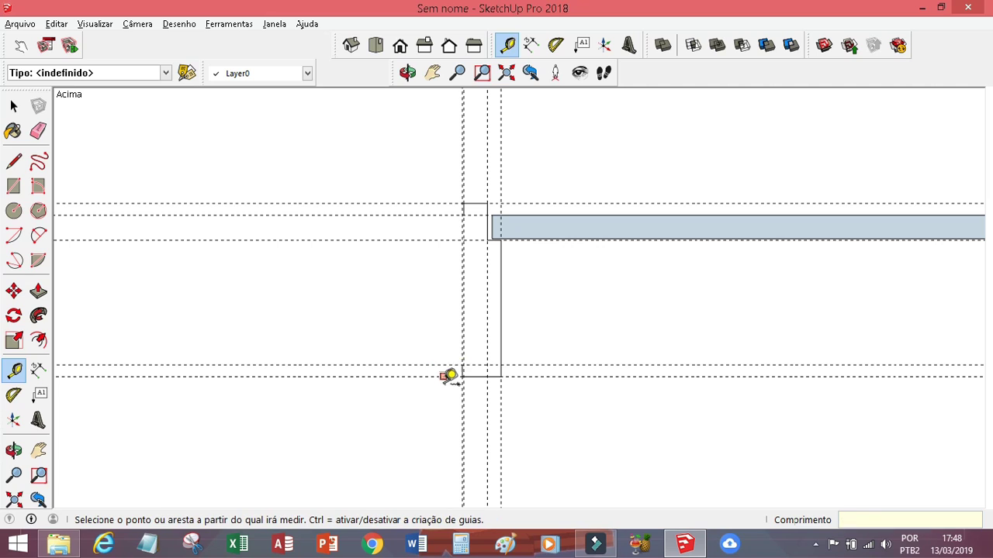
pyautogui.click(486, 297)
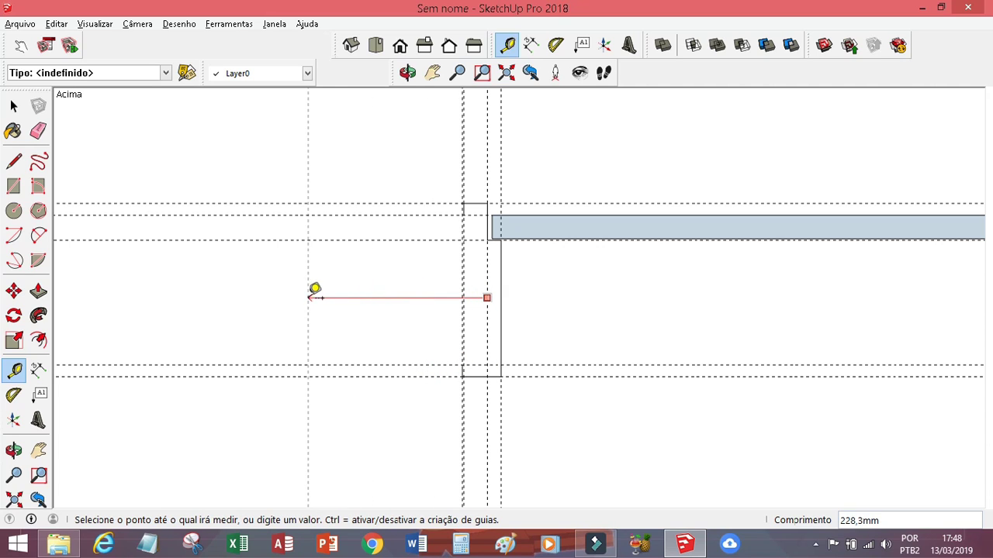
pyautogui.press('Escape')
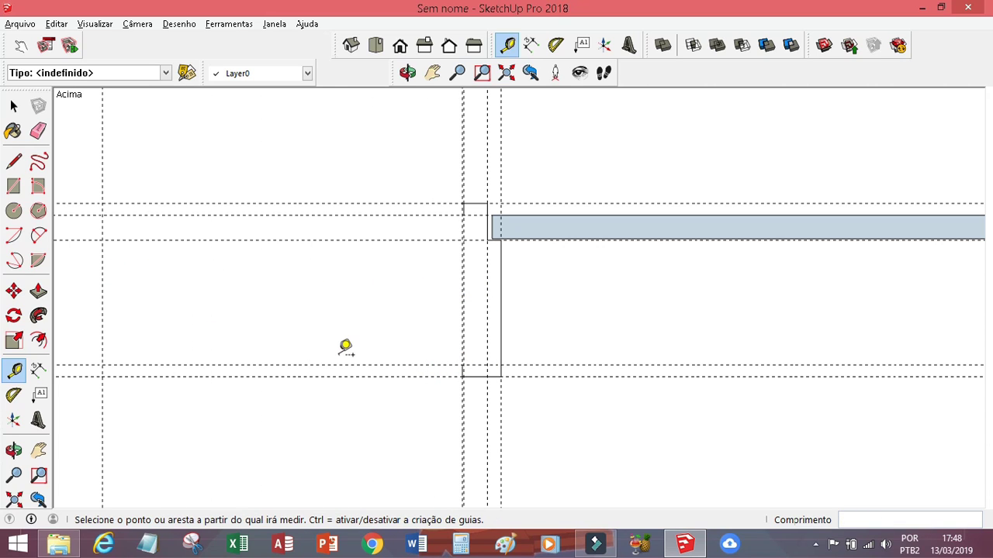
# Step: Draw the wide rectangular block along the guides and erase the leftover guides and edges
pyautogui.press('l')
pyautogui.click(103, 214)
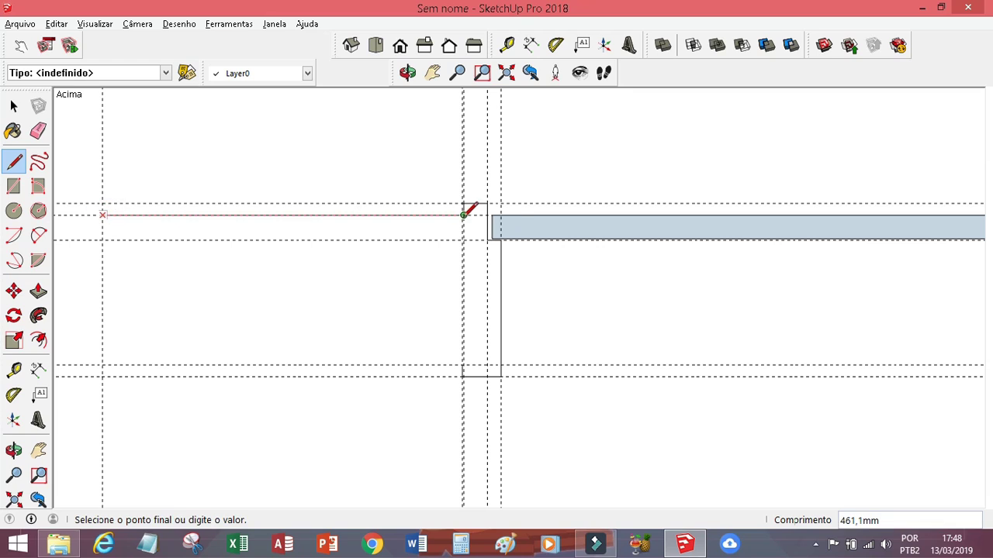
pyautogui.click(462, 365)
pyautogui.click(38, 131)
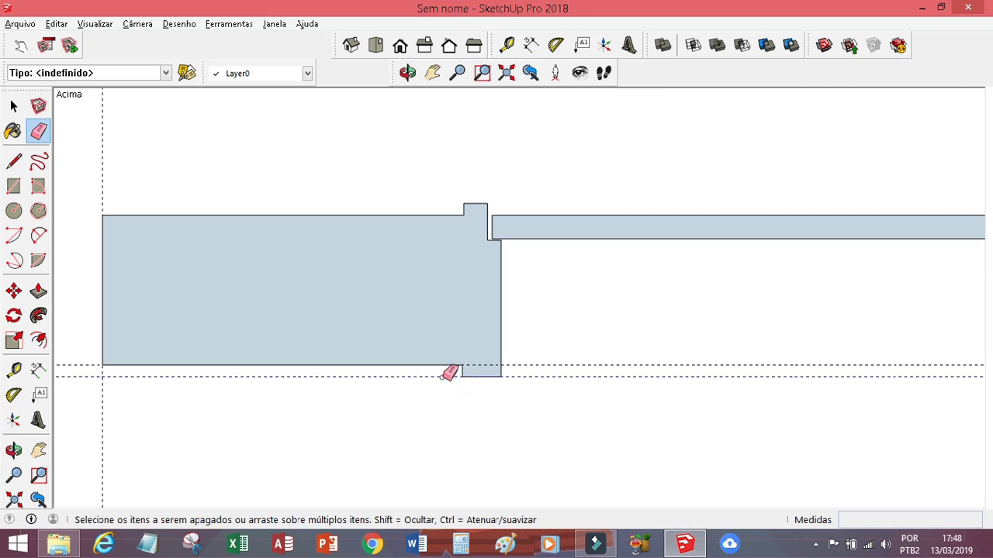
pyautogui.scroll(-2, 505, 317)
pyautogui.scroll(-1, 259, 220)
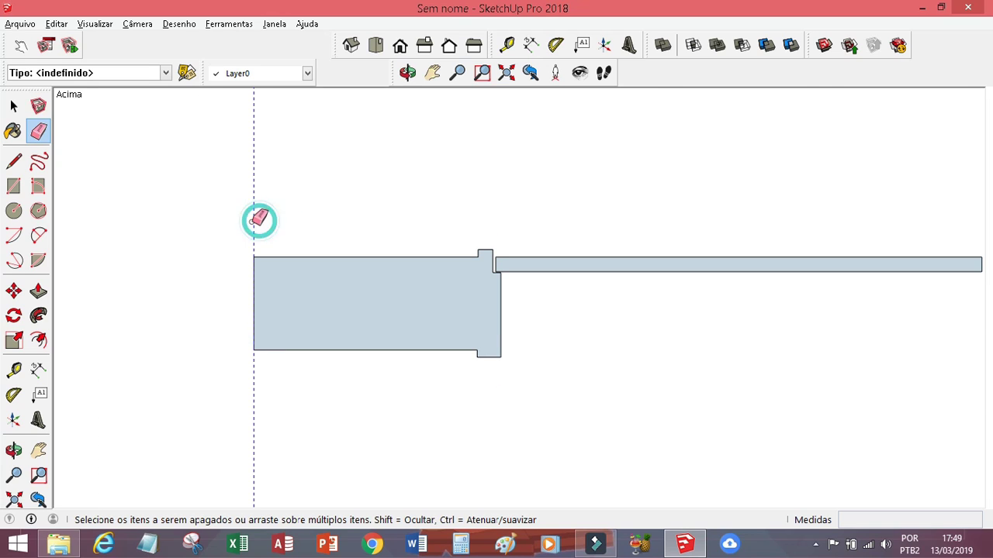
# Step: Orbit to a tilted view and draw an edge from the tab's top corner across the face
pyautogui.click(408, 72)
pyautogui.moveTo(486, 297)
pyautogui.mouseDown()
pyautogui.moveTo(467, 237)
pyautogui.moveTo(603, 300)
pyautogui.moveTo(414, 303)
pyautogui.moveTo(705, 339)
pyautogui.moveTo(631, 294)
pyautogui.moveTo(505, 250)
pyautogui.mouseUp()
pyautogui.click(13, 160)
pyautogui.click(535, 244)
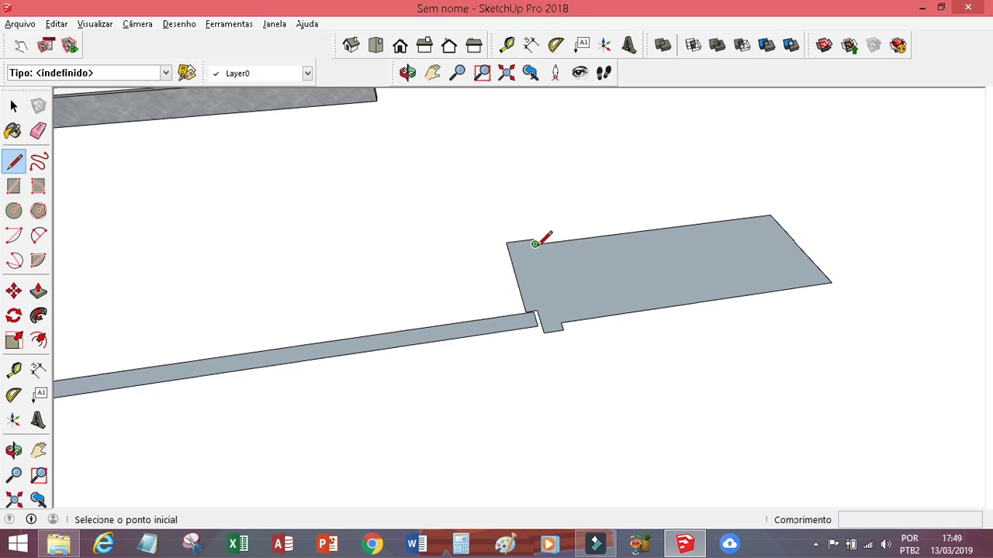
pyautogui.scroll(1, 560, 322)
pyautogui.scroll(3, 563, 324)
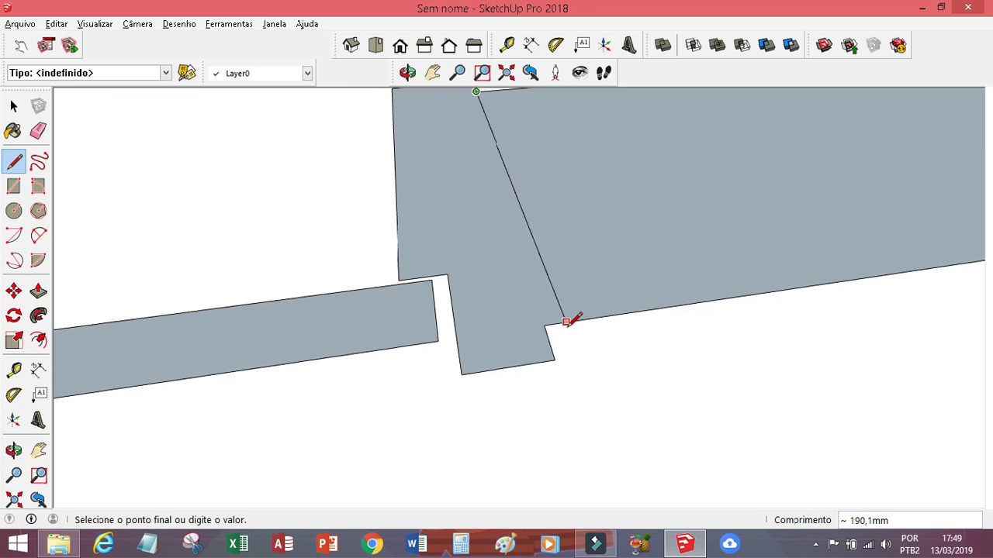
pyautogui.click(555, 360)
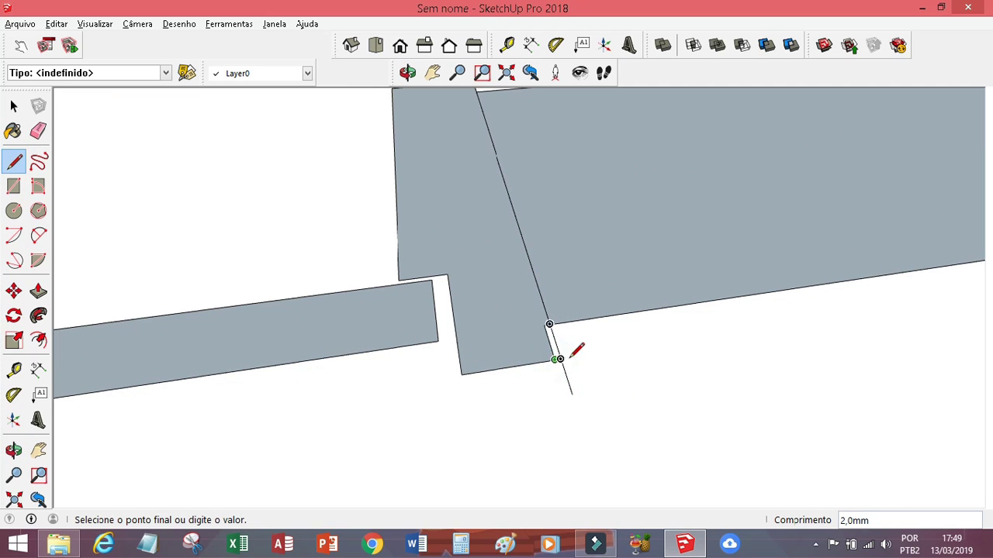
# Step: Erase the short leftover edge beside the tab
pyautogui.press('e')
pyautogui.click(552, 325)
pyautogui.hotkey('ctrl', 'z')
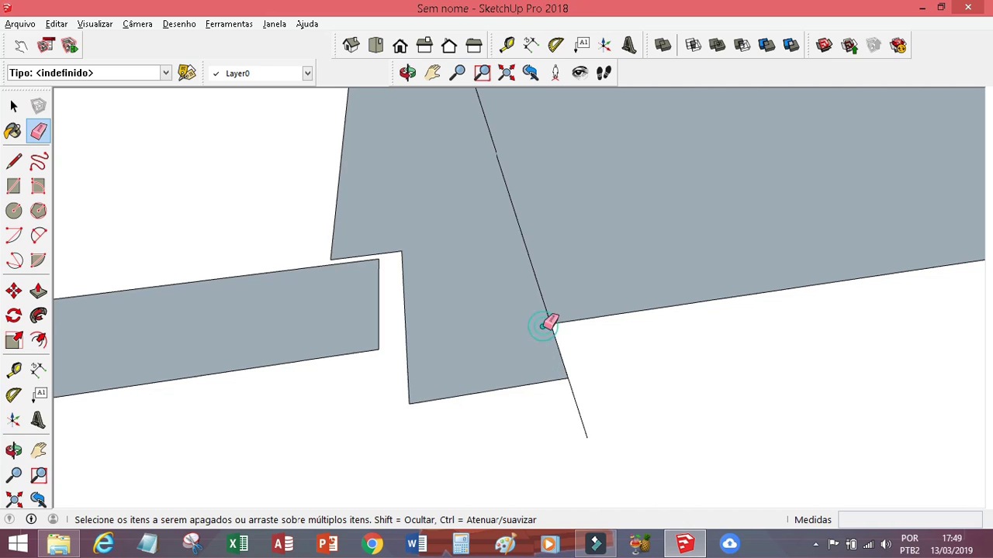
pyautogui.scroll(-2, 554, 297)
pyautogui.scroll(-2, 595, 319)
pyautogui.scroll(-1, 512, 248)
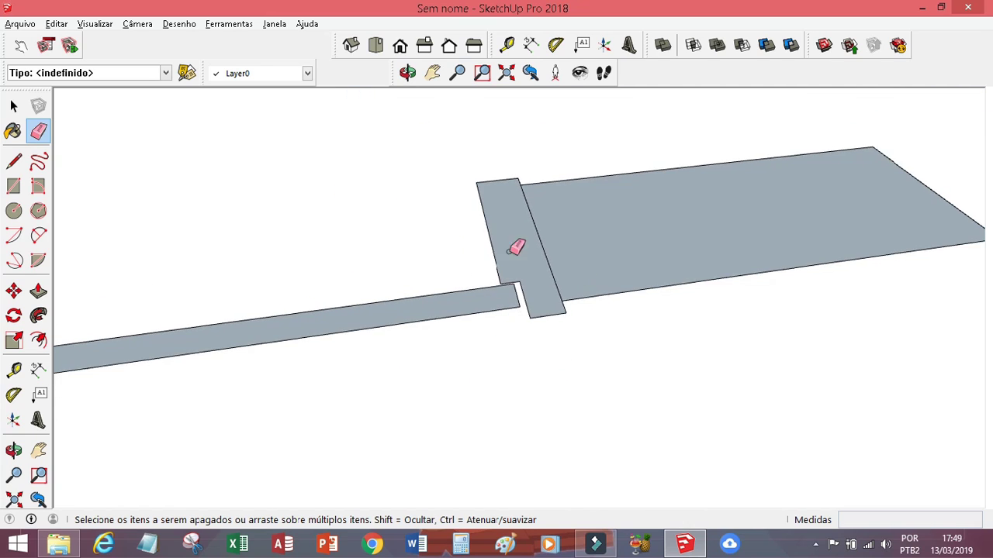
pyautogui.scroll(5, 475, 185)
pyautogui.scroll(3, 476, 184)
pyautogui.scroll(-2, 549, 266)
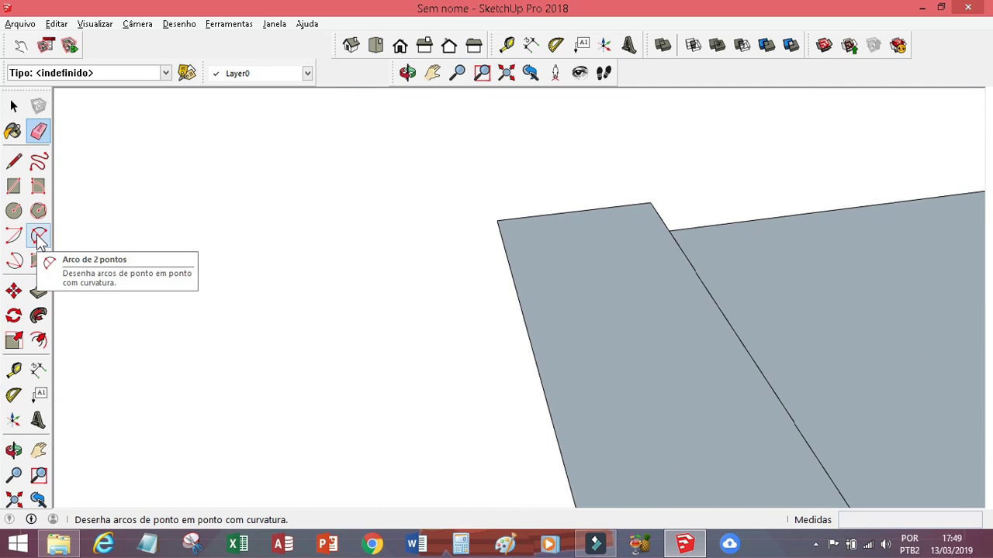
# Step: Fillet the plate's outer corner with a two-point arc, then switch to Top view
pyautogui.click(38, 235)
pyautogui.click(508, 222)
pyautogui.scroll(2, 507, 221)
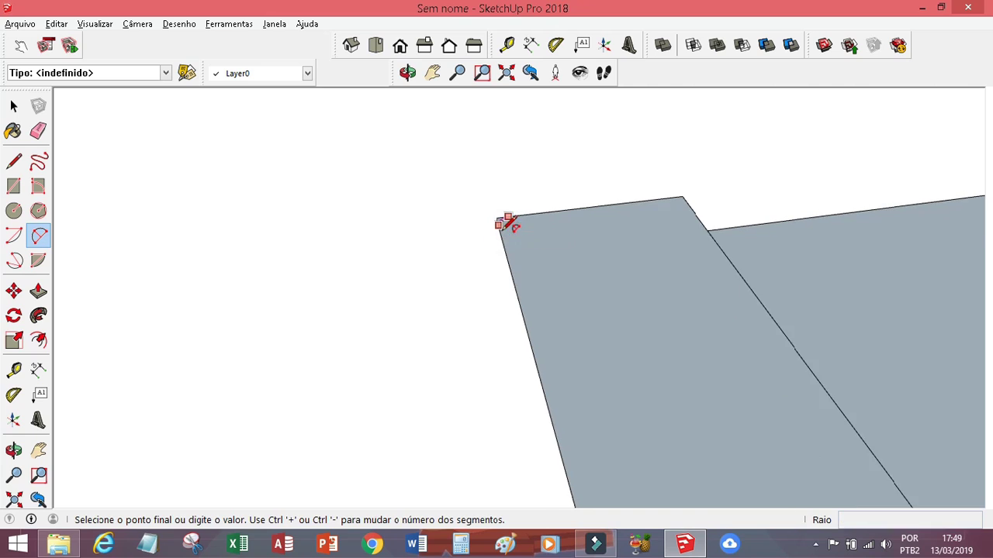
pyautogui.click(527, 203)
pyautogui.click(516, 196)
pyautogui.click(38, 131)
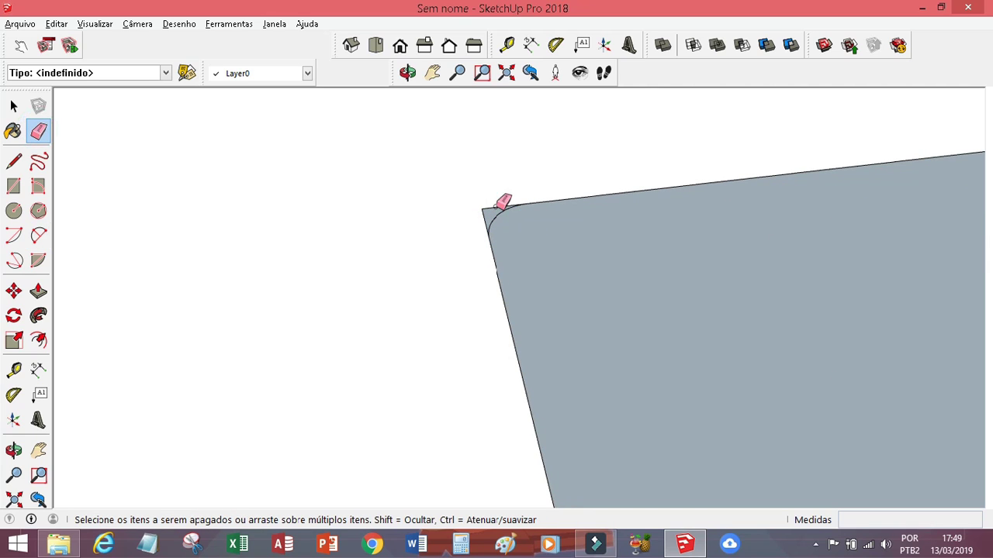
pyautogui.scroll(-2, 768, 264)
pyautogui.click(375, 45)
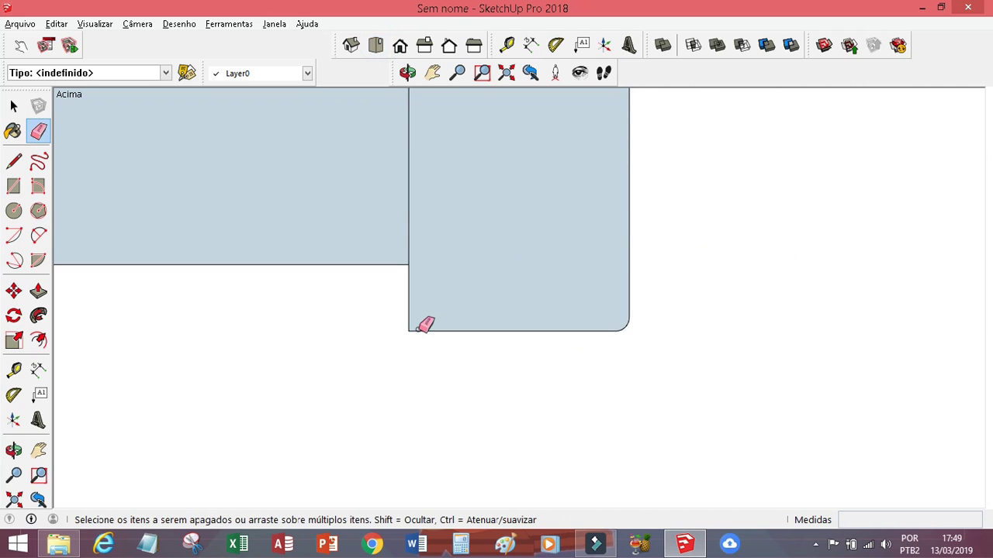
pyautogui.scroll(3, 421, 326)
# Step: Round the strip's bottom-left corner with a two-point arc after a failed first attempt
pyautogui.click(38, 235)
pyautogui.click(397, 332)
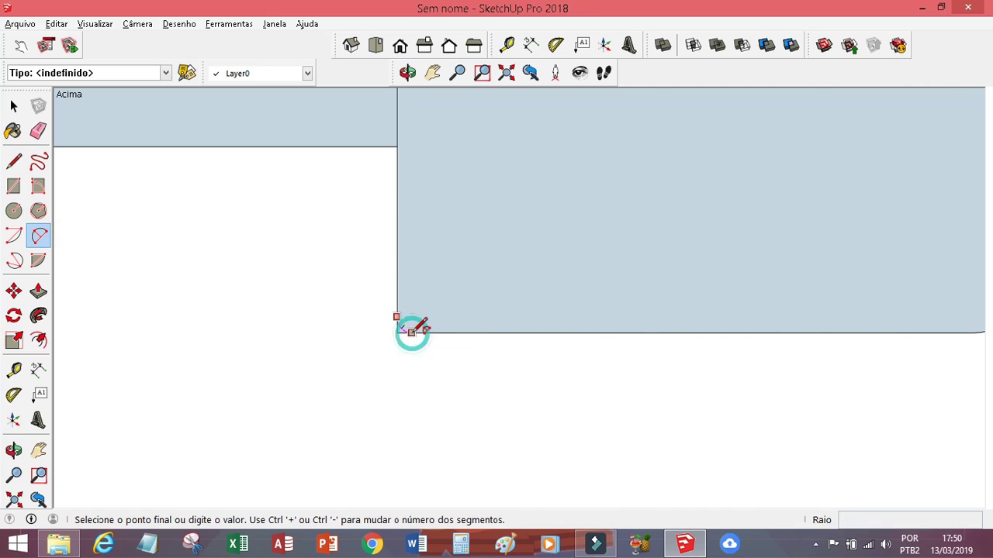
pyautogui.click(397, 313)
pyautogui.click(399, 330)
pyautogui.click(419, 336)
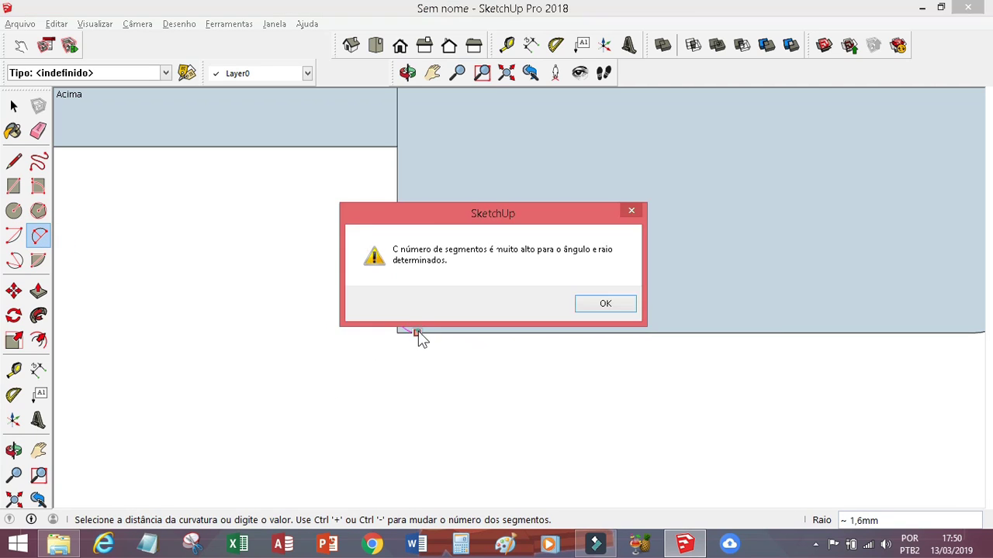
pyautogui.press('Return')
pyautogui.scroll(-2, 399, 288)
pyautogui.click(397, 291)
pyautogui.click(421, 316)
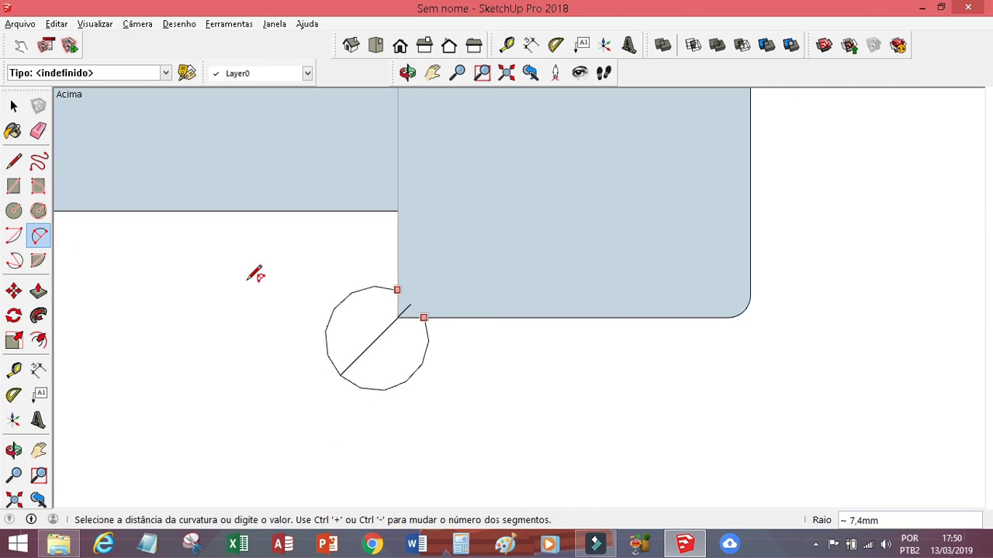
pyautogui.click(256, 273)
pyautogui.click(39, 131)
pyautogui.scroll(2, 421, 303)
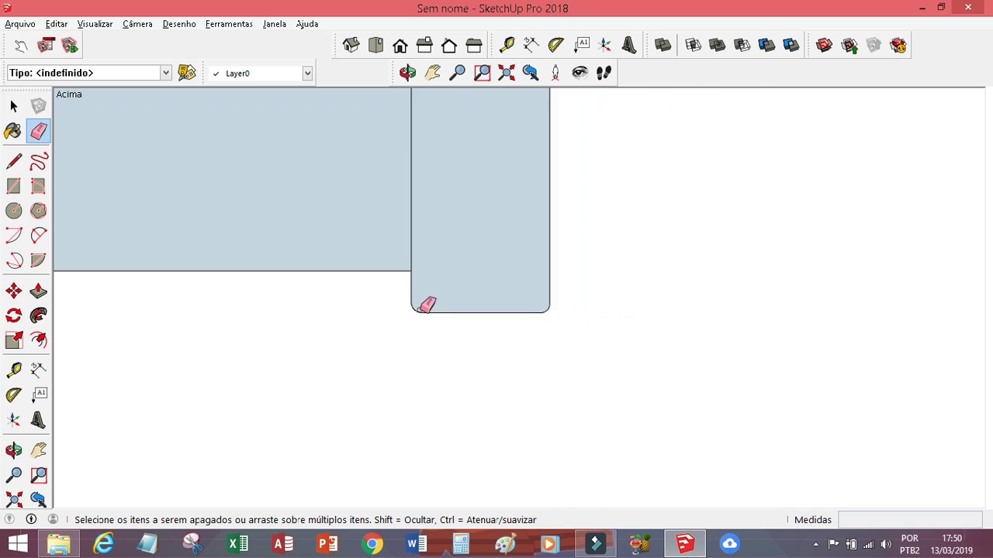
pyautogui.scroll(3, 466, 187)
pyautogui.scroll(3, 440, 152)
pyautogui.scroll(2, 447, 155)
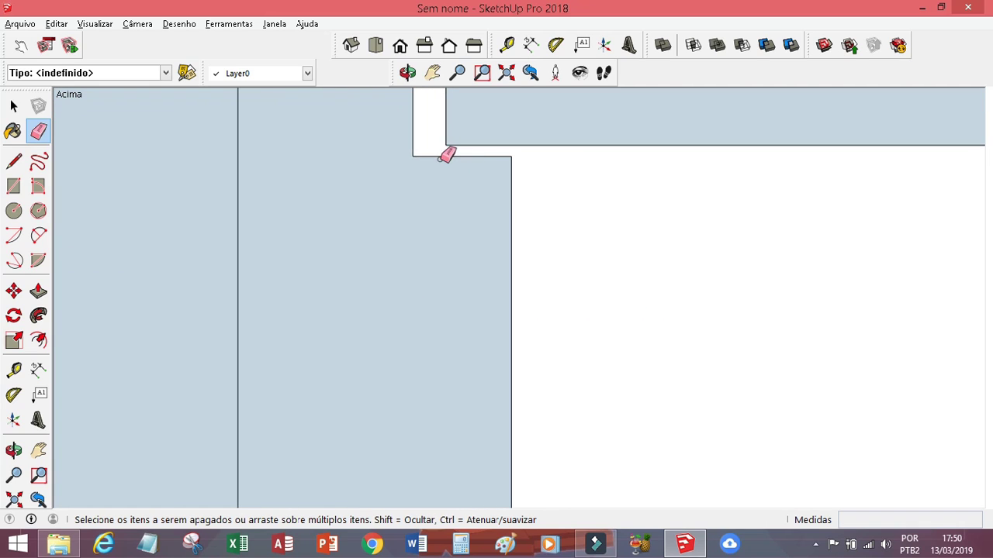
# Step: Round the tab's inner step, top-right and top-left corners with two-point arcs
pyautogui.click(39, 235)
pyautogui.click(412, 133)
pyautogui.doubleClick(435, 156)
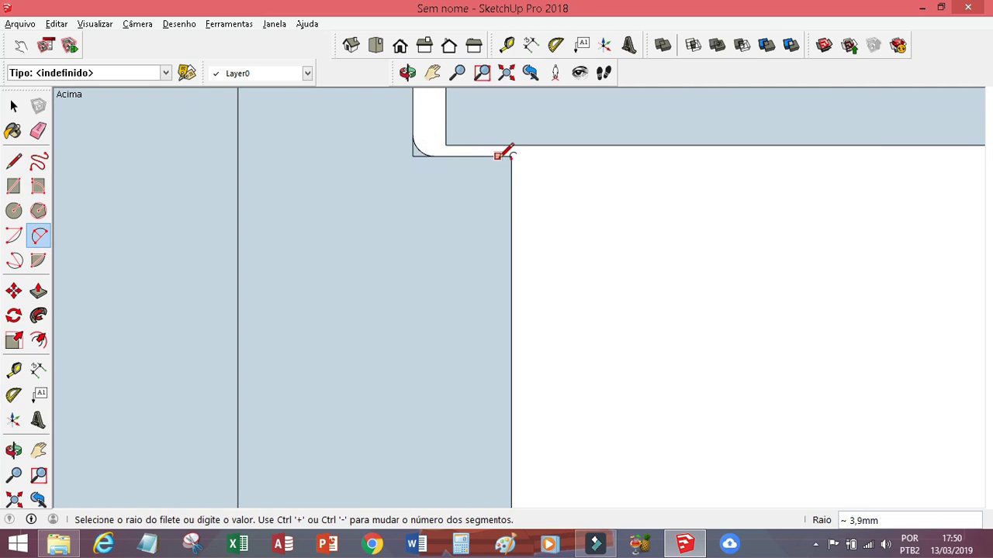
pyautogui.click(493, 156)
pyautogui.click(464, 126)
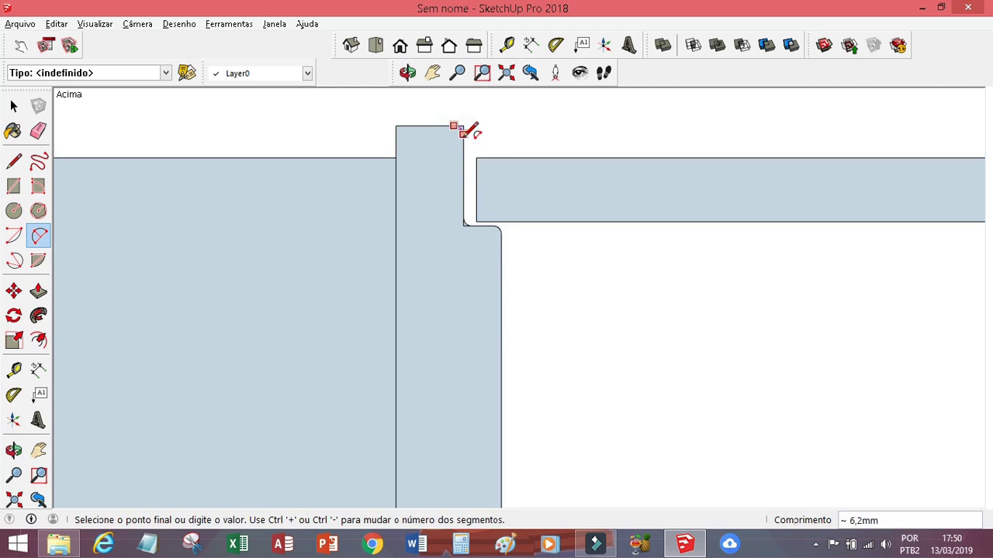
pyautogui.click(455, 128)
pyautogui.scroll(3, 401, 121)
pyautogui.click(390, 126)
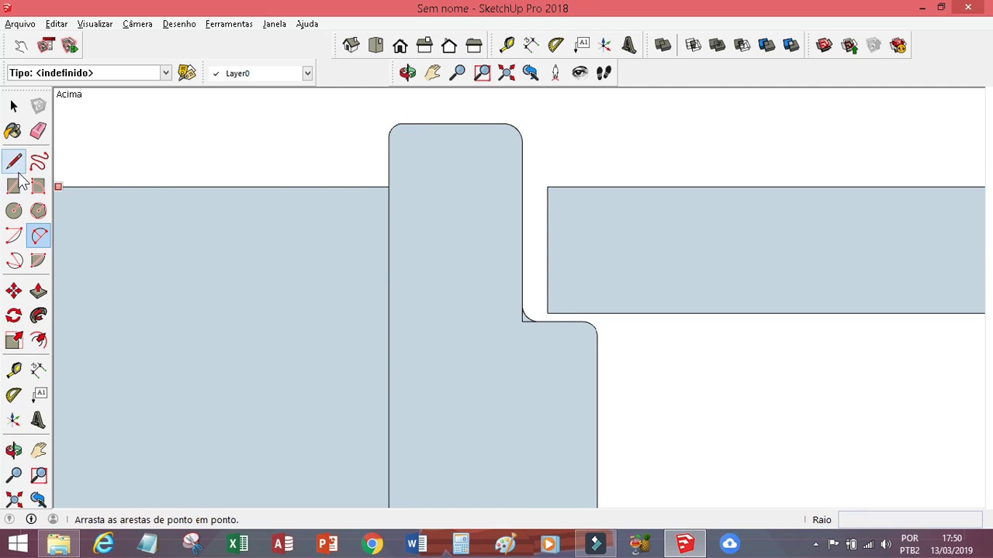
# Step: Erase leftover edges, orbit to a tilted view and begin a vertical line at the notch
pyautogui.click(38, 130)
pyautogui.scroll(2, 503, 320)
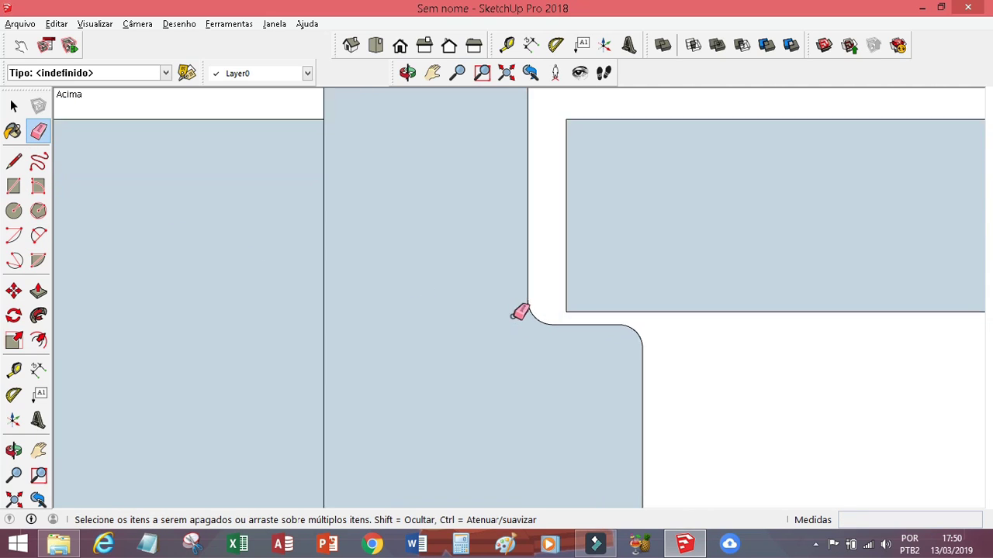
pyautogui.scroll(1, 511, 313)
pyautogui.scroll(-5, 505, 317)
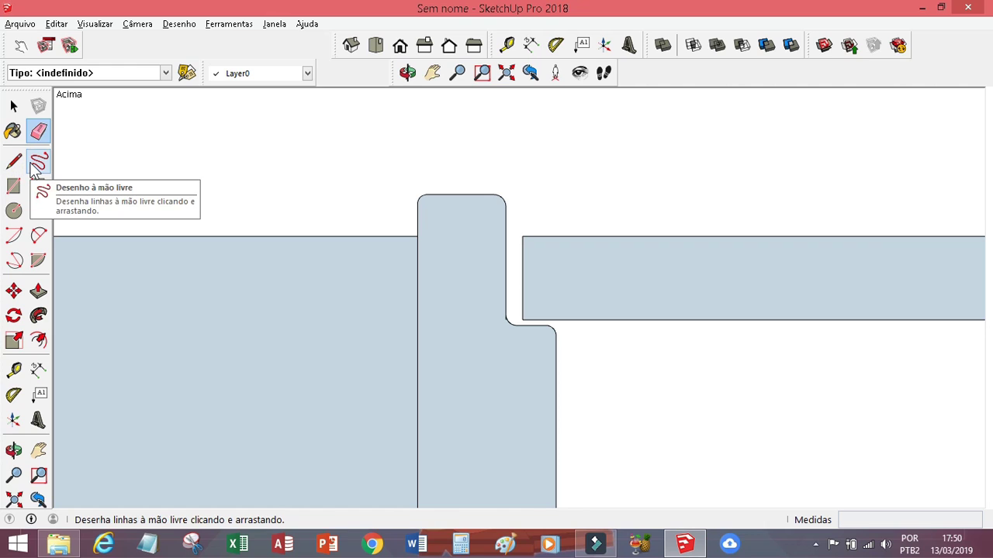
pyautogui.scroll(2, 513, 318)
pyautogui.scroll(2, 510, 321)
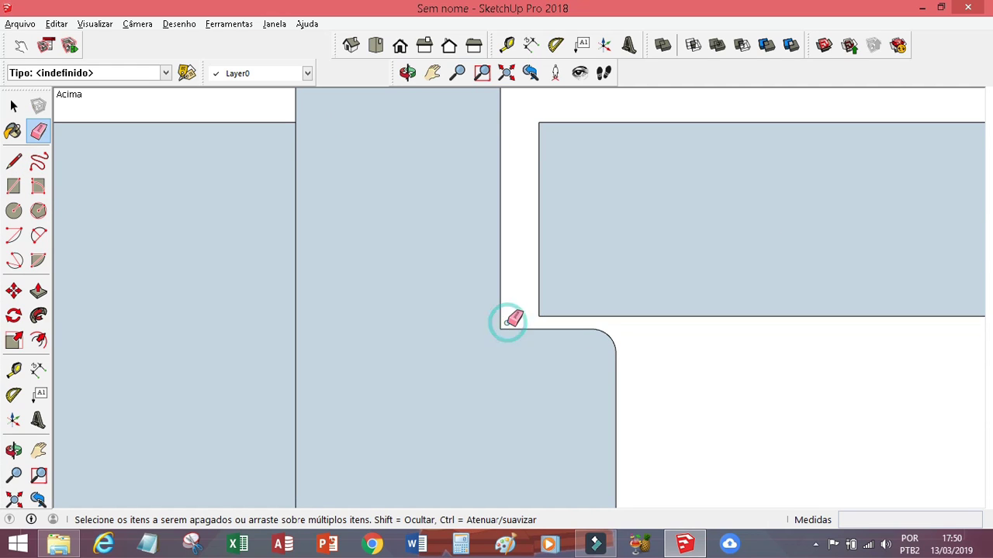
pyautogui.click(409, 73)
pyautogui.moveTo(399, 182)
pyautogui.mouseDown()
pyautogui.moveTo(176, 237)
pyautogui.moveTo(535, 262)
pyautogui.mouseUp()
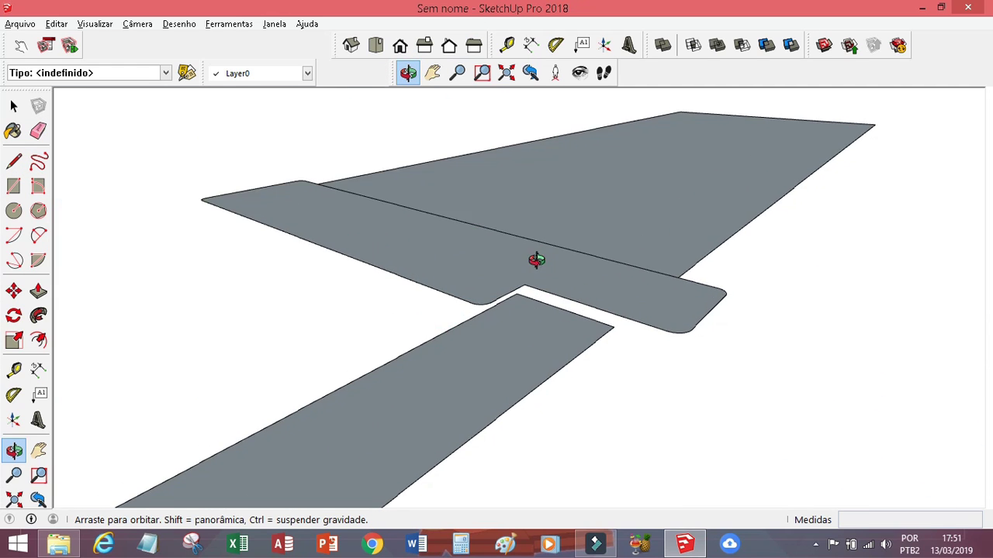
pyautogui.click(498, 292)
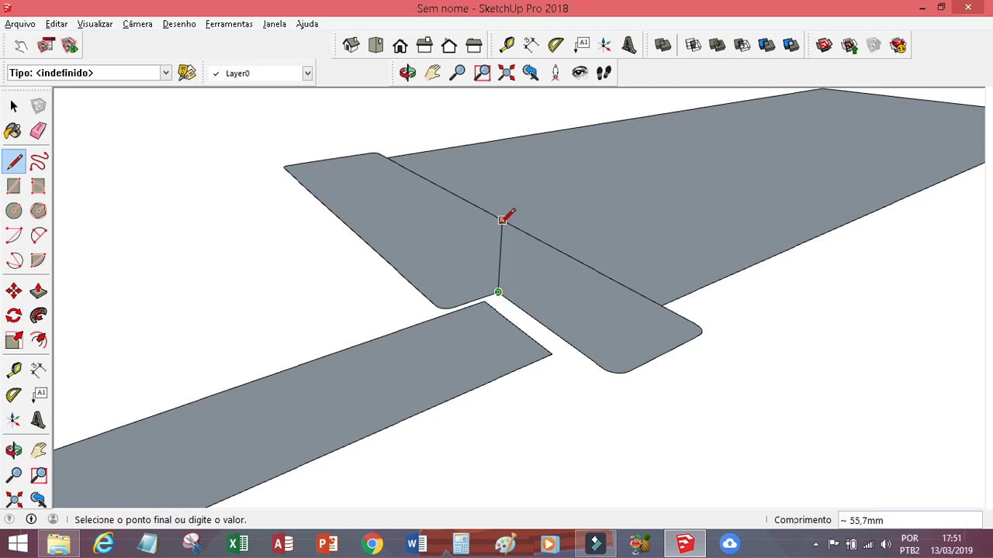
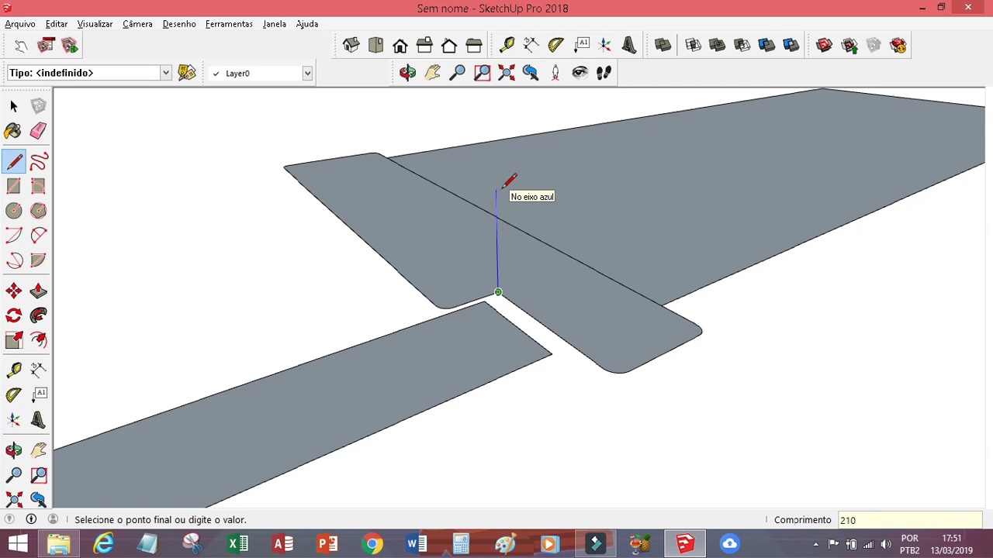
# Step: Finish the vertical reference path line rising from the sill corner, zooming to check it
pyautogui.scroll(-2, 543, 335)
pyautogui.scroll(-2, 532, 343)
pyautogui.scroll(-3, 550, 284)
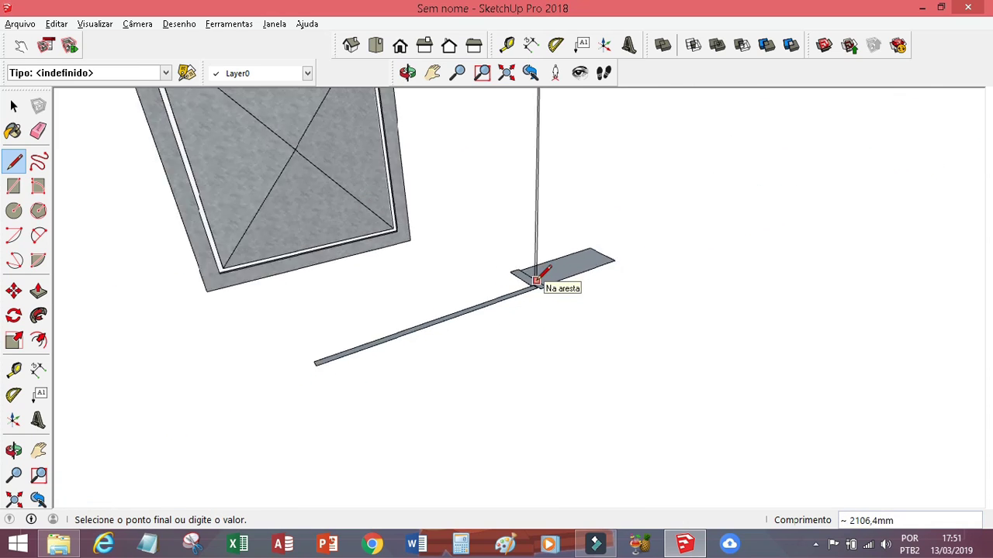
pyautogui.scroll(-2, 423, 197)
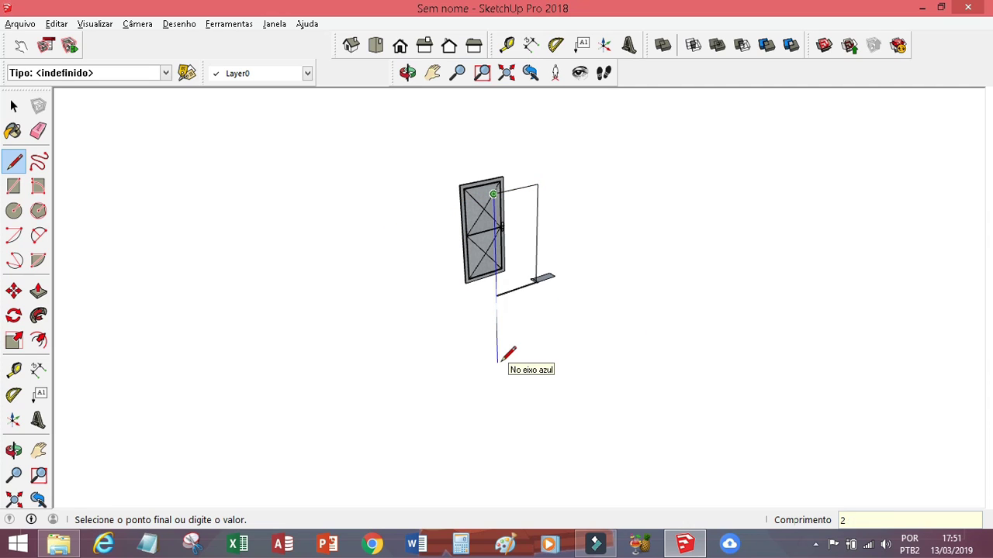
pyautogui.scroll(3, 514, 288)
pyautogui.scroll(3, 455, 222)
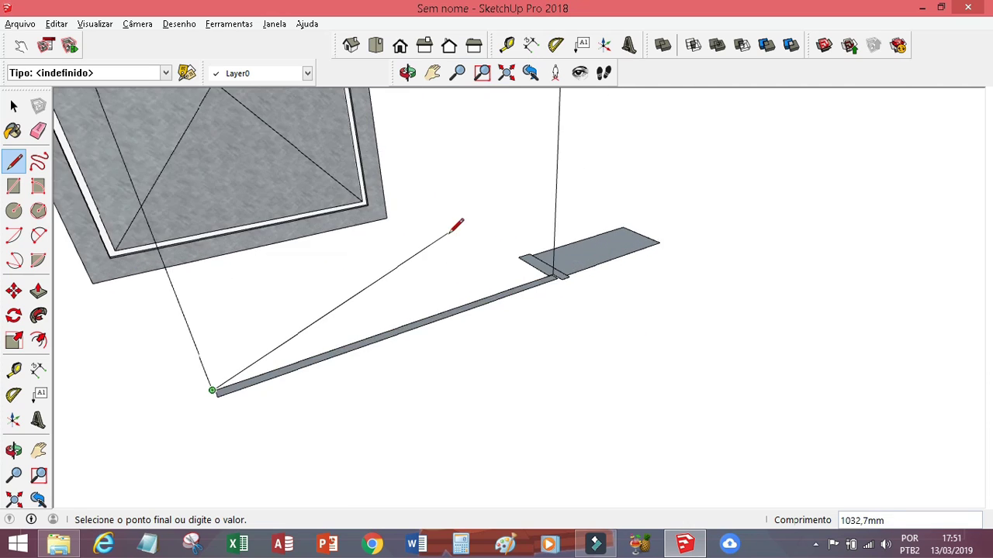
pyautogui.press('Escape')
pyautogui.scroll(3, 572, 266)
pyautogui.scroll(3, 464, 293)
# Step: Sweep the frame profile with Follow Me along the path around the door opening
pyautogui.click(37, 324)
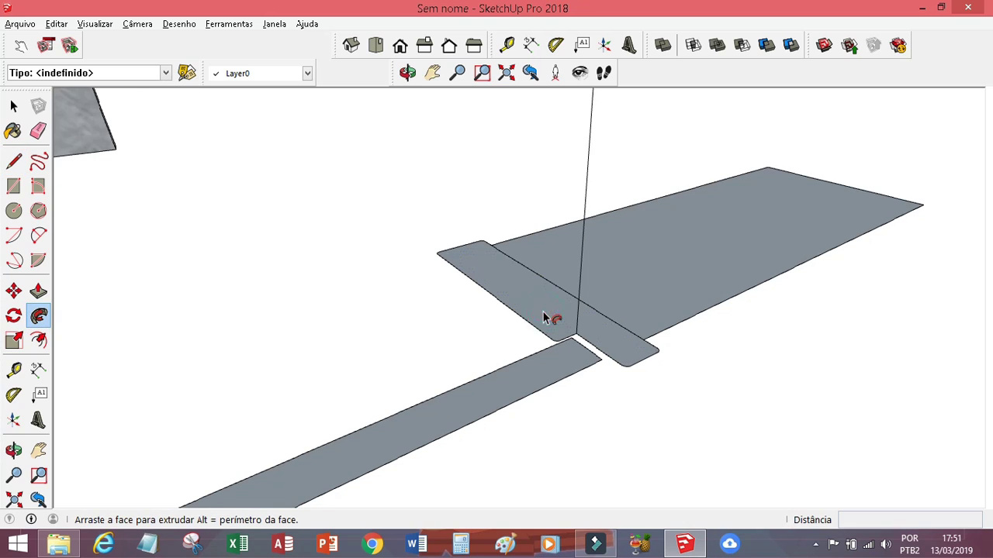
pyautogui.scroll(-3, 553, 314)
pyautogui.scroll(-3, 552, 308)
pyautogui.scroll(-3, 547, 272)
pyautogui.scroll(3, 543, 162)
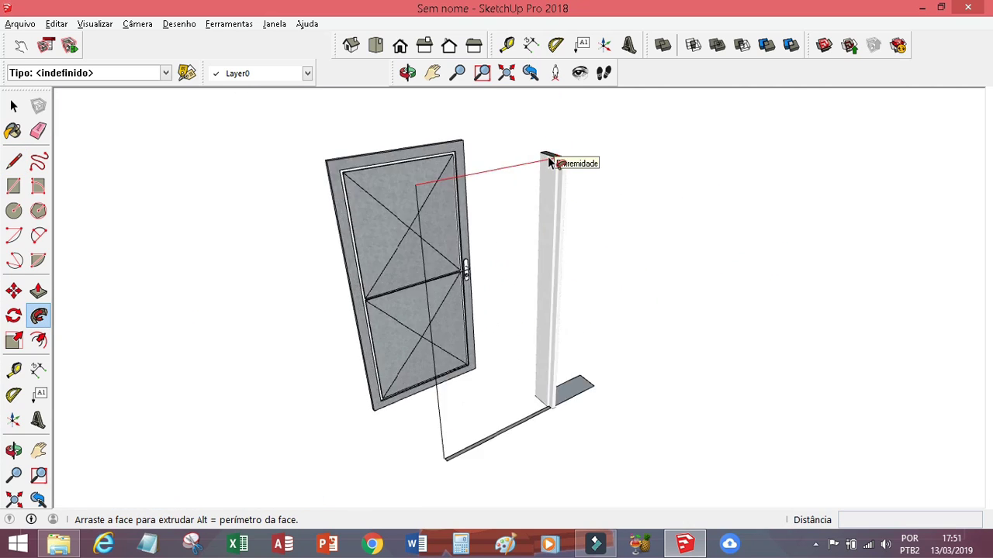
pyautogui.scroll(2, 576, 160)
pyautogui.scroll(-1, 311, 215)
pyautogui.moveTo(545, 212)
pyautogui.mouseDown()
pyautogui.moveTo(294, 228)
pyautogui.moveTo(337, 454)
pyautogui.mouseUp()
pyautogui.scroll(-2, 336, 454)
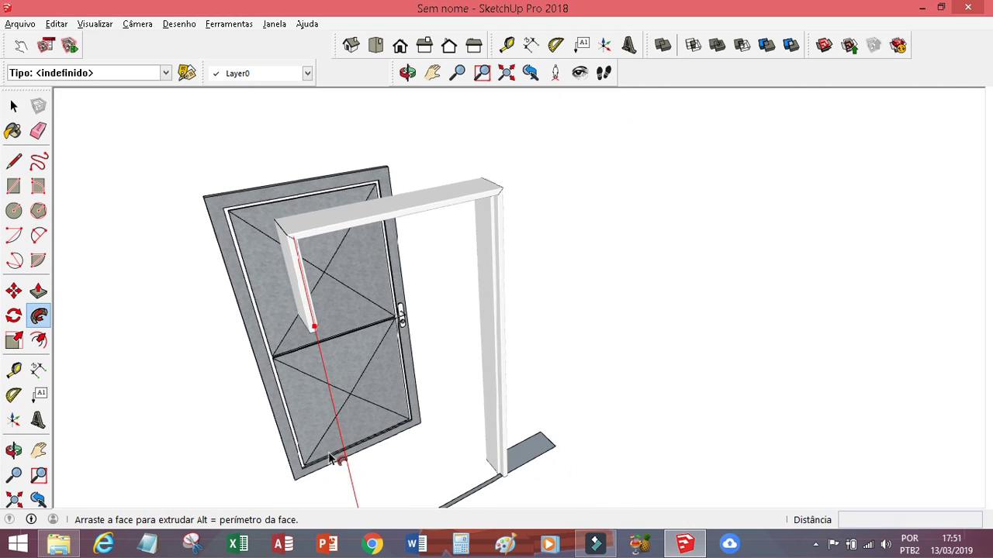
pyautogui.scroll(-2, 388, 431)
pyautogui.scroll(3, 385, 477)
pyautogui.scroll(3, 388, 471)
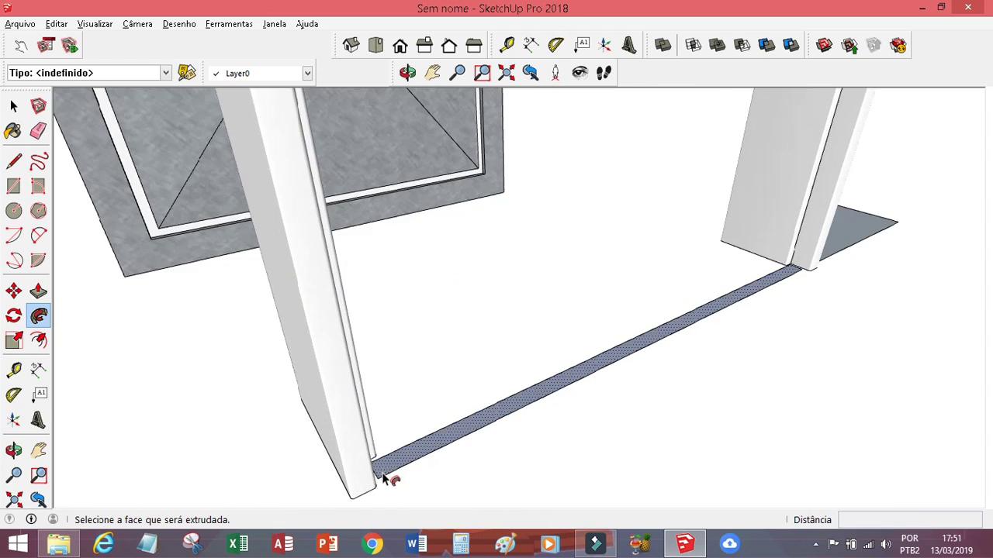
# Step: Orbit to a top-down view of the door, then toward the sill end
pyautogui.click(407, 72)
pyautogui.scroll(2, 277, 403)
pyautogui.scroll(1, 277, 403)
pyautogui.scroll(-2, 283, 406)
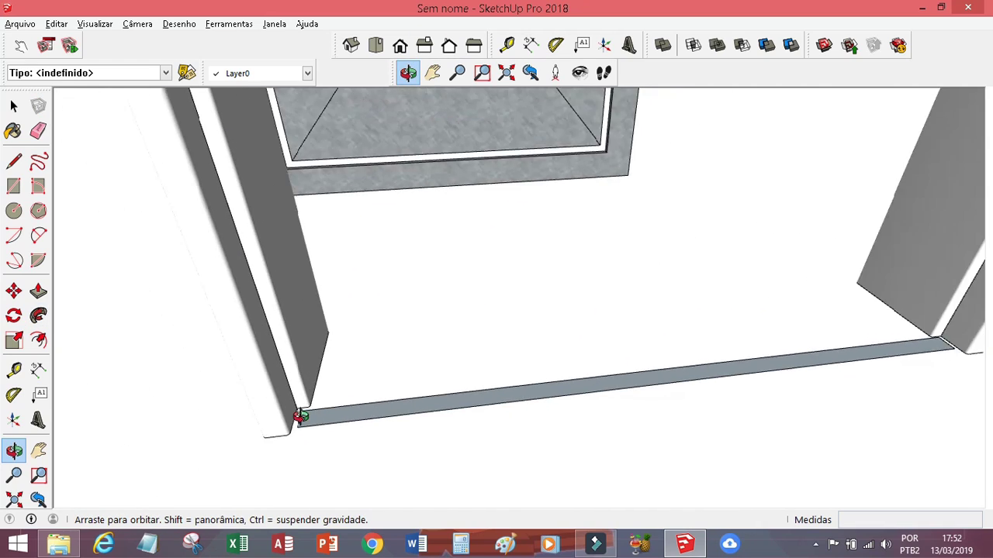
pyautogui.scroll(-1, 295, 411)
pyautogui.moveTo(295, 414)
pyautogui.mouseDown()
pyautogui.moveTo(410, 100)
pyautogui.moveTo(303, 386)
pyautogui.moveTo(224, 348)
pyautogui.moveTo(465, 463)
pyautogui.moveTo(445, 385)
pyautogui.moveTo(422, 382)
pyautogui.mouseUp()
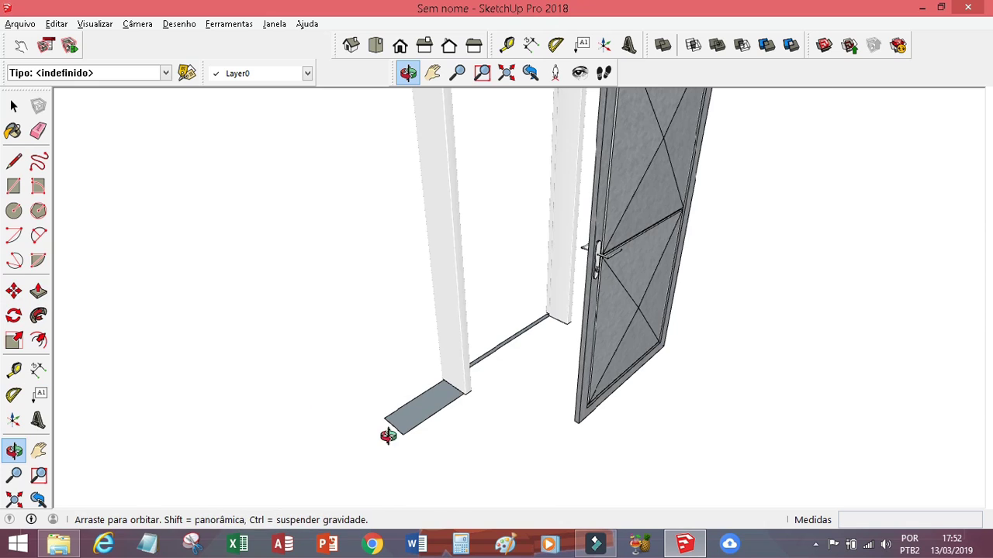
pyautogui.moveTo(388, 435); pyautogui.dragTo(194, 277)
# Step: Move the sill's end edge outward to lengthen the floor strip
pyautogui.click(13, 106)
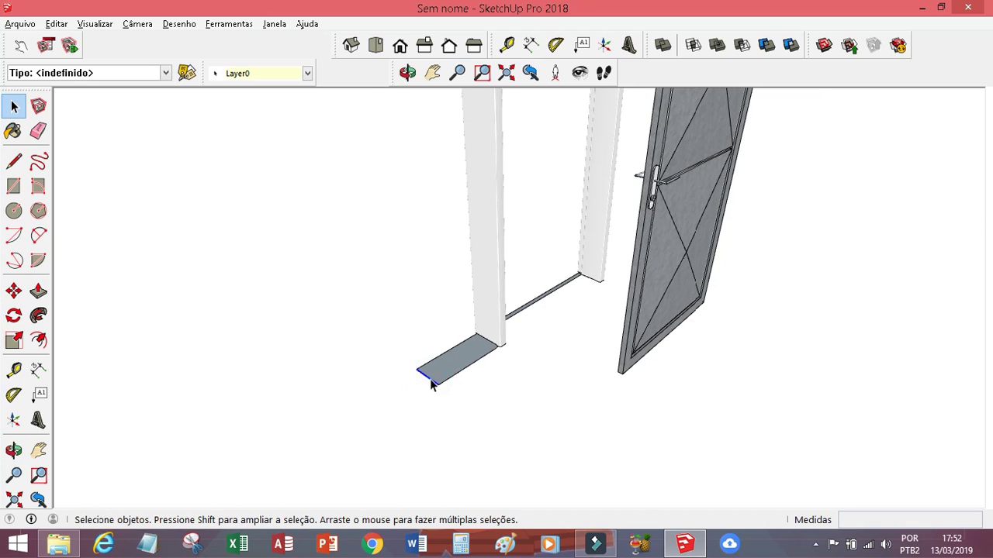
pyautogui.click(13, 291)
pyautogui.click(428, 380)
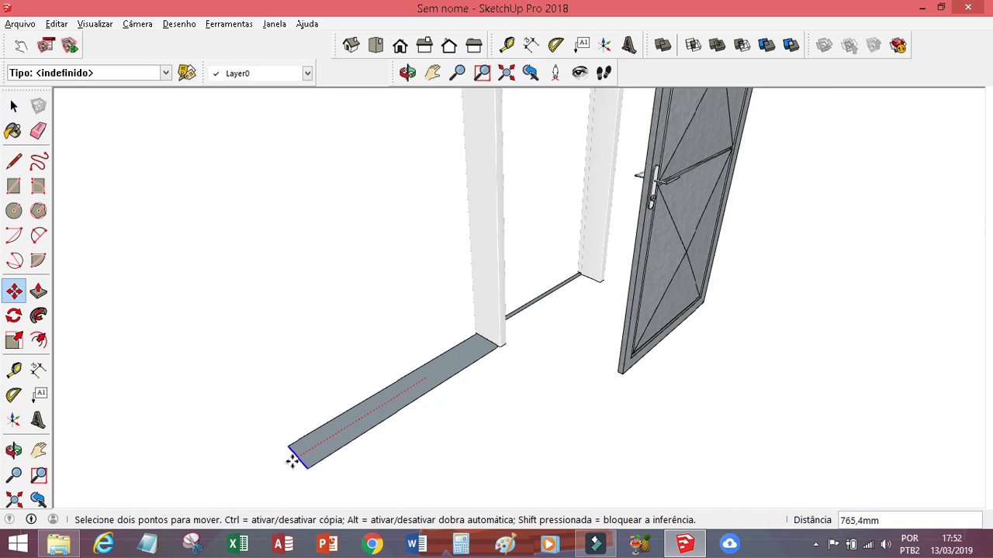
pyautogui.click(237, 490)
# Step: Orbit the view to look at the post base
pyautogui.click(38, 315)
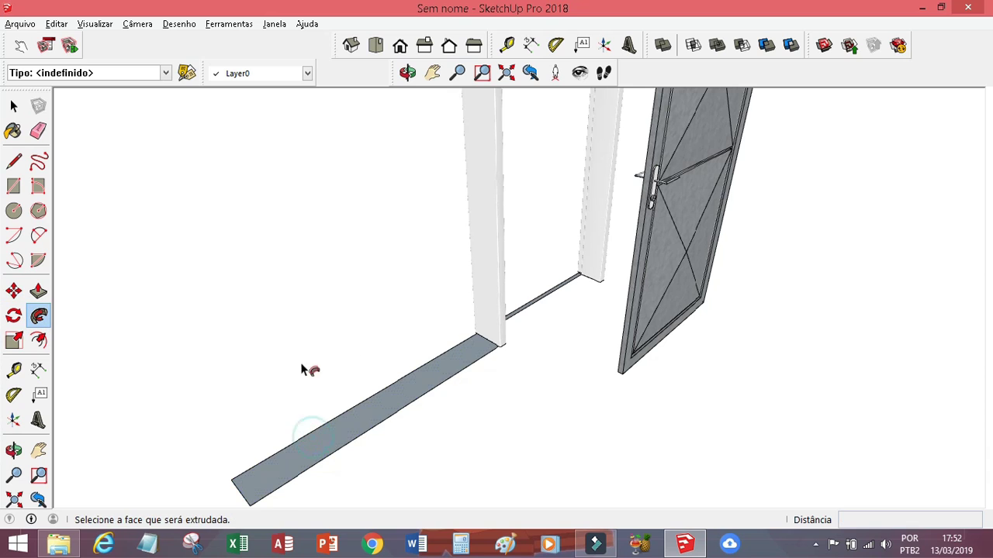
pyautogui.scroll(-1, 643, 370)
pyautogui.scroll(3, 536, 347)
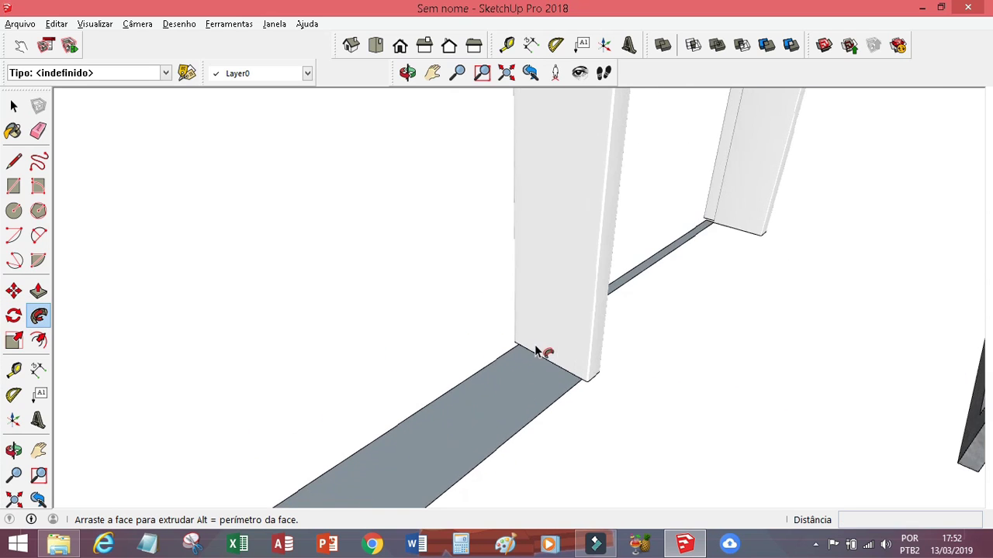
pyautogui.press('o')
pyautogui.moveTo(443, 316)
pyautogui.mouseDown()
pyautogui.moveTo(271, 374)
pyautogui.moveTo(488, 339)
pyautogui.moveTo(535, 117)
pyautogui.moveTo(611, 179)
pyautogui.moveTo(29, 225)
pyautogui.mouseUp()
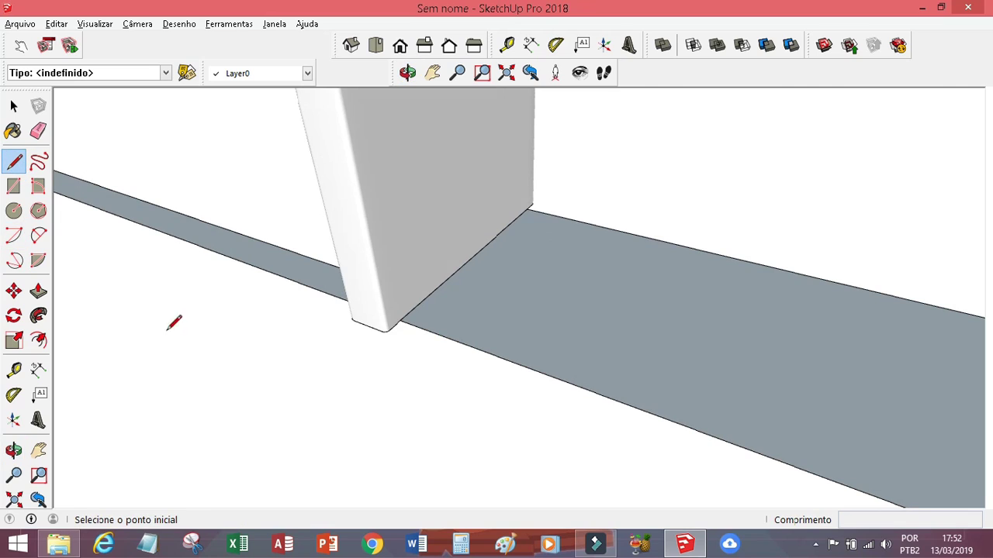
# Step: Draw a vertical path line between the post base and the top beam corner
pyautogui.click(397, 328)
pyautogui.scroll(-2, 408, 326)
pyautogui.scroll(-2, 406, 323)
pyautogui.scroll(5, 376, 138)
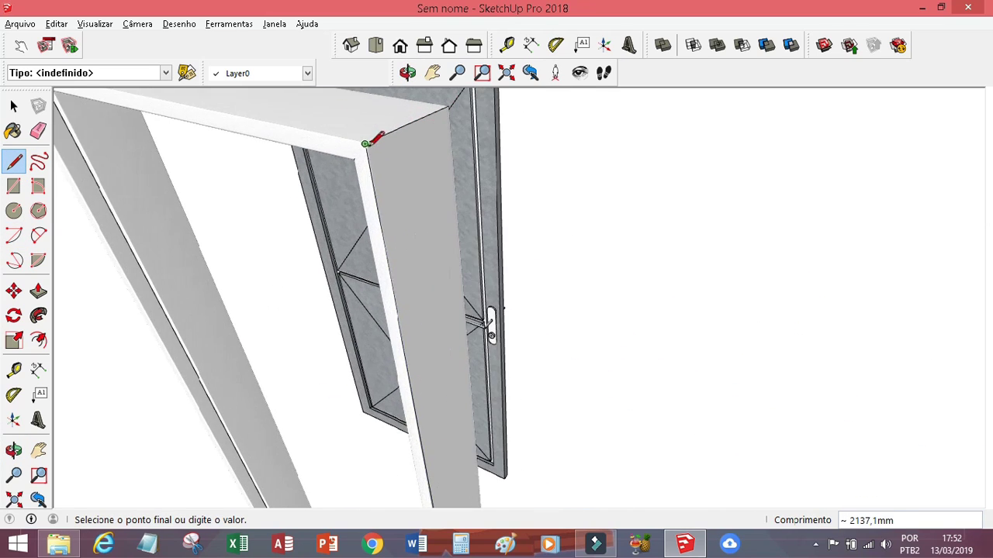
pyautogui.scroll(-3, 377, 137)
pyautogui.scroll(5, 357, 159)
pyautogui.scroll(1, 362, 167)
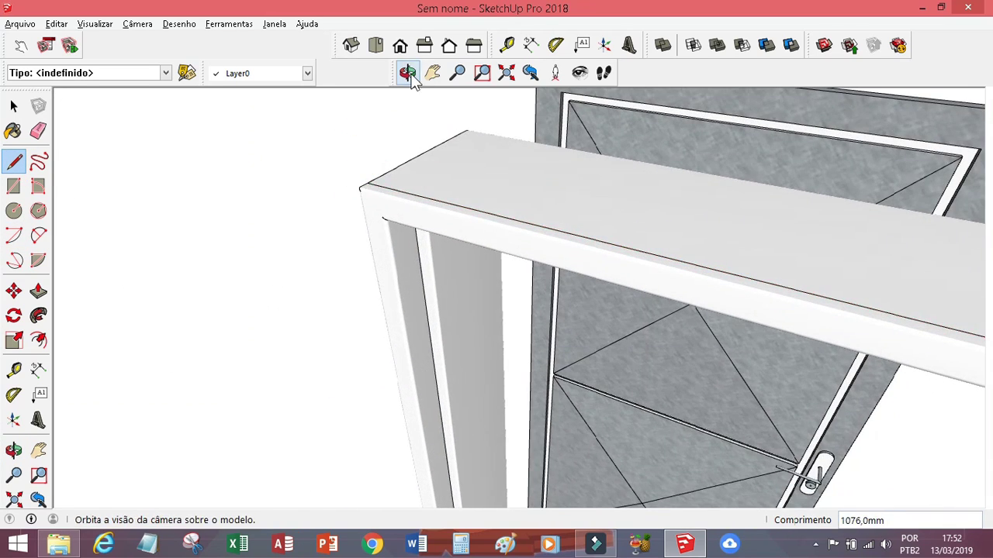
pyautogui.click(408, 73)
pyautogui.moveTo(786, 148); pyautogui.dragTo(496, 269)
pyautogui.click(15, 161)
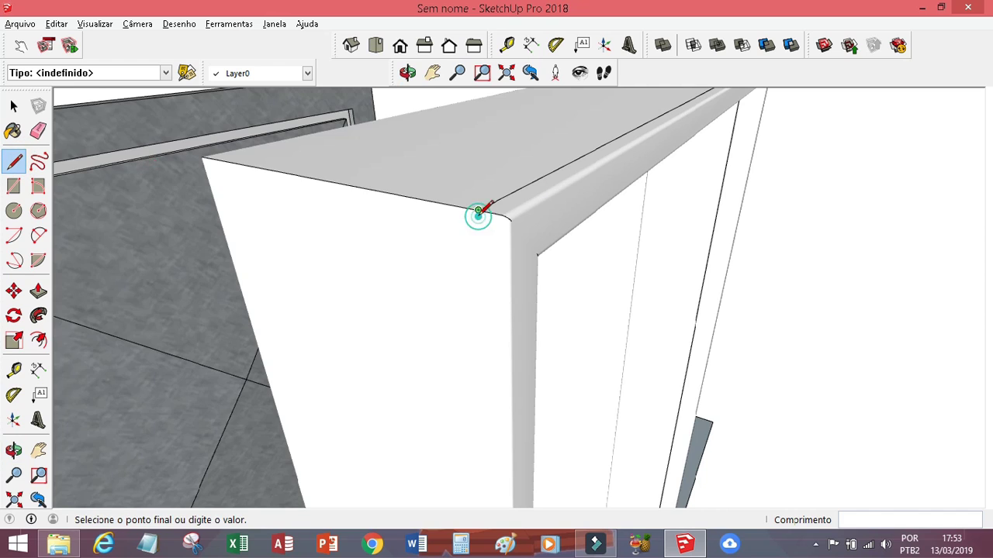
pyautogui.scroll(-3, 473, 178)
pyautogui.scroll(3, 483, 393)
pyautogui.scroll(2, 554, 397)
pyautogui.click(548, 399)
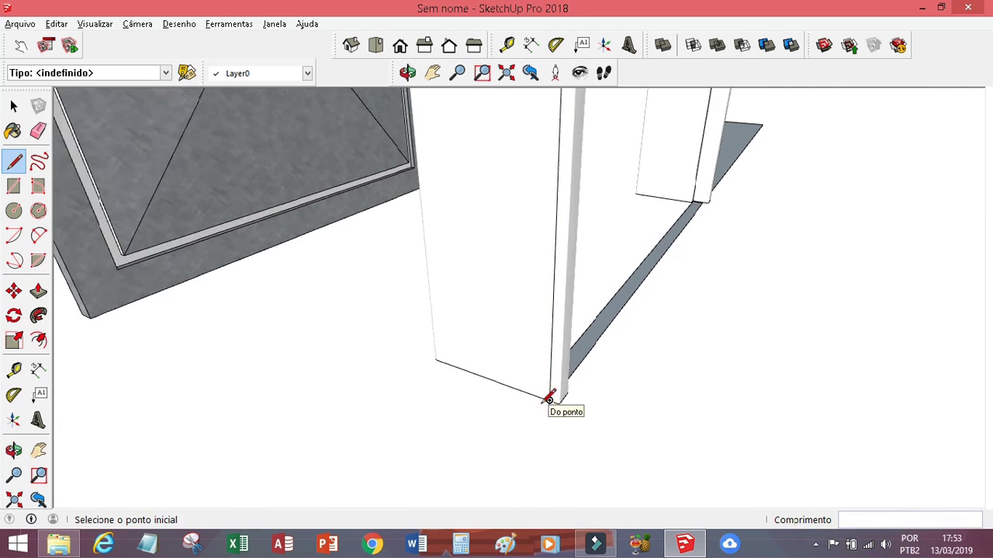
# Step: Follow Me a face along the new path line, which triggers a path warning
pyautogui.scroll(-1, 548, 399)
pyautogui.click(38, 316)
pyautogui.moveTo(720, 182); pyautogui.dragTo(557, 217)
pyautogui.scroll(-4, 539, 333)
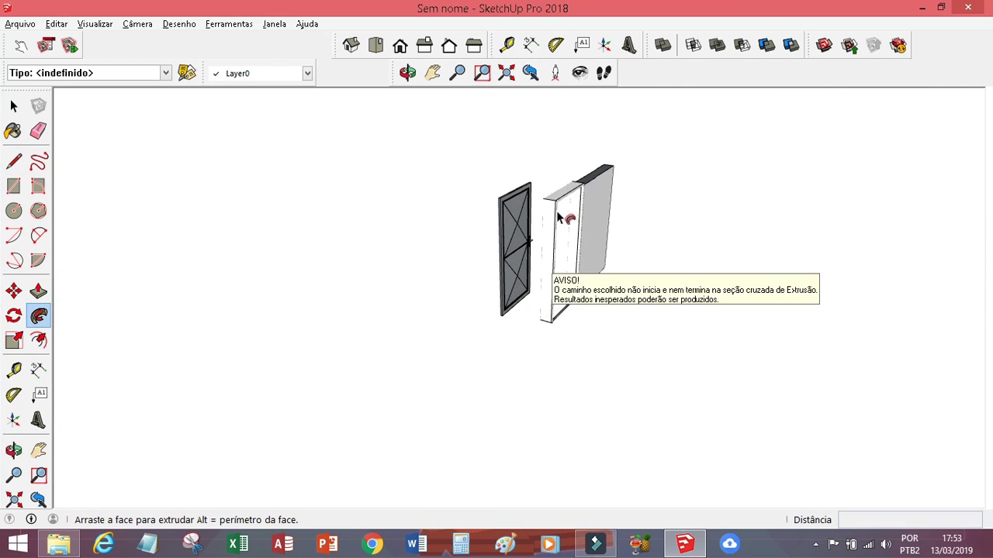
# Step: Complete the extrusion and orbit around the wall, door and beam
pyautogui.moveTo(598, 180); pyautogui.dragTo(604, 175)
pyautogui.scroll(5, 543, 196)
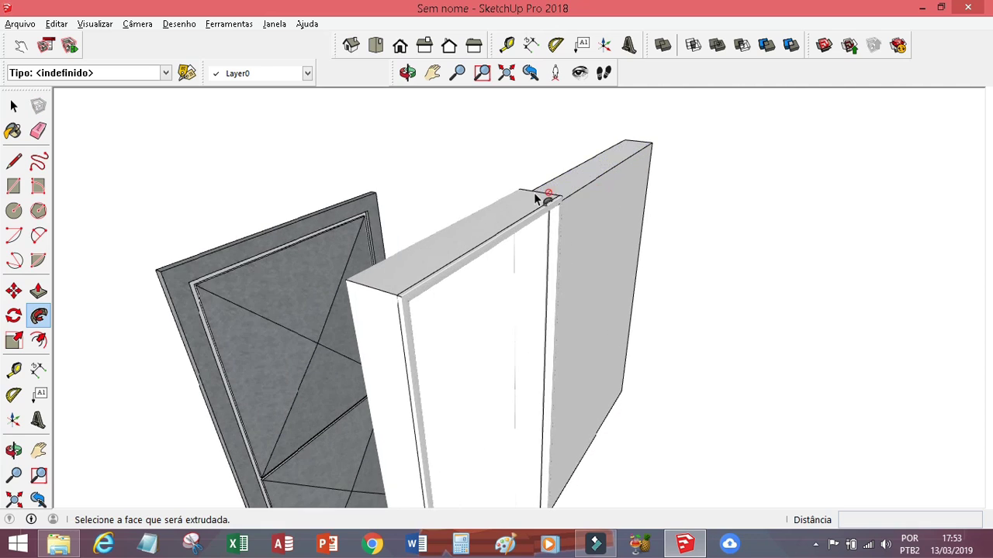
pyautogui.click(407, 73)
pyautogui.moveTo(442, 295); pyautogui.dragTo(500, 238)
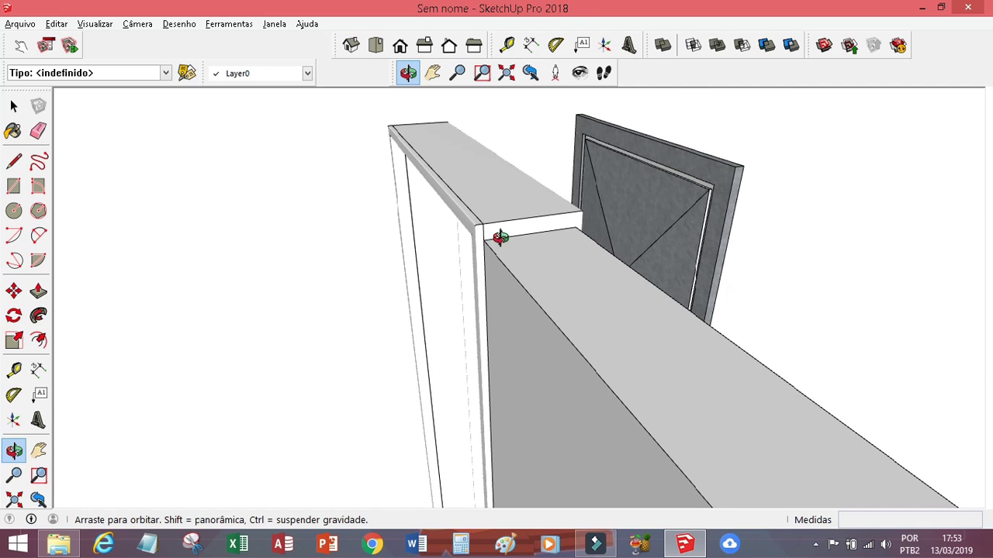
# Step: Draw a vertical path from the beam corner and extrude the wall top up along it
pyautogui.click(14, 163)
pyautogui.click(494, 229)
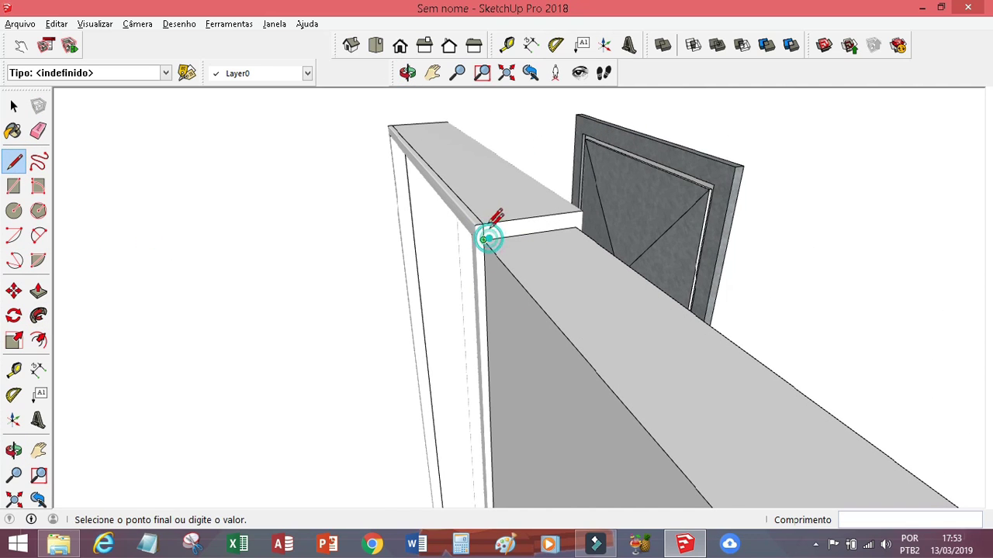
pyautogui.scroll(-3, 491, 203)
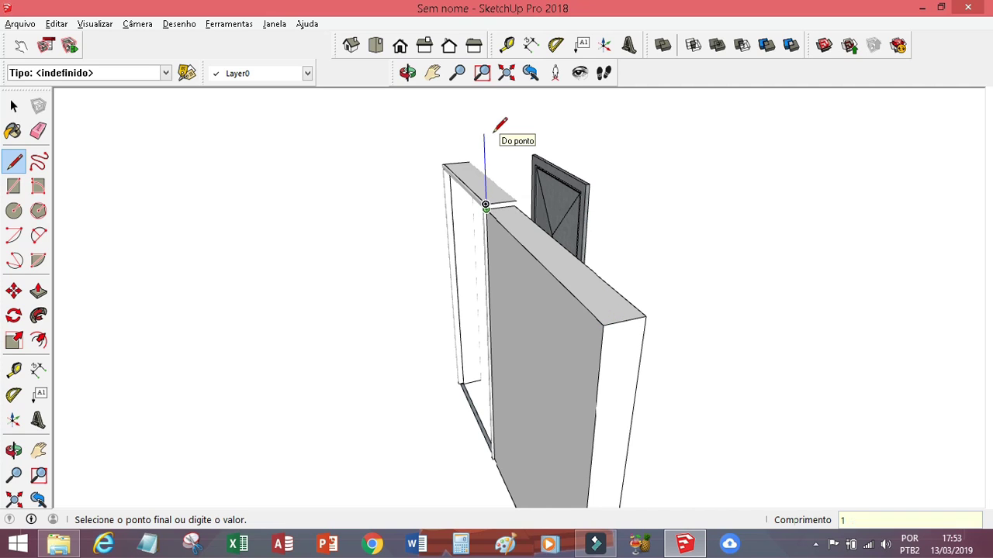
pyautogui.scroll(-2, 494, 130)
pyautogui.click(476, 114)
pyautogui.click(38, 316)
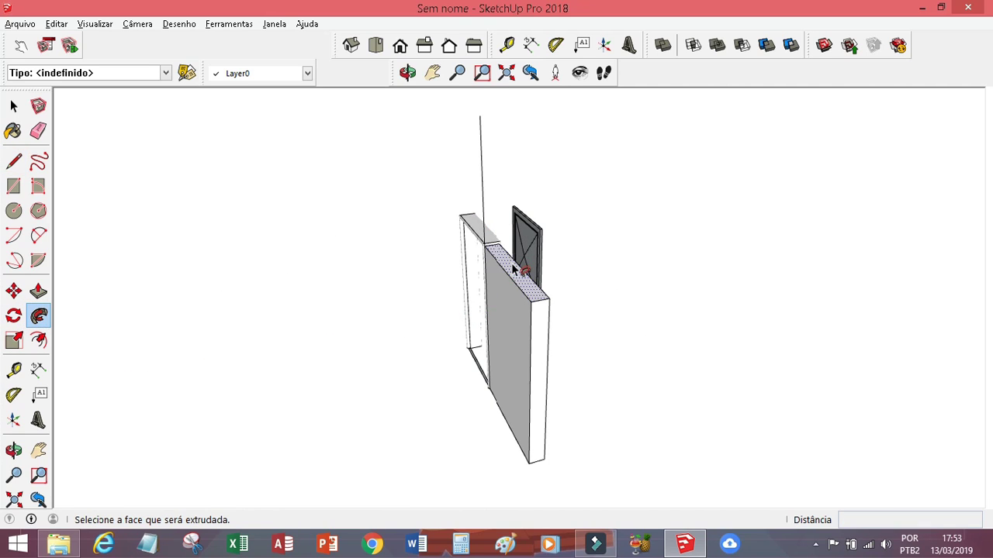
pyautogui.moveTo(514, 279); pyautogui.dragTo(480, 120)
pyautogui.click(400, 45)
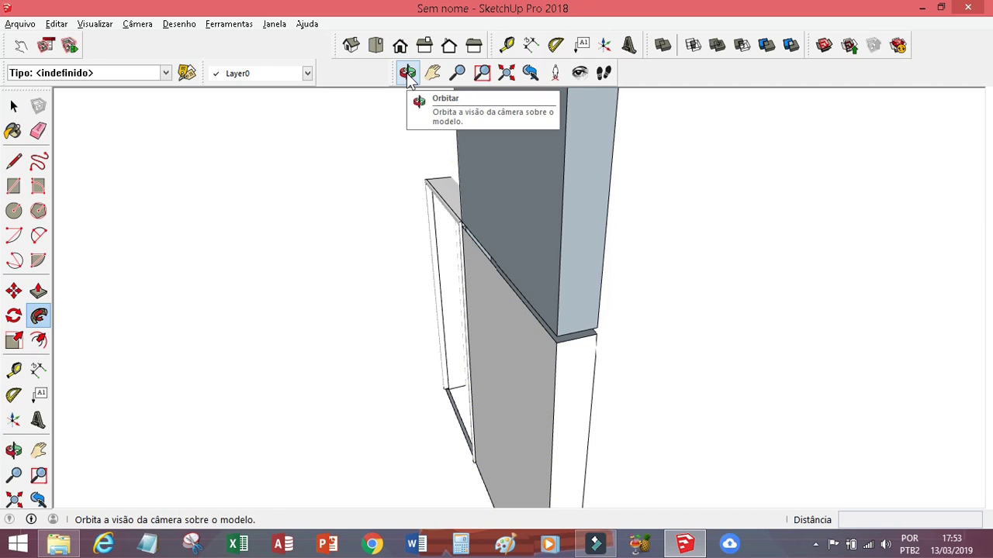
# Step: Undo the extruded block above the wall and orbit to show the door
pyautogui.hotkey('ctrl', 'z')
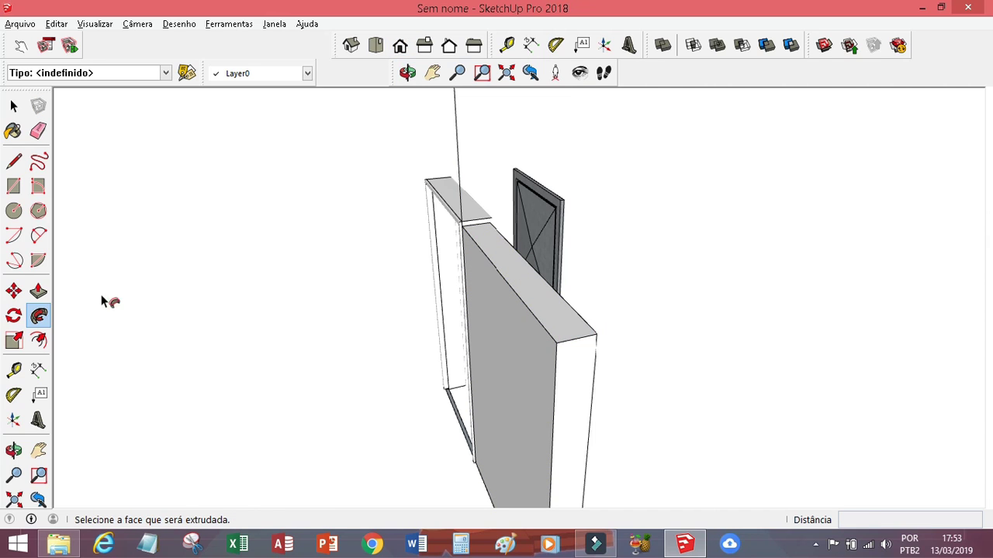
pyautogui.press('p')
pyautogui.click(460, 243)
pyautogui.click(472, 222)
pyautogui.click(407, 72)
pyautogui.moveTo(466, 147); pyautogui.dragTo(527, 160)
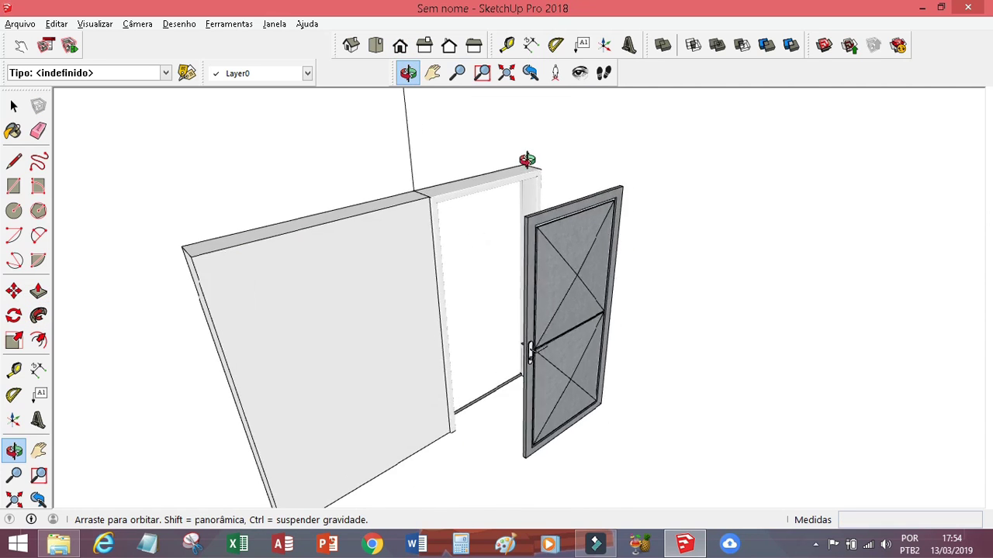
pyautogui.scroll(5, 401, 259)
pyautogui.scroll(-3, 401, 259)
# Step: Remove the wall slab, leaving only the door frame and door leaf
pyautogui.hotkey('ctrl', 'z')
pyautogui.hotkey('ctrl', 'z')
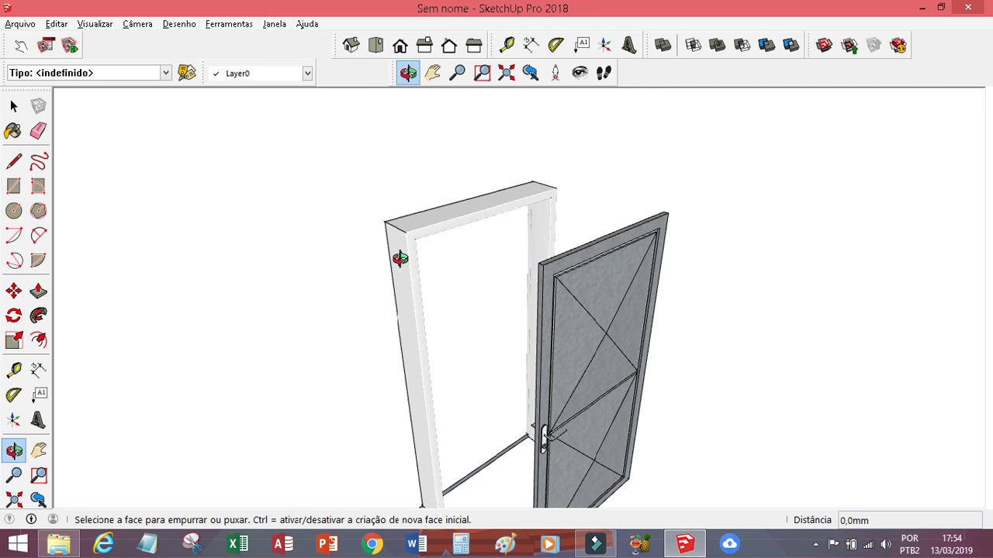
pyautogui.scroll(-3, 401, 260)
pyautogui.scroll(-2, 416, 189)
pyautogui.click(38, 130)
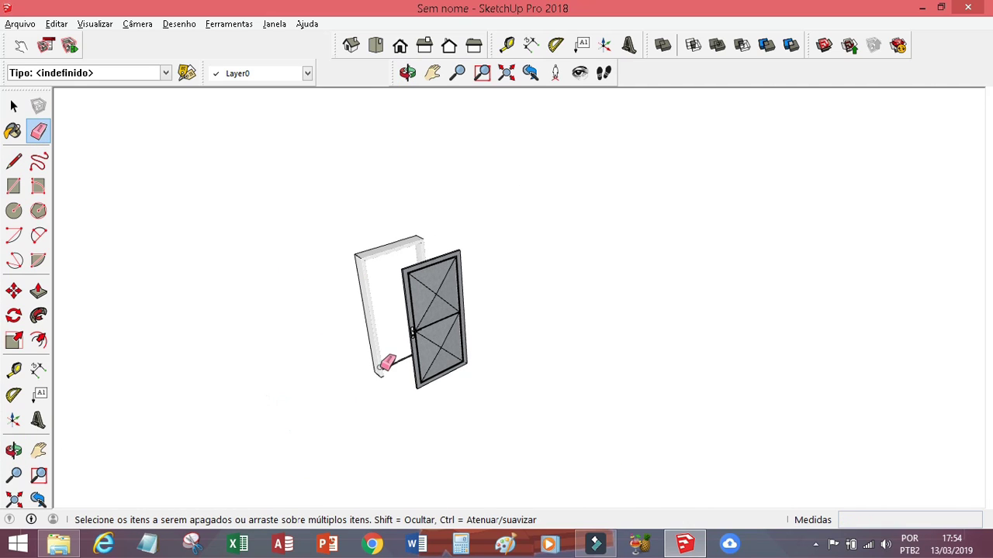
pyautogui.scroll(2, 386, 363)
pyautogui.scroll(-3, 399, 350)
pyautogui.moveTo(406, 100); pyautogui.dragTo(581, 261, button='middle')
# Step: Select the whole door and make it a group
pyautogui.press('space')
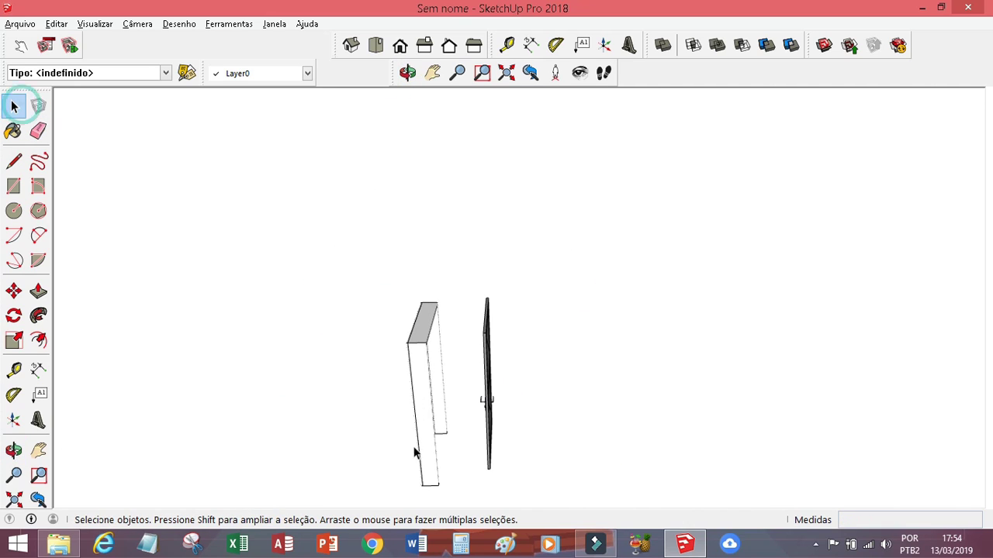
pyautogui.moveTo(459, 487); pyautogui.dragTo(370, 280)
pyautogui.rightClick(428, 342)
pyautogui.click(532, 190)
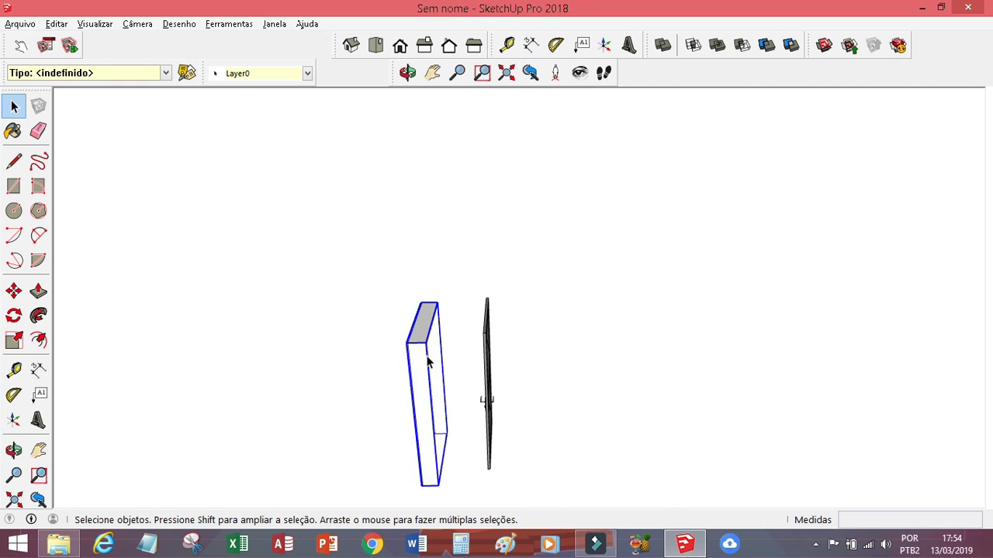
pyautogui.scroll(2, 416, 165)
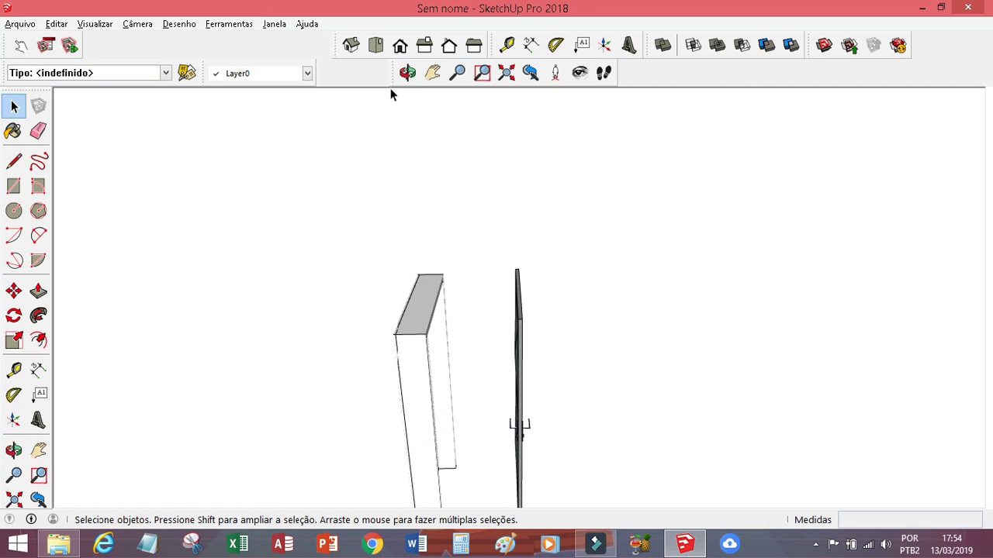
# Step: Orbit to an angled 3D view of door and frame and right-click the frame
pyautogui.click(408, 72)
pyautogui.moveTo(456, 328)
pyautogui.mouseDown()
pyautogui.moveTo(466, 304)
pyautogui.moveTo(452, 361)
pyautogui.mouseUp()
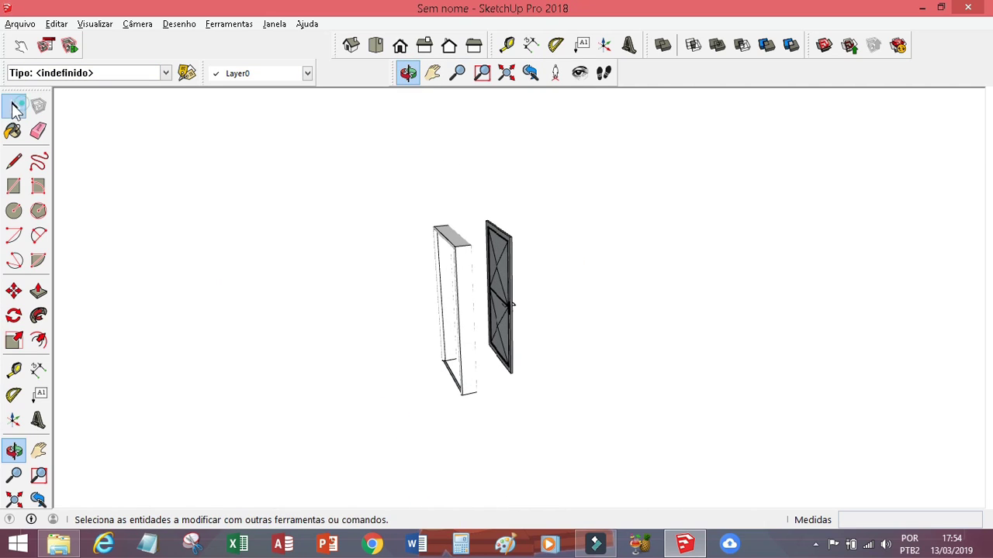
pyautogui.click(14, 108)
pyautogui.rightClick(441, 235)
# Step: Group the frame and paint it with the rusty metal material
pyautogui.click(535, 364)
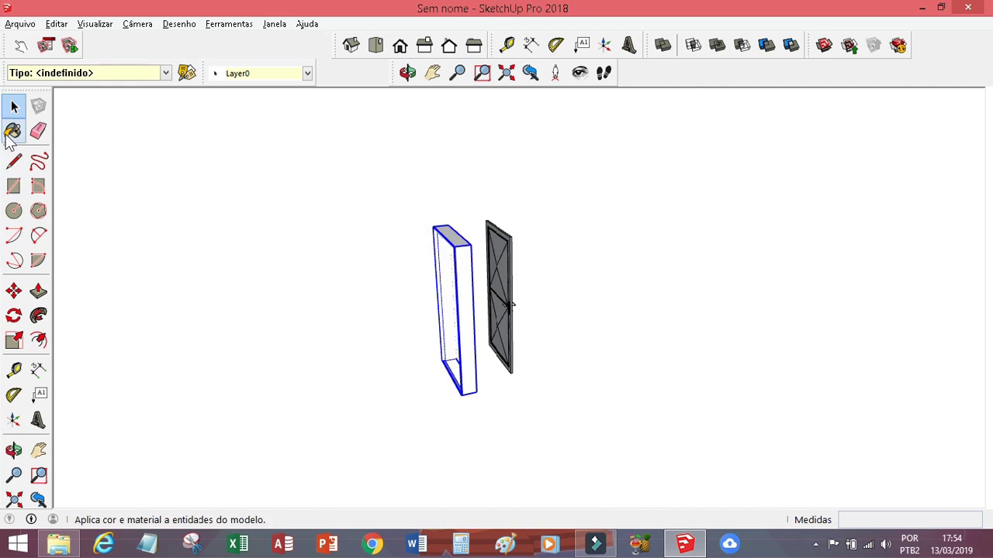
pyautogui.click(13, 132)
pyautogui.click(955, 268)
pyautogui.click(365, 262)
pyautogui.scroll(3, 365, 262)
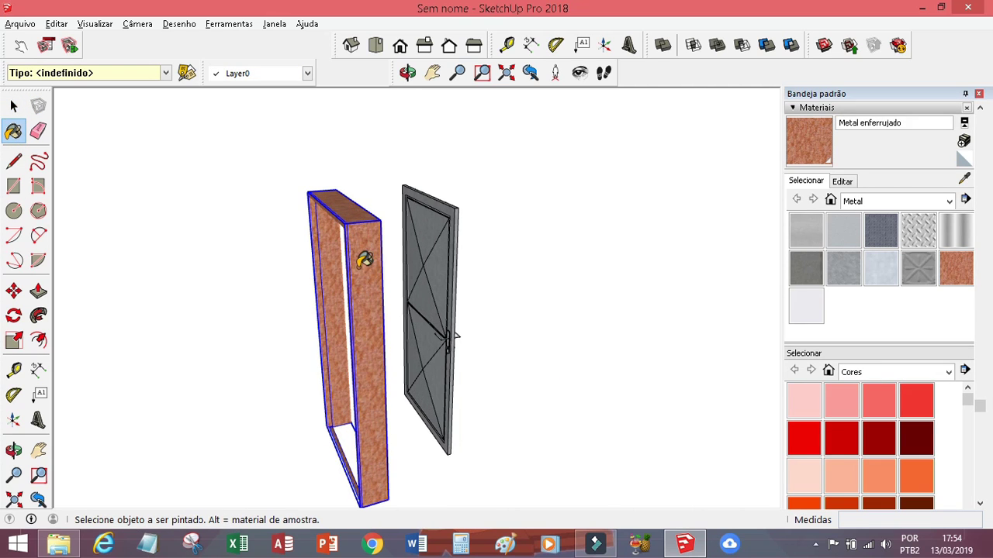
# Step: Move the frame around the door and view the assembly from the front
pyautogui.click(407, 72)
pyautogui.moveTo(327, 273)
pyautogui.mouseDown()
pyautogui.moveTo(715, 237)
pyautogui.moveTo(409, 214)
pyautogui.mouseUp()
pyautogui.moveTo(403, 258)
pyautogui.mouseDown()
pyautogui.moveTo(443, 201)
pyautogui.moveTo(428, 336)
pyautogui.moveTo(427, 202)
pyautogui.moveTo(418, 232)
pyautogui.mouseUp()
pyautogui.click(14, 290)
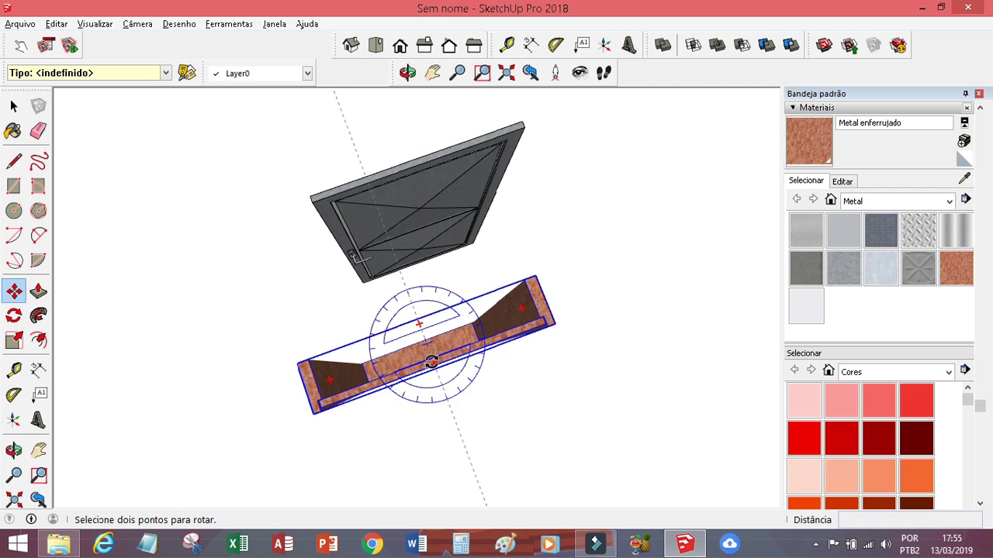
pyautogui.click(432, 359)
pyautogui.click(407, 72)
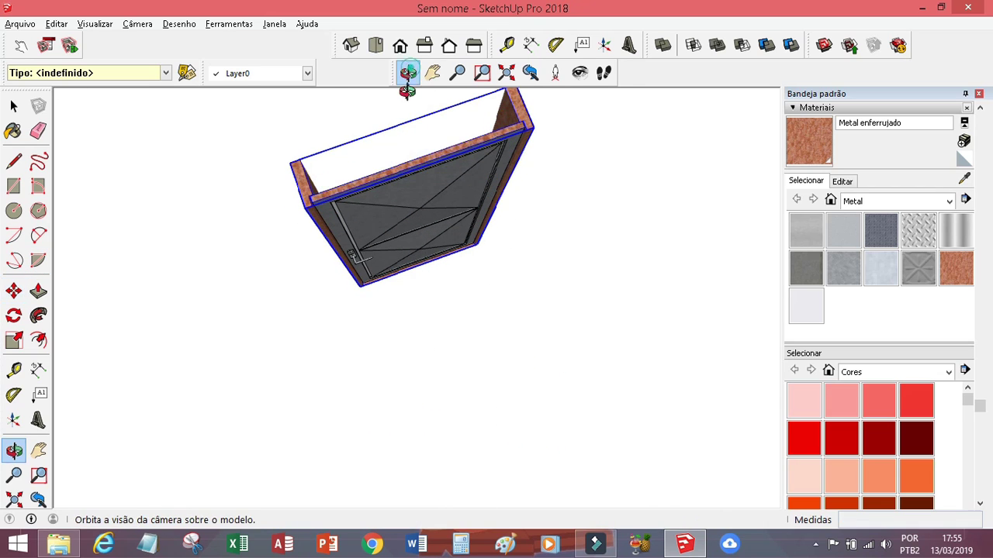
pyautogui.moveTo(419, 233); pyautogui.dragTo(445, 423)
pyautogui.click(400, 46)
pyautogui.moveTo(649, 276); pyautogui.dragTo(512, 287)
# Step: Paint the frame grey Metal com encaixes, then the Areia pattern from Estampas
pyautogui.click(806, 268)
pyautogui.click(475, 234)
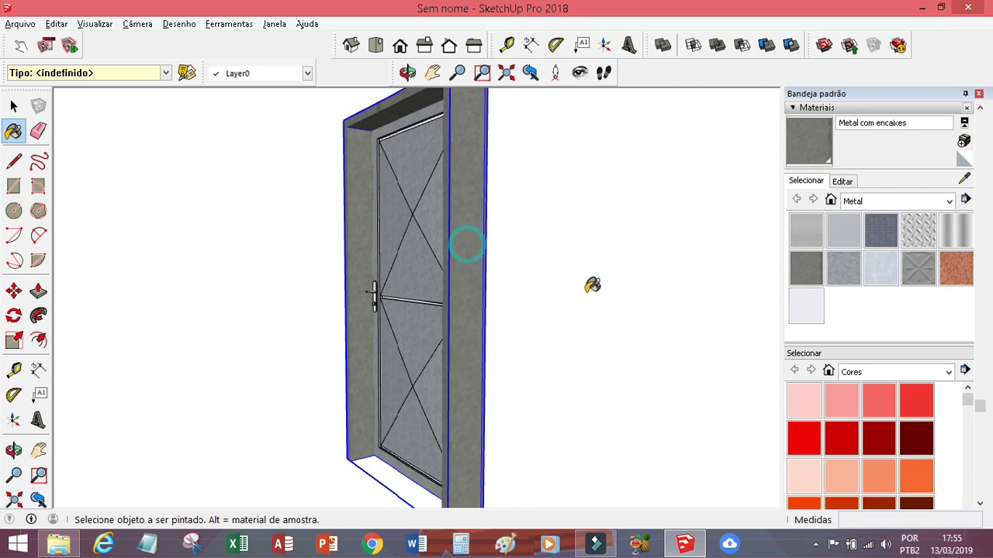
pyautogui.click(949, 373)
pyautogui.click(900, 271)
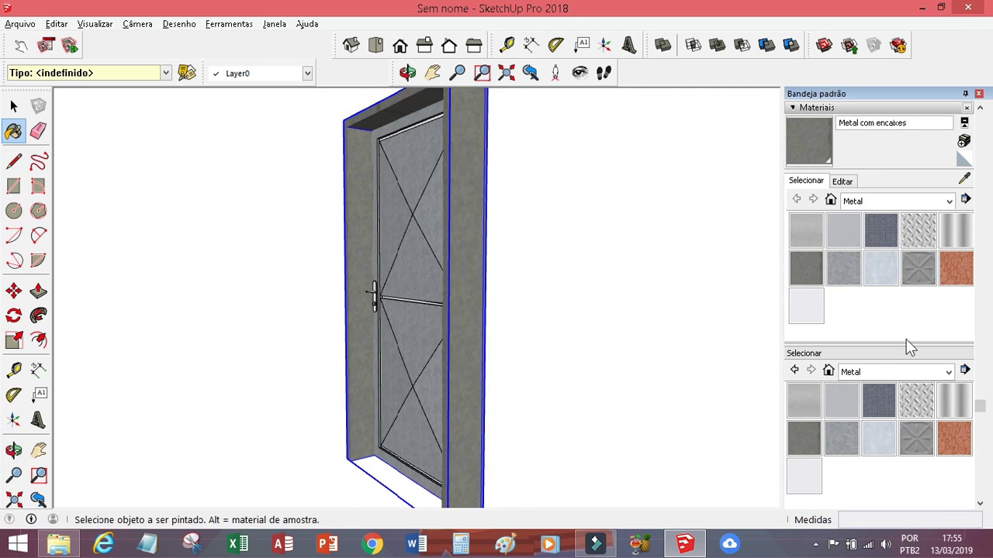
pyautogui.click(950, 201)
pyautogui.click(861, 274)
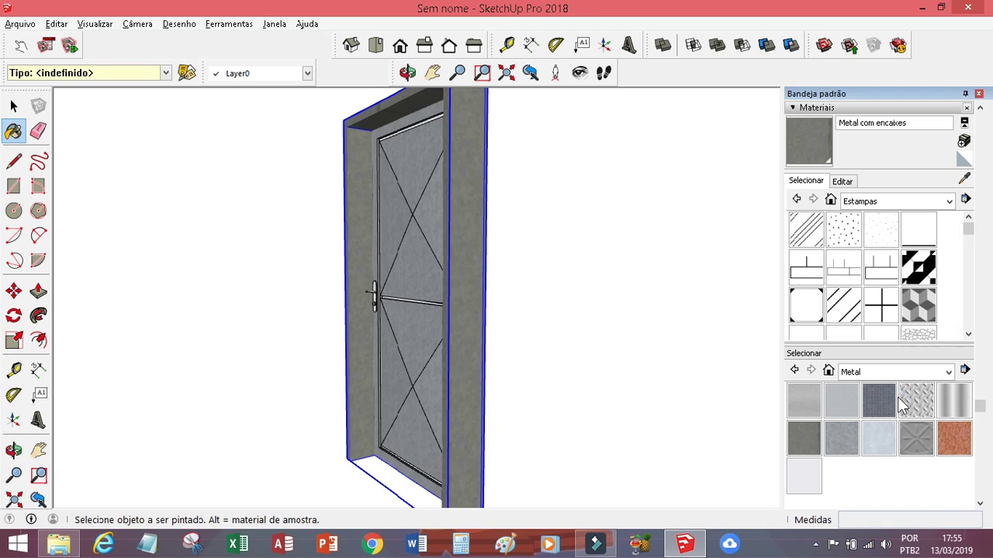
pyautogui.click(843, 229)
pyautogui.click(461, 269)
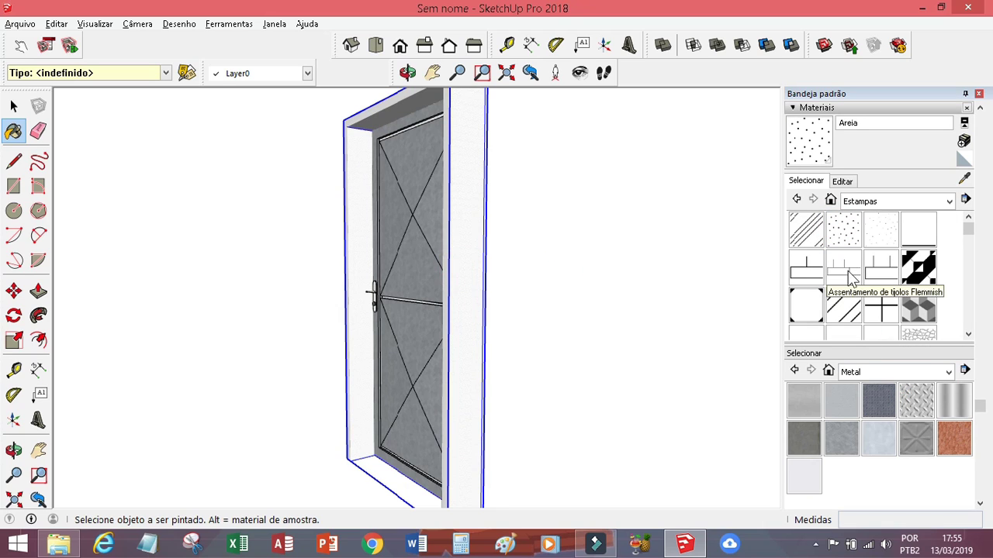
# Step: Paint the frame with the geometric box pattern and browse to Superfícies sintéticas
pyautogui.click(919, 304)
pyautogui.click(466, 290)
pyautogui.moveTo(967, 233); pyautogui.dragTo(985, 321)
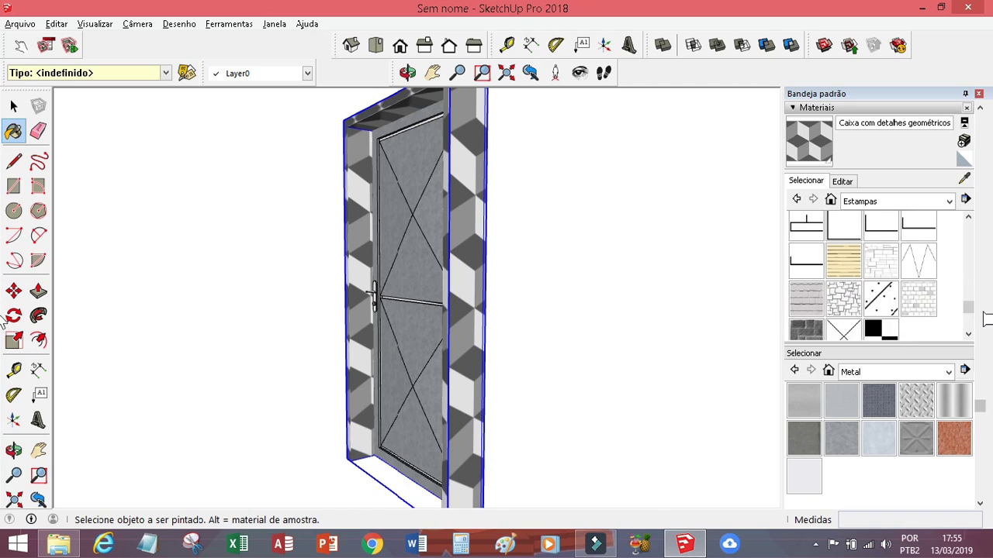
pyautogui.click(948, 373)
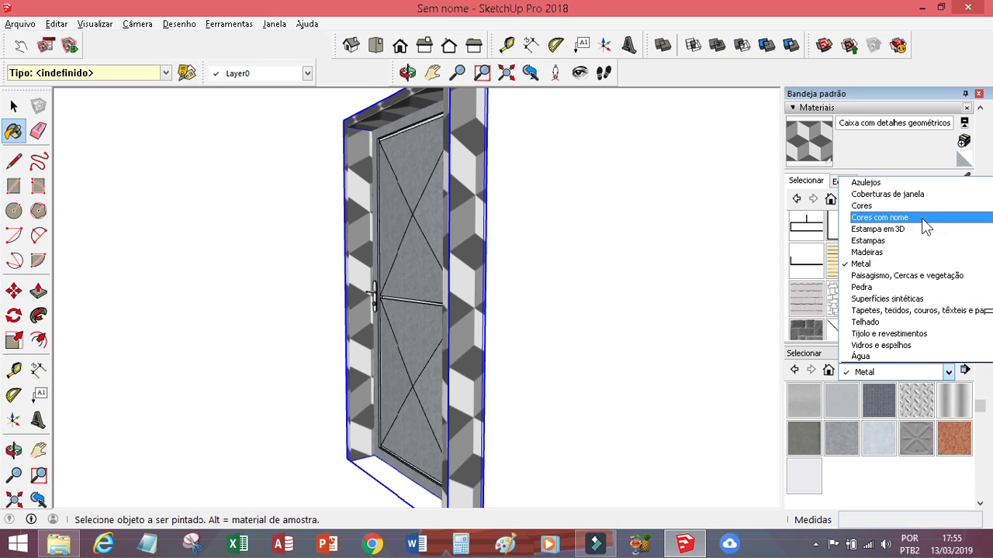
pyautogui.click(933, 201)
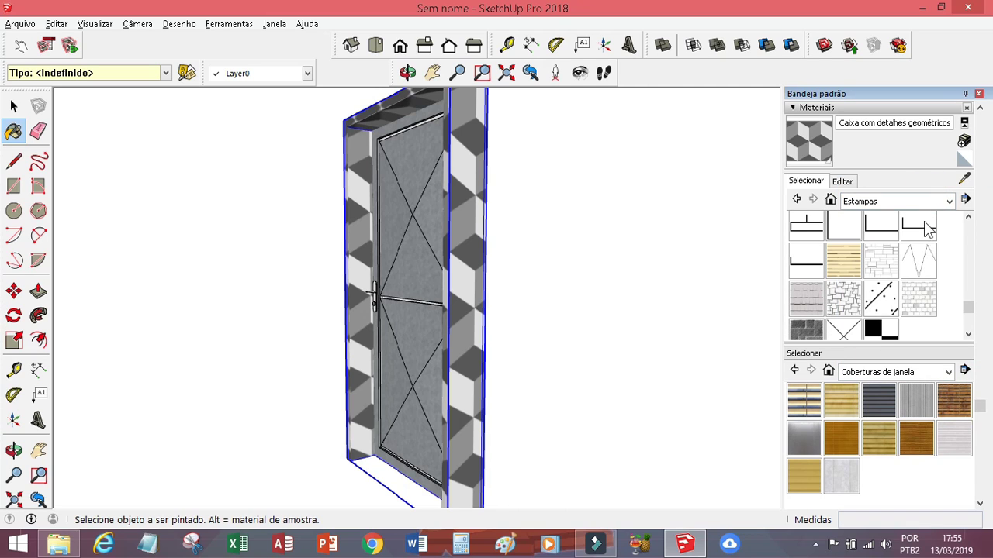
pyautogui.click(948, 372)
pyautogui.click(923, 298)
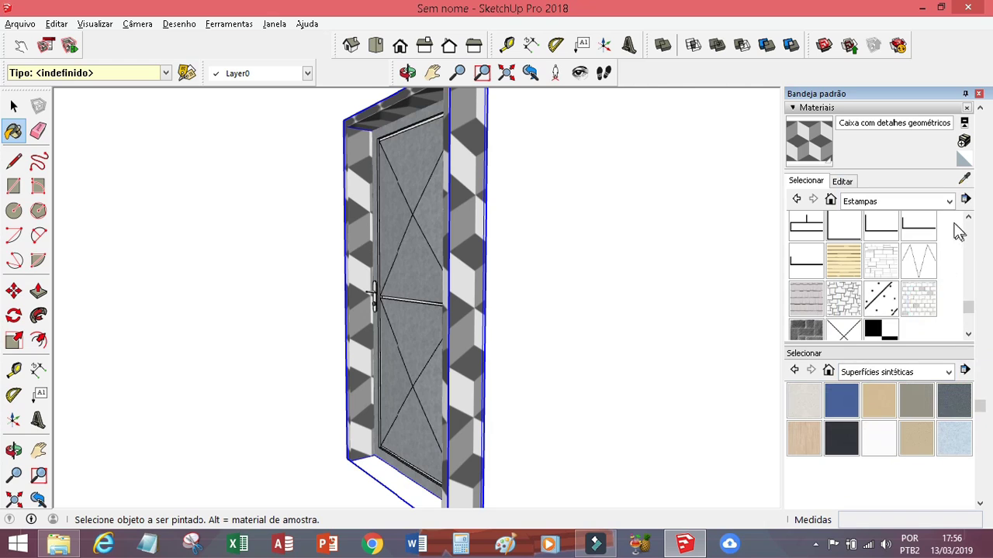
# Step: Paint the frame blue Fórmica azul, then grey speckled formica
pyautogui.click(840, 402)
pyautogui.click(467, 304)
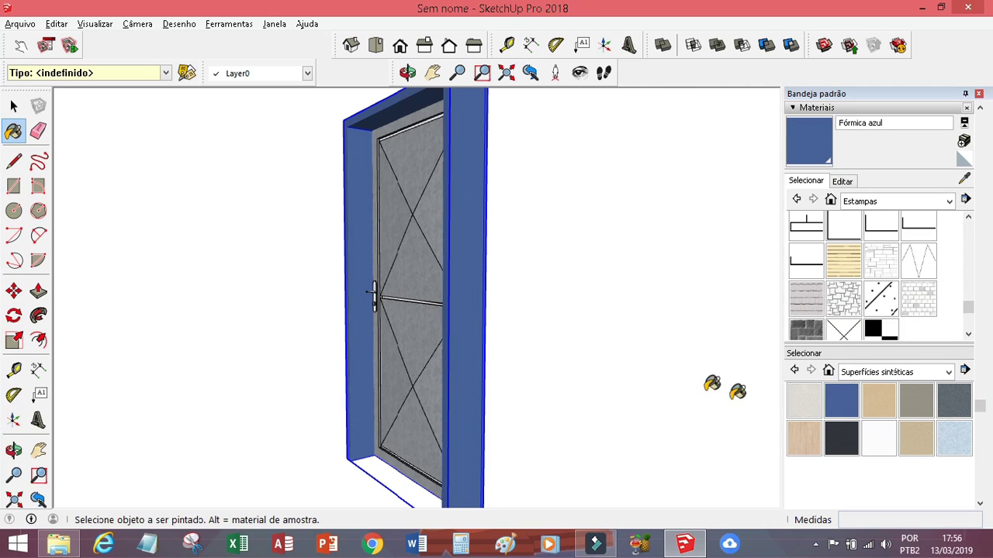
pyautogui.click(894, 410)
pyautogui.click(953, 400)
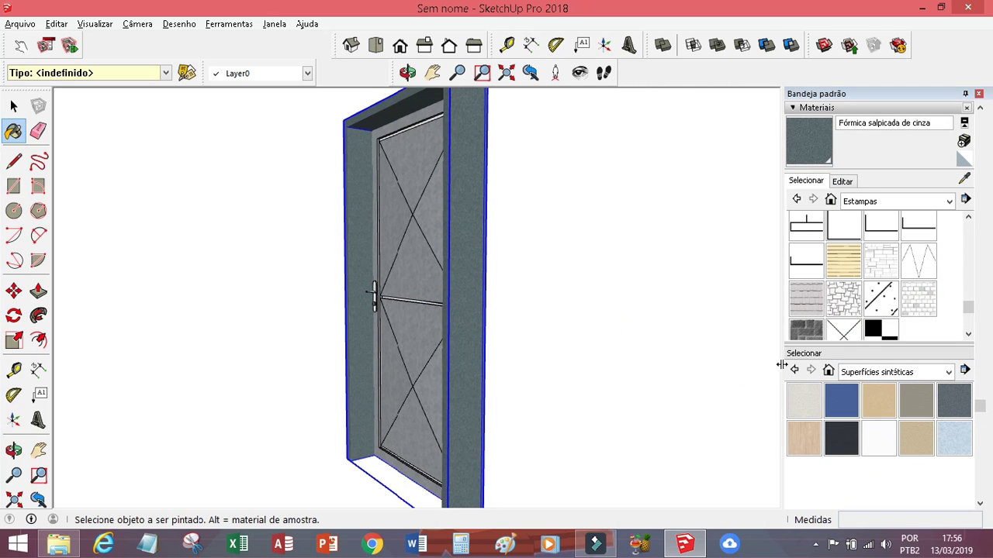
# Step: Paint the frame Camurça cinza escuro from the carpet, fabric and leather materials
pyautogui.click(948, 373)
pyautogui.click(950, 314)
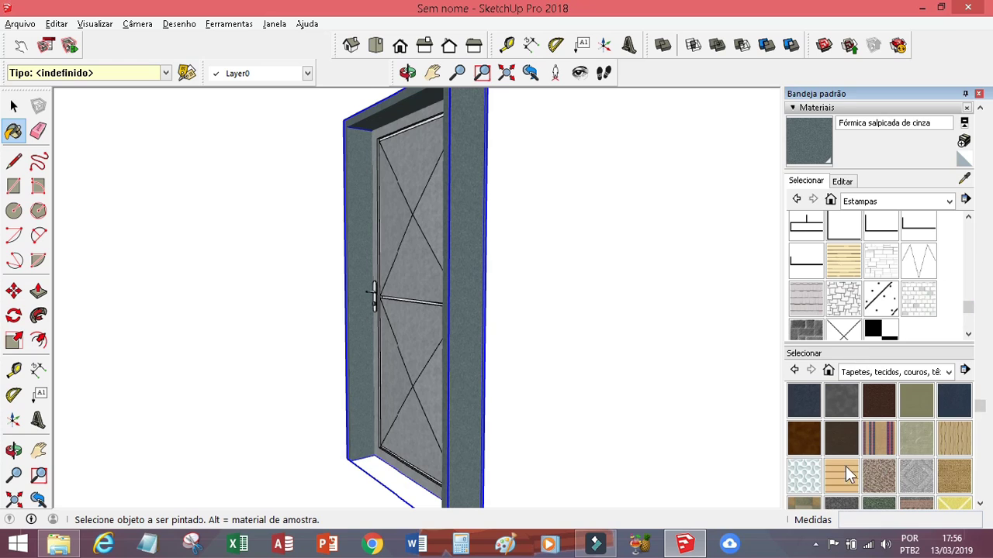
pyautogui.scroll(-3, 869, 462)
pyautogui.click(839, 301)
pyautogui.click(476, 283)
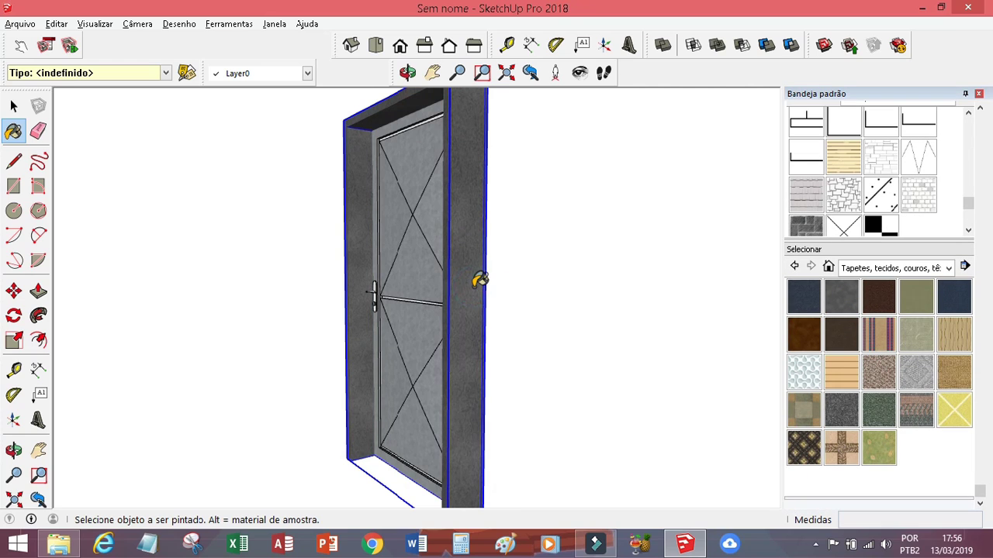
pyautogui.press('space')
# Step: Paint the door's upper panel dark grey and show the door from the front
pyautogui.click(431, 252)
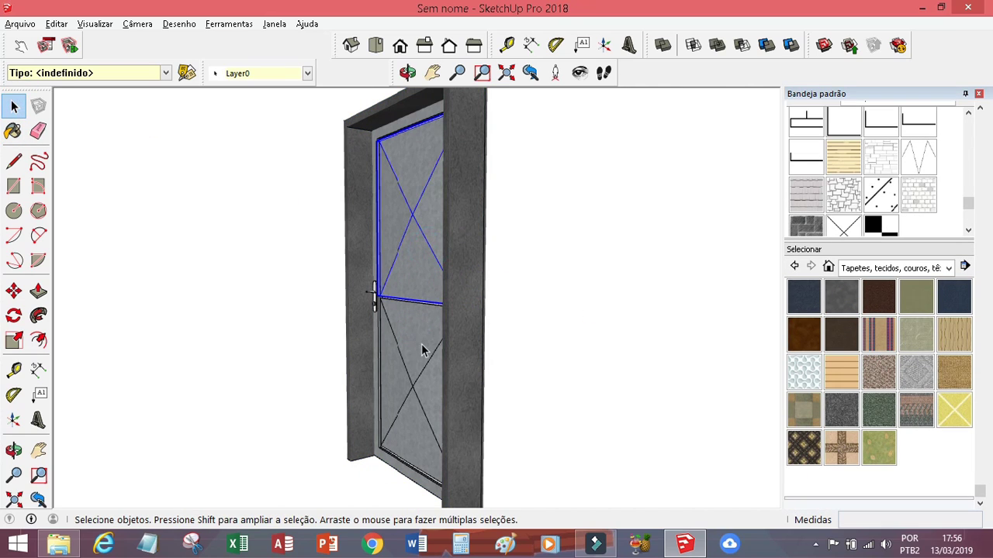
pyautogui.click(841, 297)
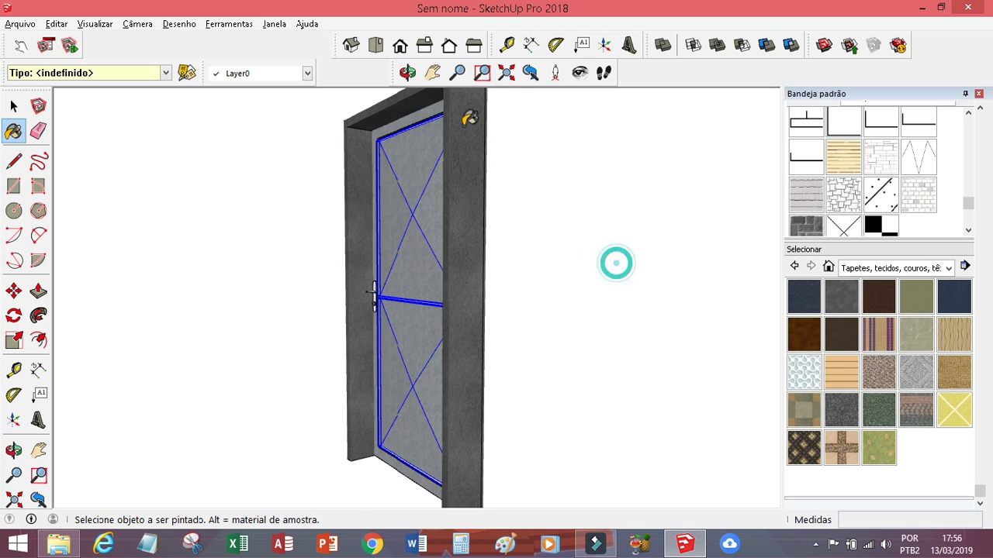
pyautogui.press('o')
pyautogui.moveTo(465, 123); pyautogui.dragTo(643, 290)
pyautogui.click(979, 94)
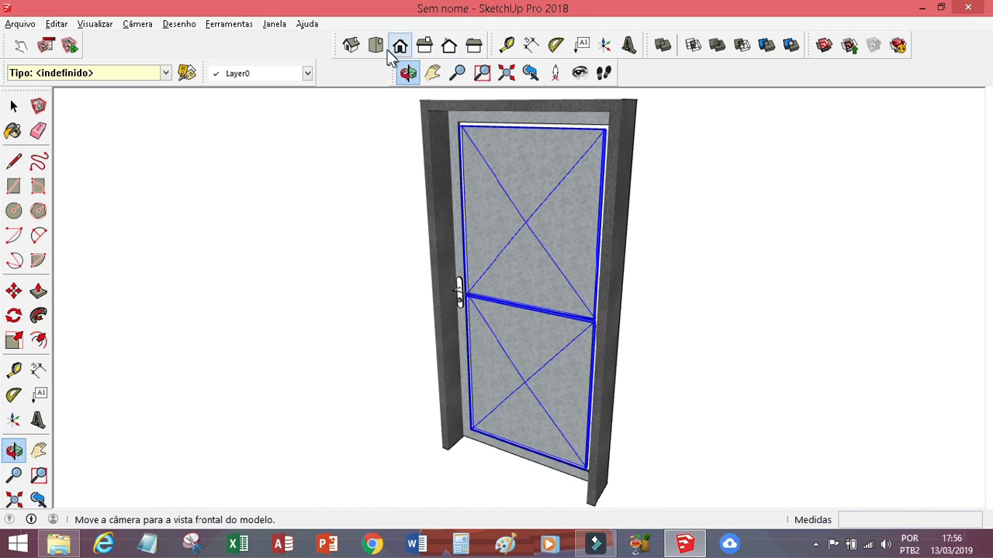
pyautogui.click(377, 47)
# Step: Orbit and zoom to inspect the door's lower-right corner and its handle
pyautogui.moveTo(554, 267); pyautogui.dragTo(581, 362)
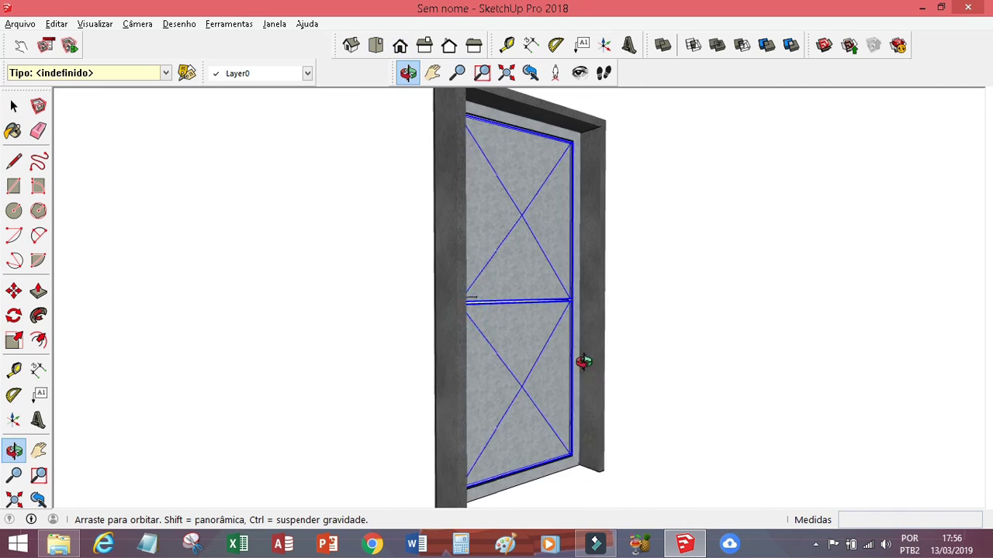
pyautogui.scroll(5, 581, 361)
pyautogui.moveTo(564, 450); pyautogui.dragTo(562, 390)
pyautogui.scroll(-2, 562, 391)
pyautogui.press('b')
pyautogui.press('space')
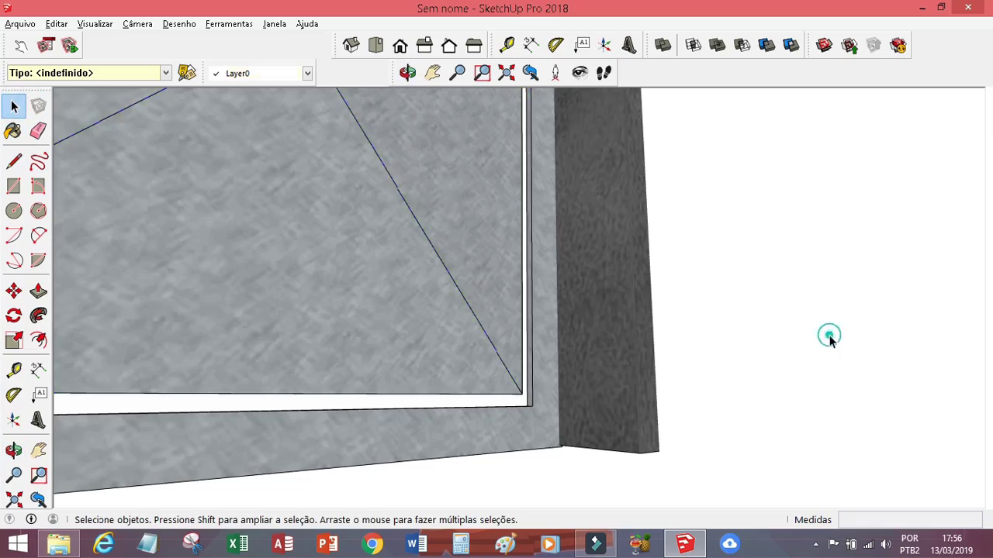
pyautogui.scroll(-5, 809, 351)
pyautogui.click(408, 72)
pyautogui.moveTo(466, 311)
pyautogui.mouseDown()
pyautogui.moveTo(233, 406)
pyautogui.moveTo(398, 221)
pyautogui.mouseUp()
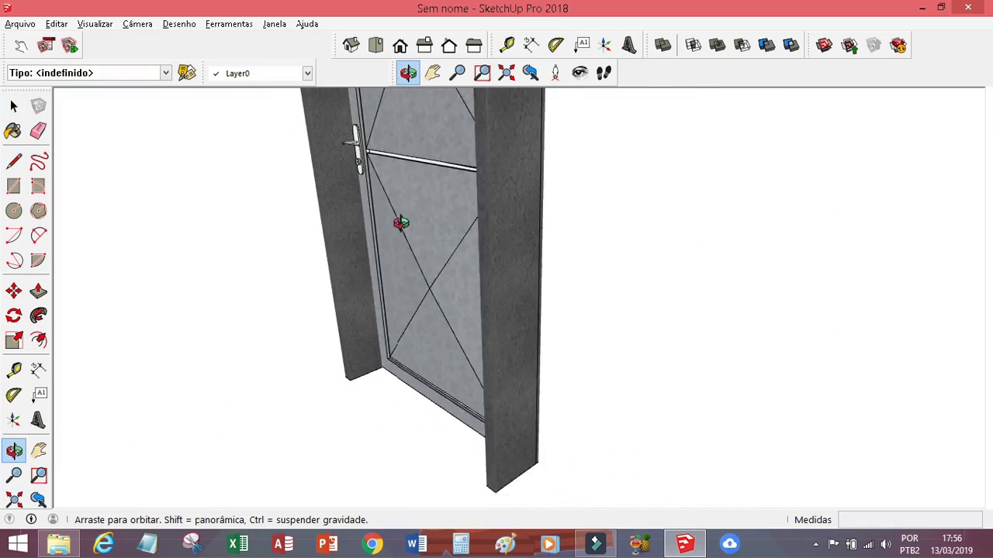
pyautogui.scroll(5, 344, 155)
pyautogui.scroll(2, 556, 232)
pyautogui.moveTo(555, 233); pyautogui.dragTo(465, 287)
pyautogui.scroll(-4, 455, 288)
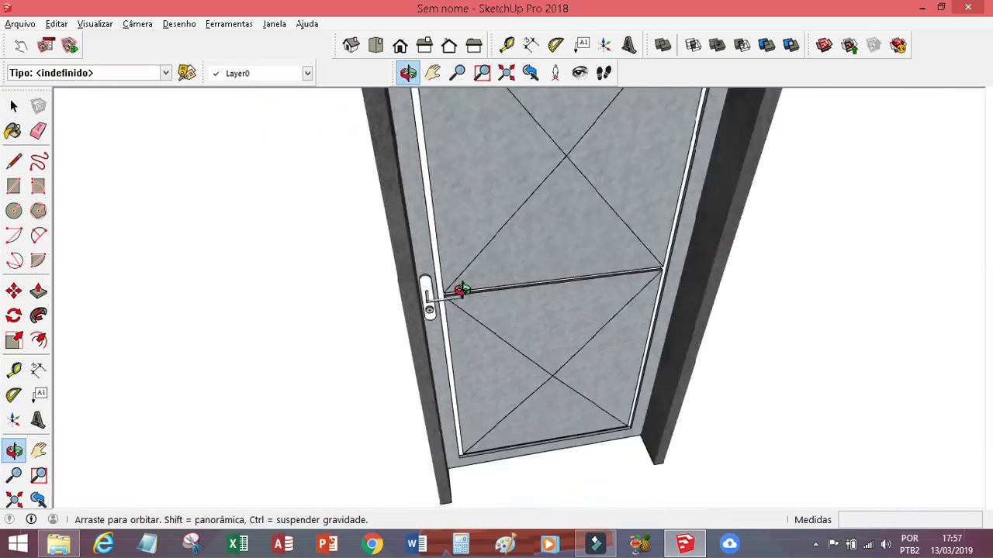
pyautogui.scroll(-2, 408, 219)
pyautogui.scroll(7, 575, 197)
pyautogui.scroll(-3, 575, 198)
# Step: Orbit and zoom across the whole door face, its edge and a tilted top-down view
pyautogui.moveTo(575, 198)
pyautogui.mouseDown()
pyautogui.moveTo(287, 232)
pyautogui.moveTo(270, 313)
pyautogui.moveTo(295, 224)
pyautogui.moveTo(435, 318)
pyautogui.mouseUp()
pyautogui.scroll(3, 554, 224)
pyautogui.scroll(2, 375, 260)
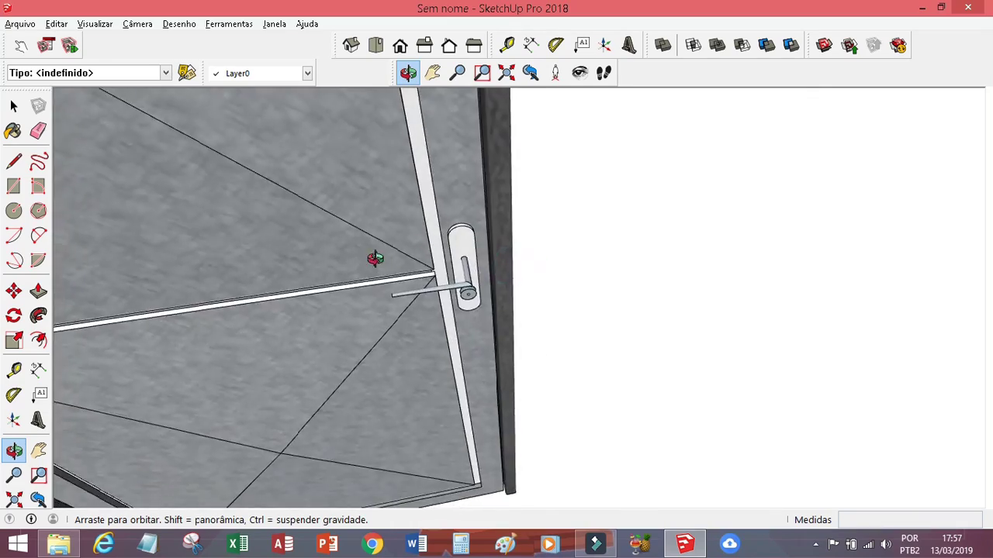
pyautogui.scroll(3, 496, 224)
pyautogui.scroll(1, 461, 206)
pyautogui.moveTo(461, 206)
pyautogui.mouseDown()
pyautogui.moveTo(486, 182)
pyautogui.moveTo(385, 251)
pyautogui.moveTo(455, 215)
pyautogui.mouseUp()
pyautogui.scroll(3, 495, 387)
pyautogui.scroll(-2, 455, 343)
pyautogui.scroll(-3, 461, 336)
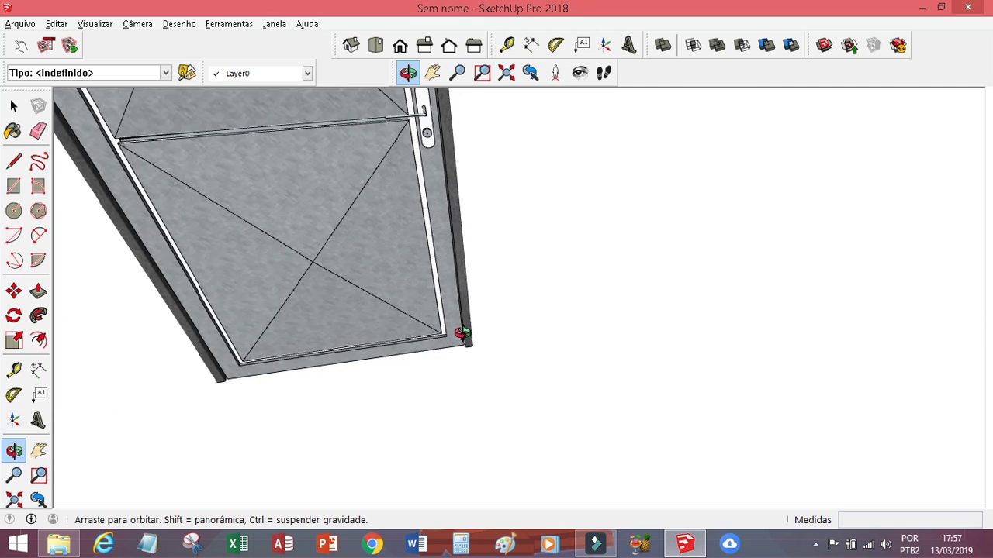
pyautogui.scroll(-3, 435, 344)
pyautogui.moveTo(435, 343)
pyautogui.mouseDown()
pyautogui.moveTo(276, 296)
pyautogui.moveTo(543, 306)
pyautogui.mouseUp()
pyautogui.scroll(3, 455, 186)
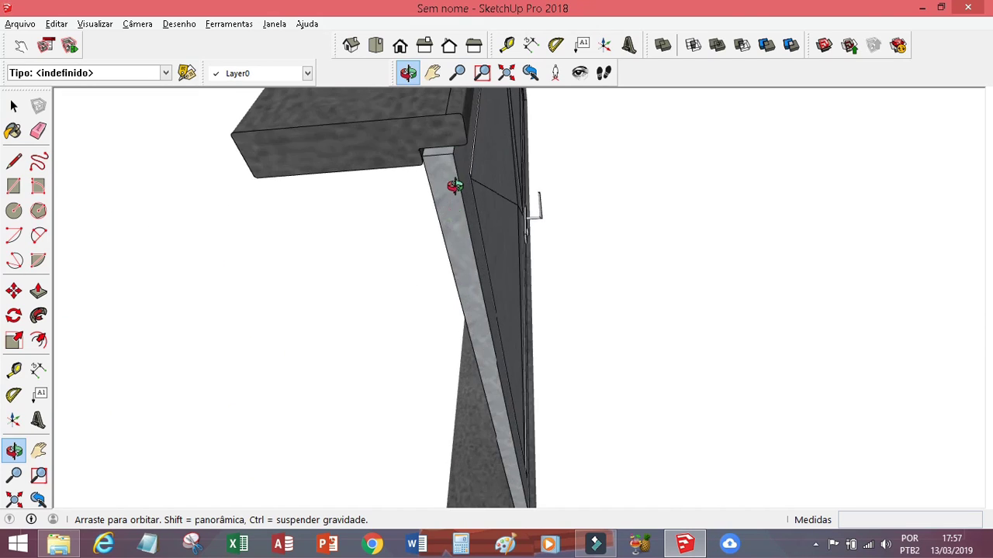
pyautogui.scroll(2, 442, 129)
pyautogui.scroll(-1, 425, 169)
pyautogui.scroll(-2, 425, 170)
pyautogui.moveTo(425, 170); pyautogui.dragTo(308, 401)
pyautogui.scroll(-2, 308, 401)
# Step: Return the door to Front view and minimize the SketchUp window
pyautogui.click(21, 24)
pyautogui.click(401, 45)
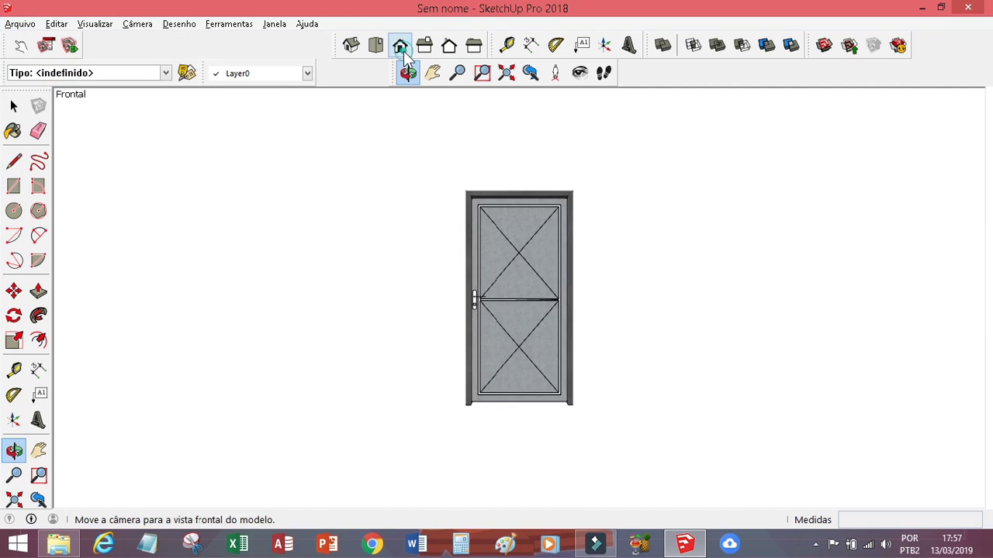
pyautogui.scroll(3, 514, 311)
pyautogui.click(700, 551)
pyautogui.click(815, 544)
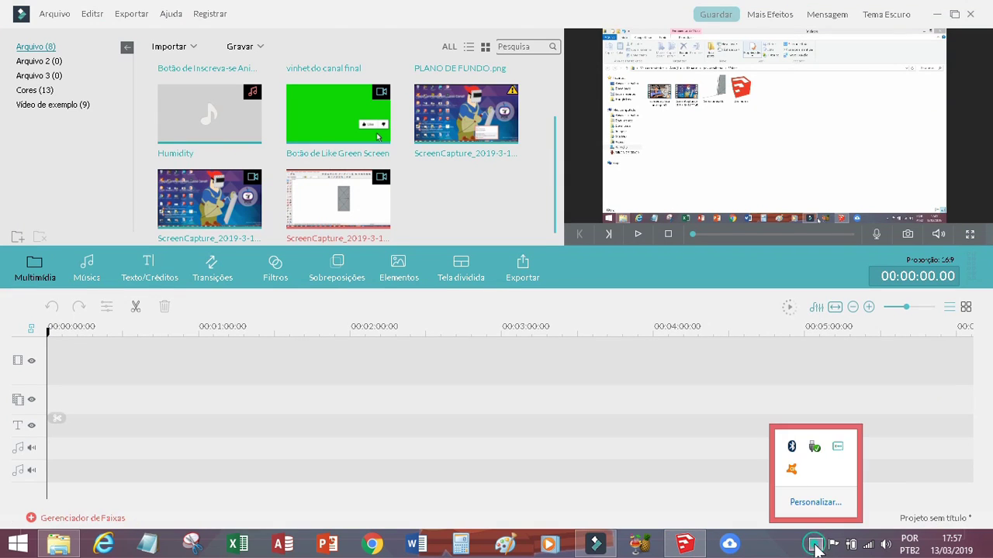